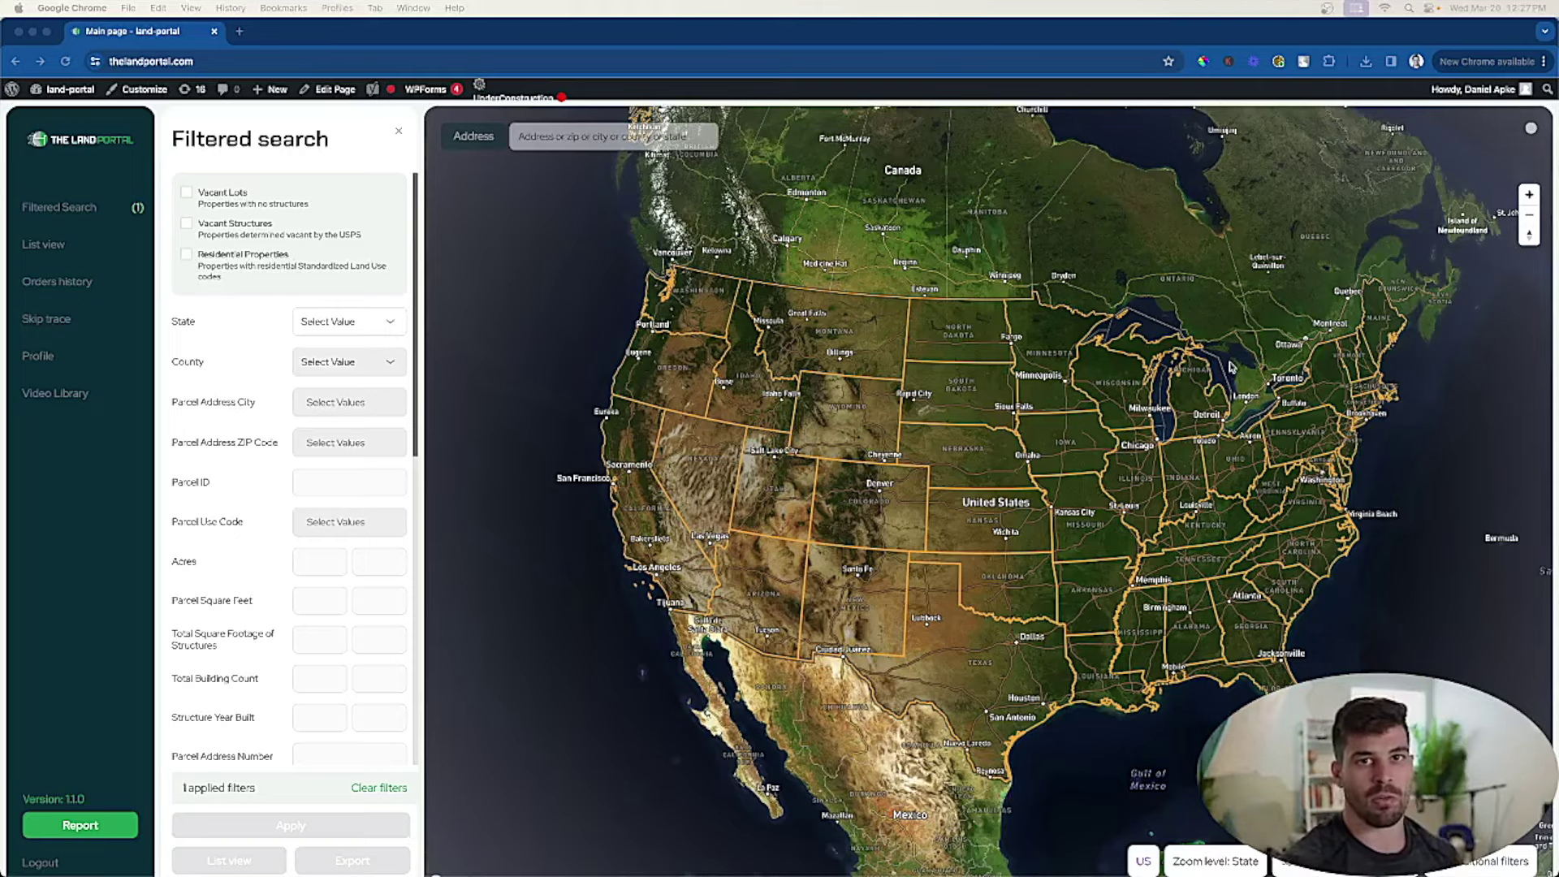
Hide the filter panel and search the map for 'butler county, oh'
click(79, 213)
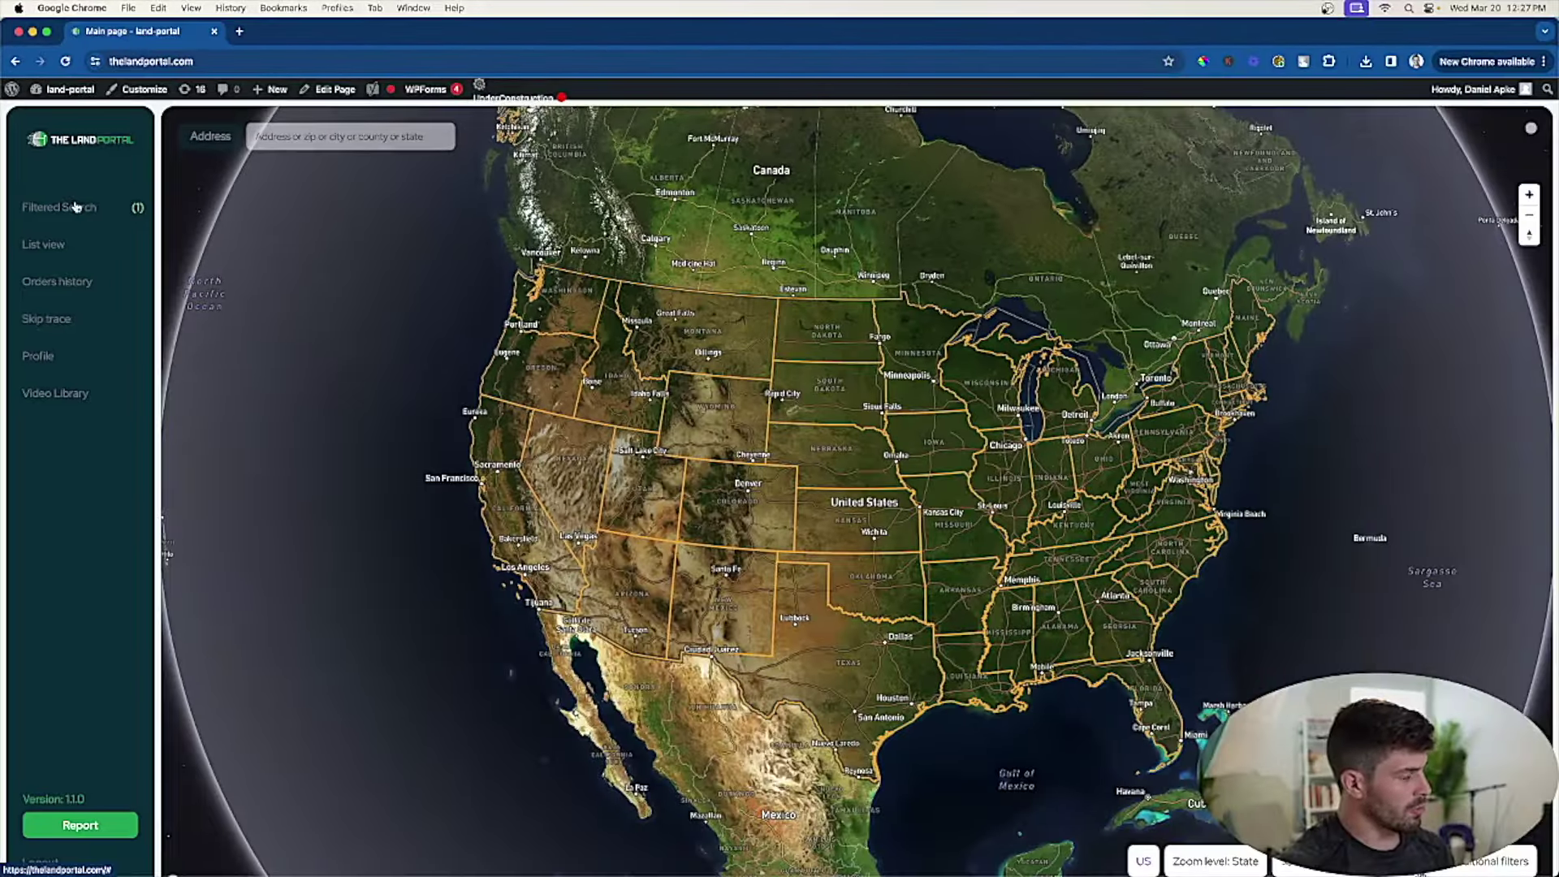
click(76, 207)
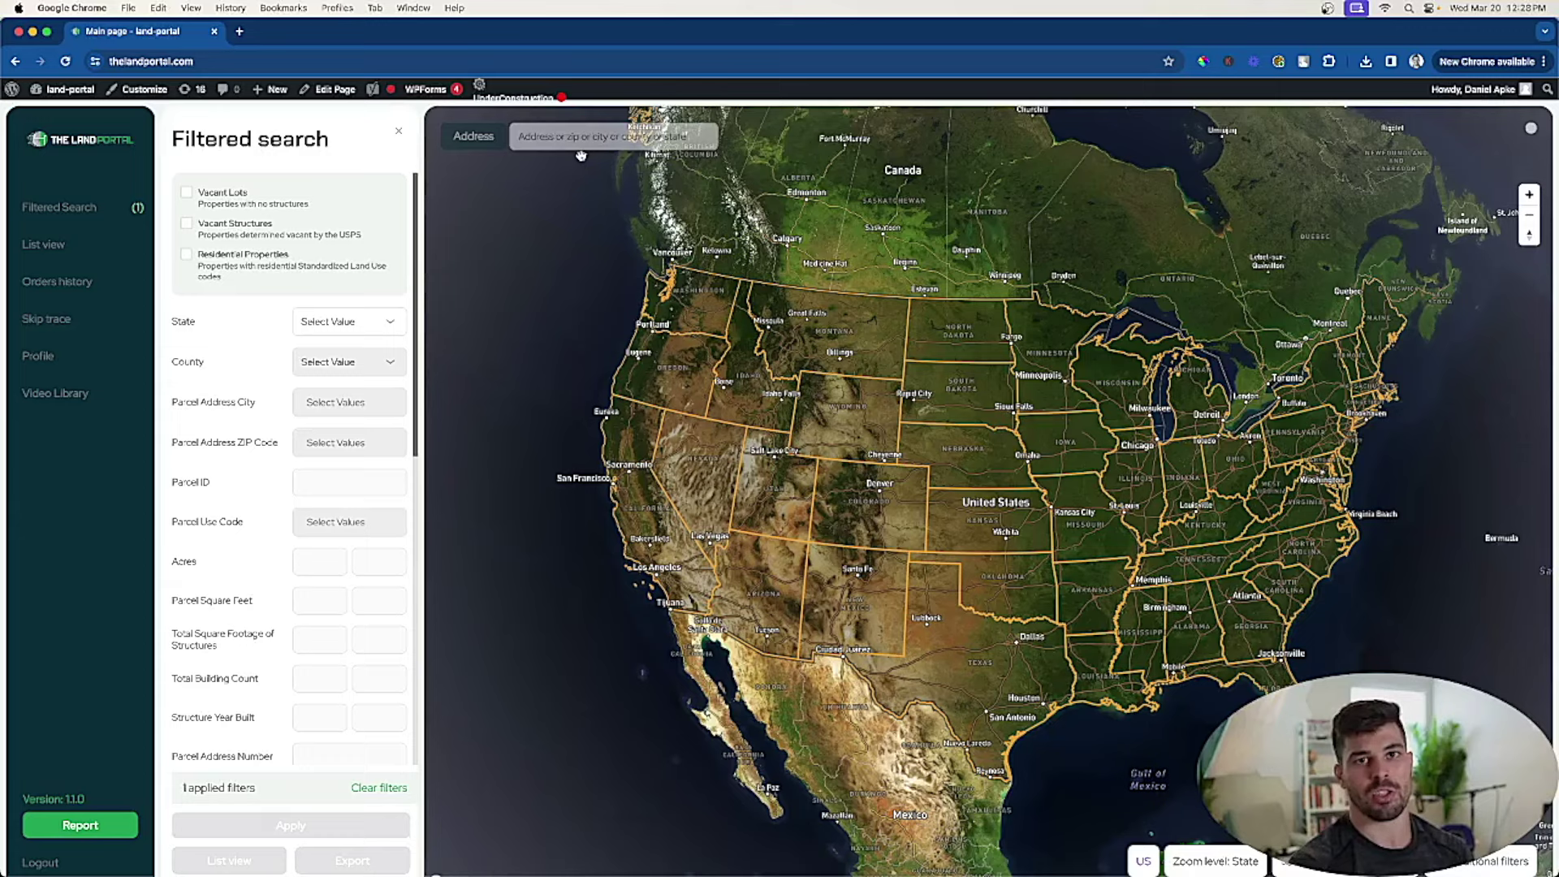
click(398, 131)
click(328, 134)
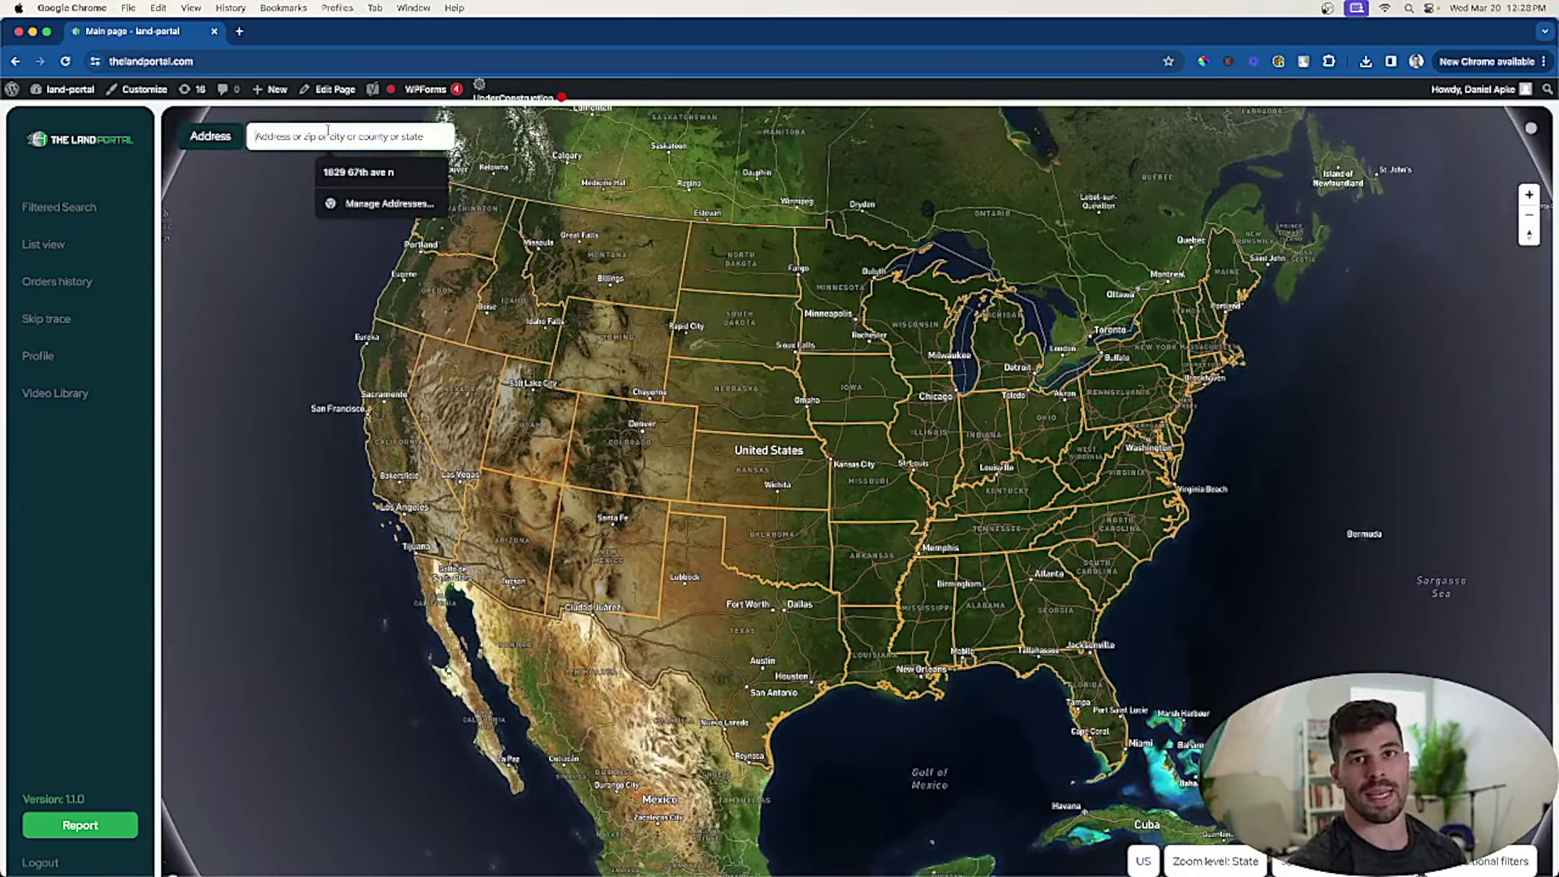
text(butler coun)
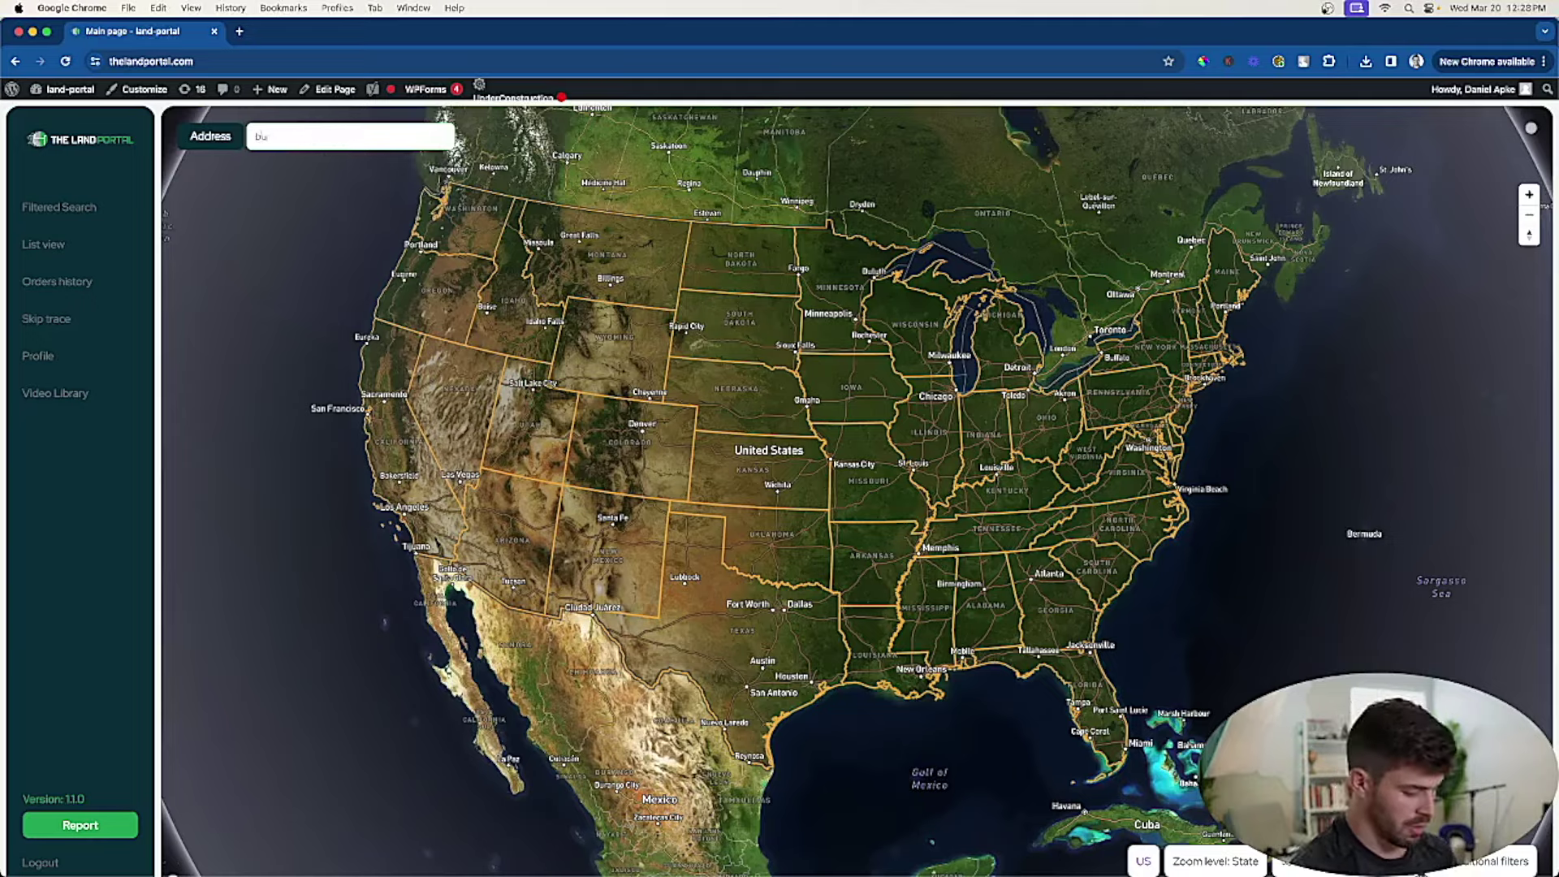
text(ty)
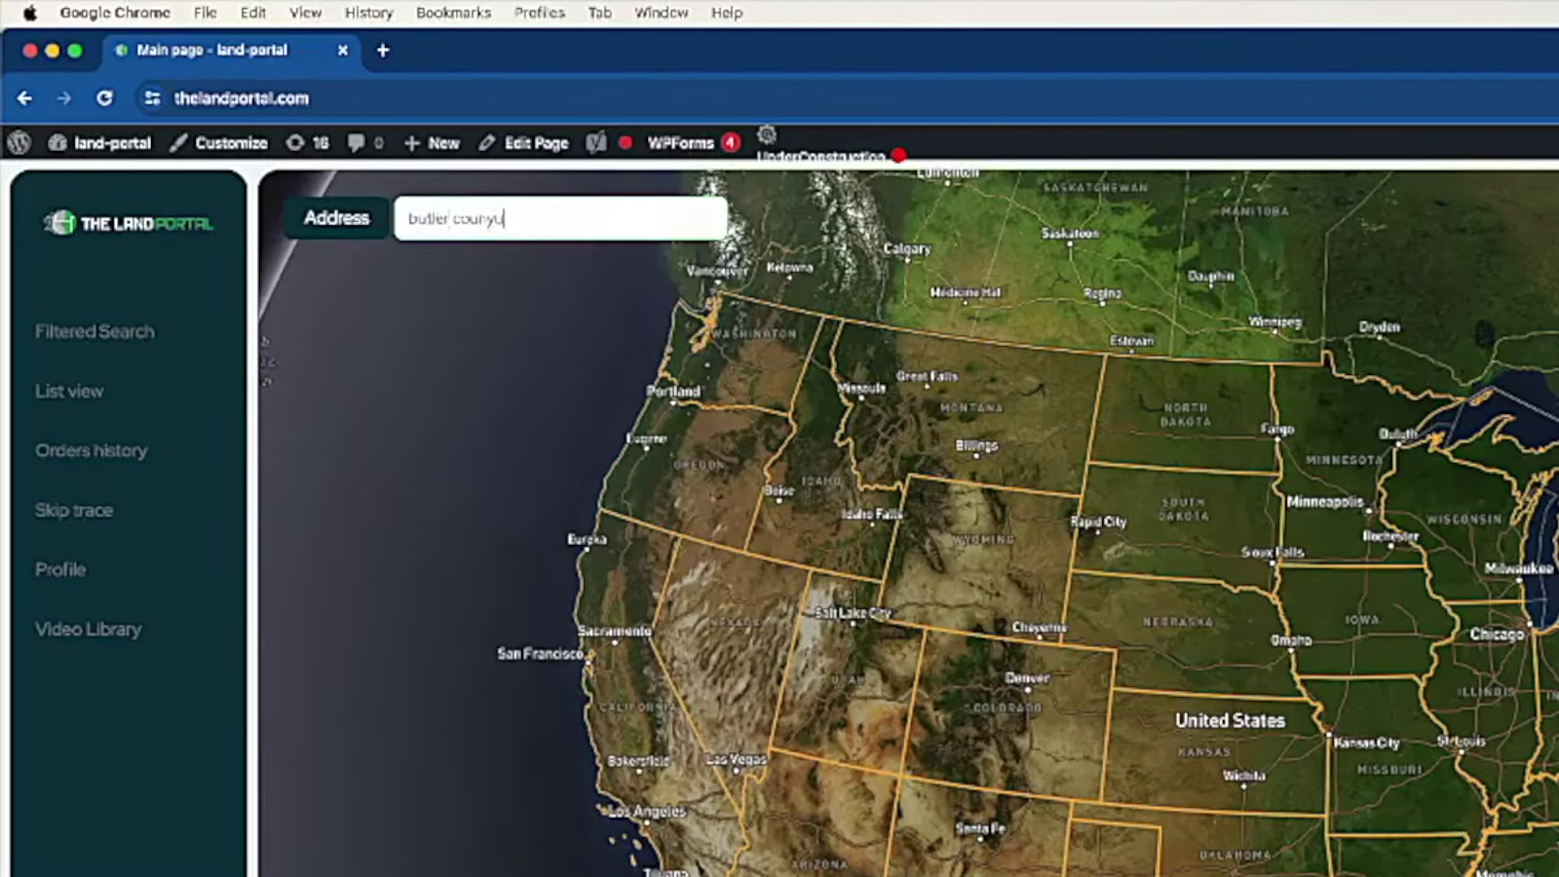
key(BackSpace)
key(BackSpace)
text(ty, oh)
Jump to the Butler County, Ohio suggestion and frame the map around Hamilton
click(494, 285)
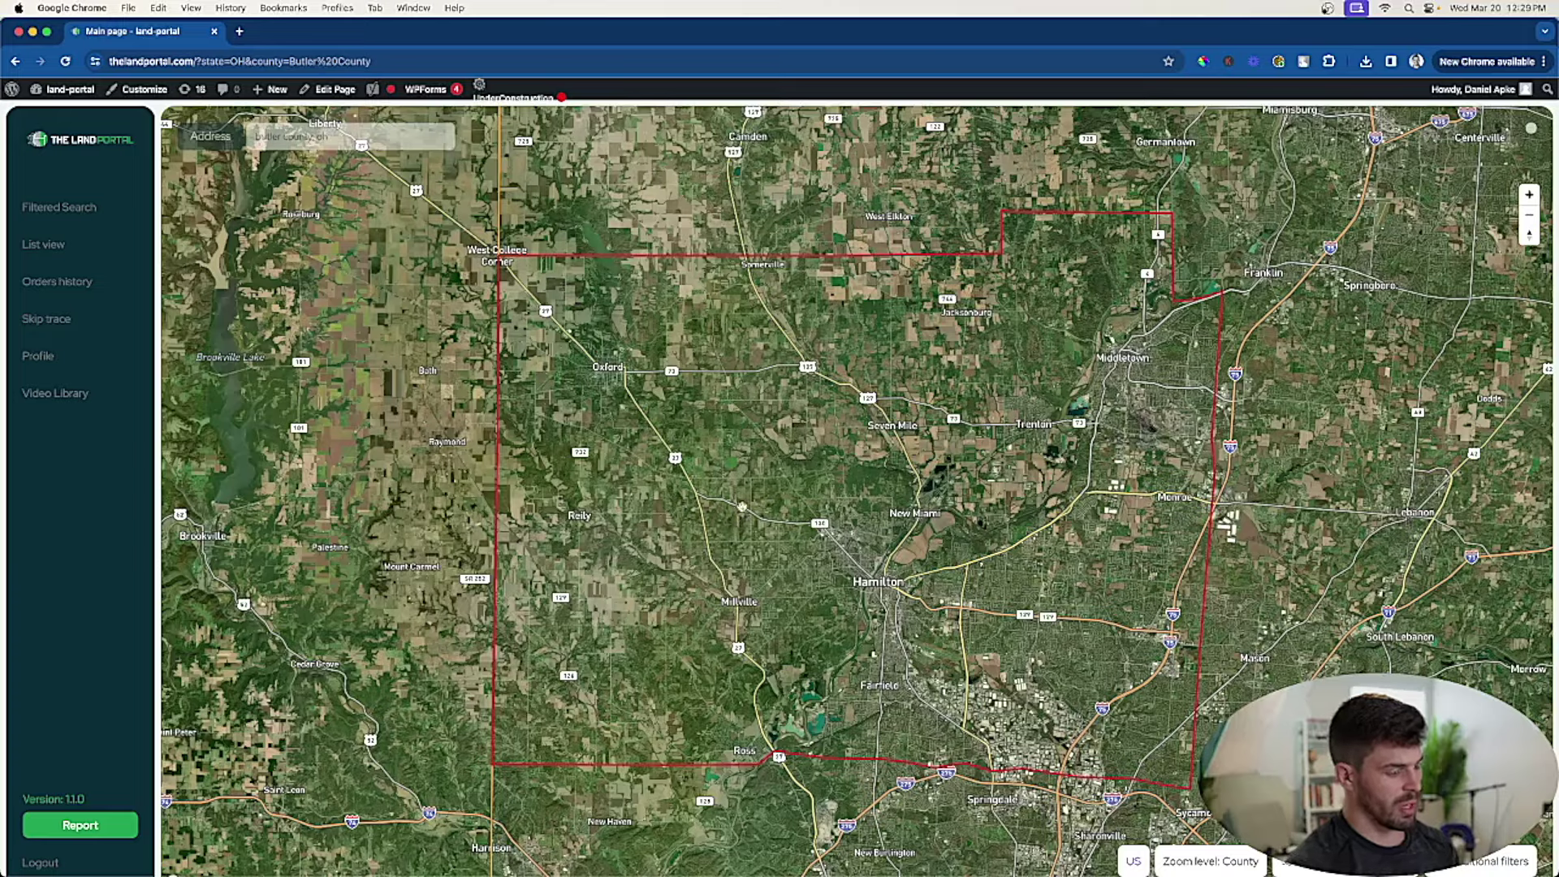
scroll(906, 545, up, 2)
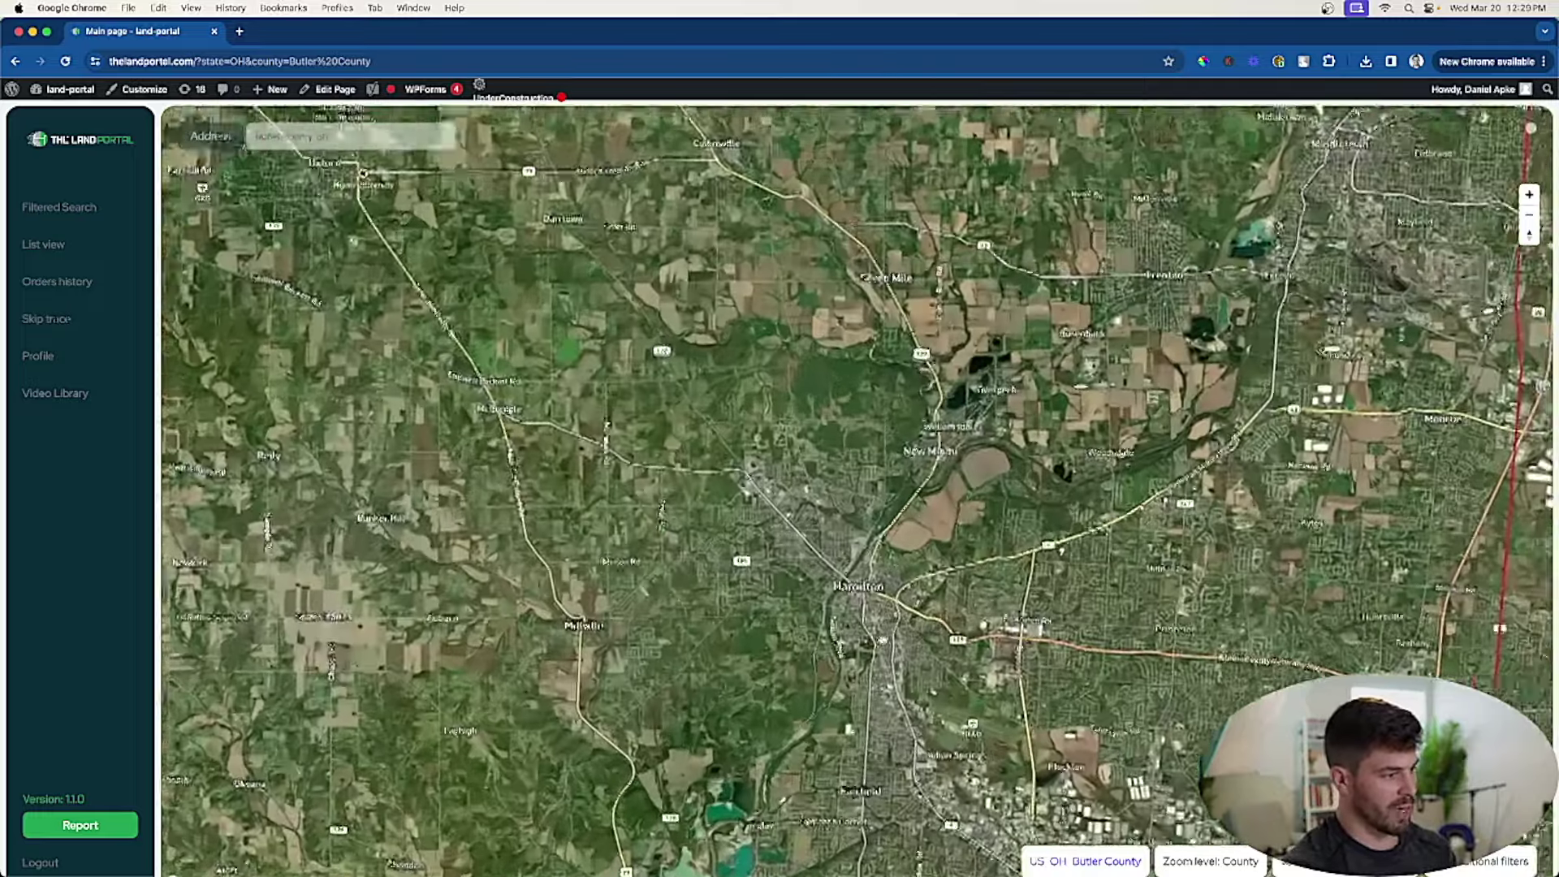
drag(907, 545, 873, 477)
scroll(958, 422, up, 5)
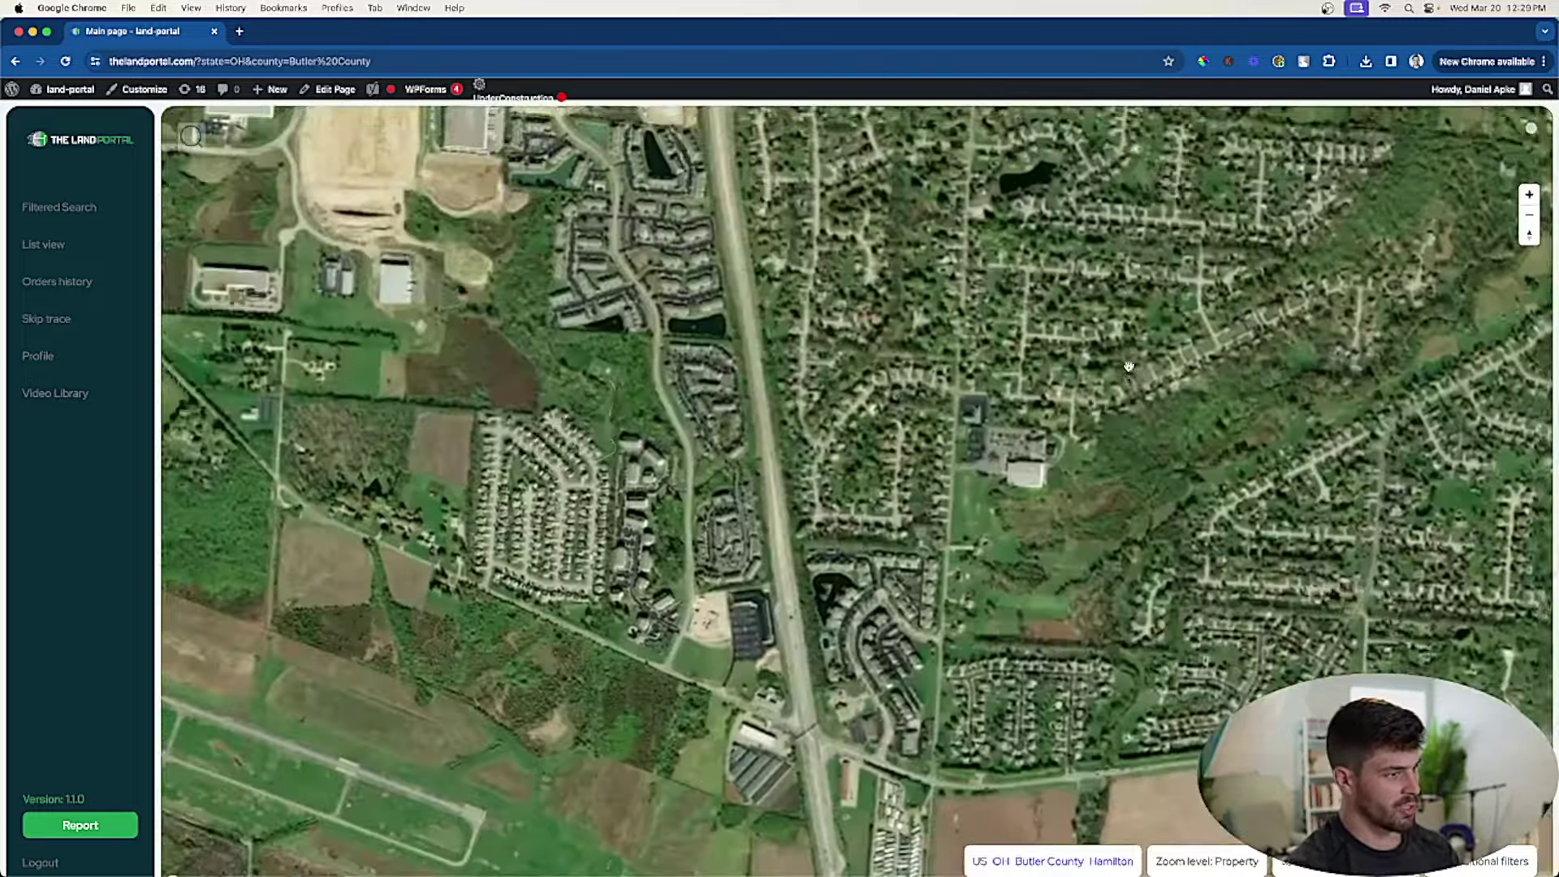
scroll(1104, 398, up, 4)
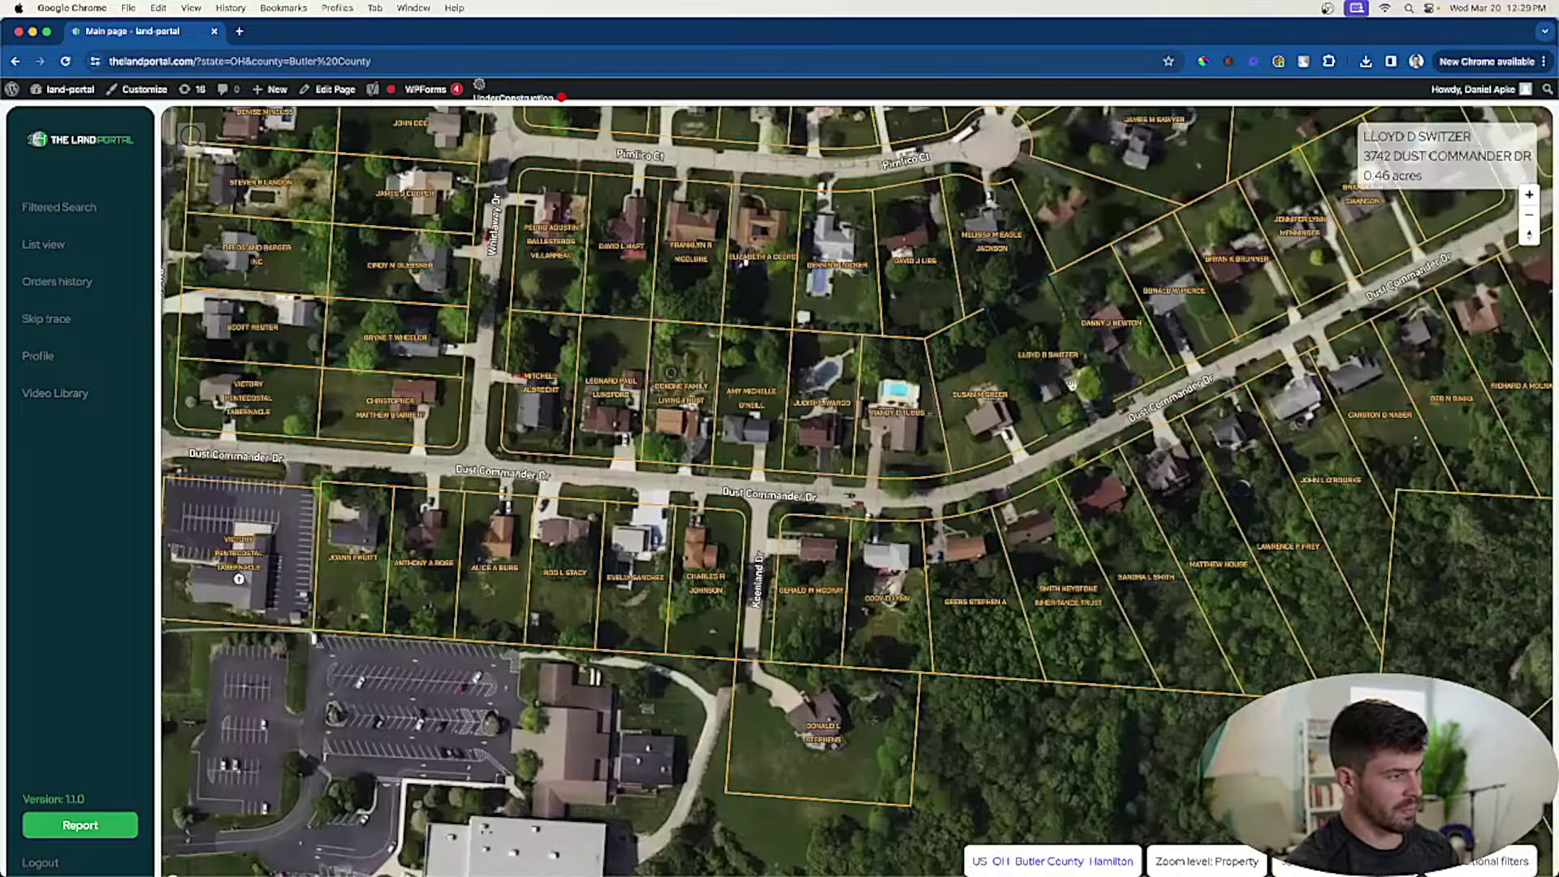
scroll(1001, 443, down, 5)
scroll(1002, 442, down, 6)
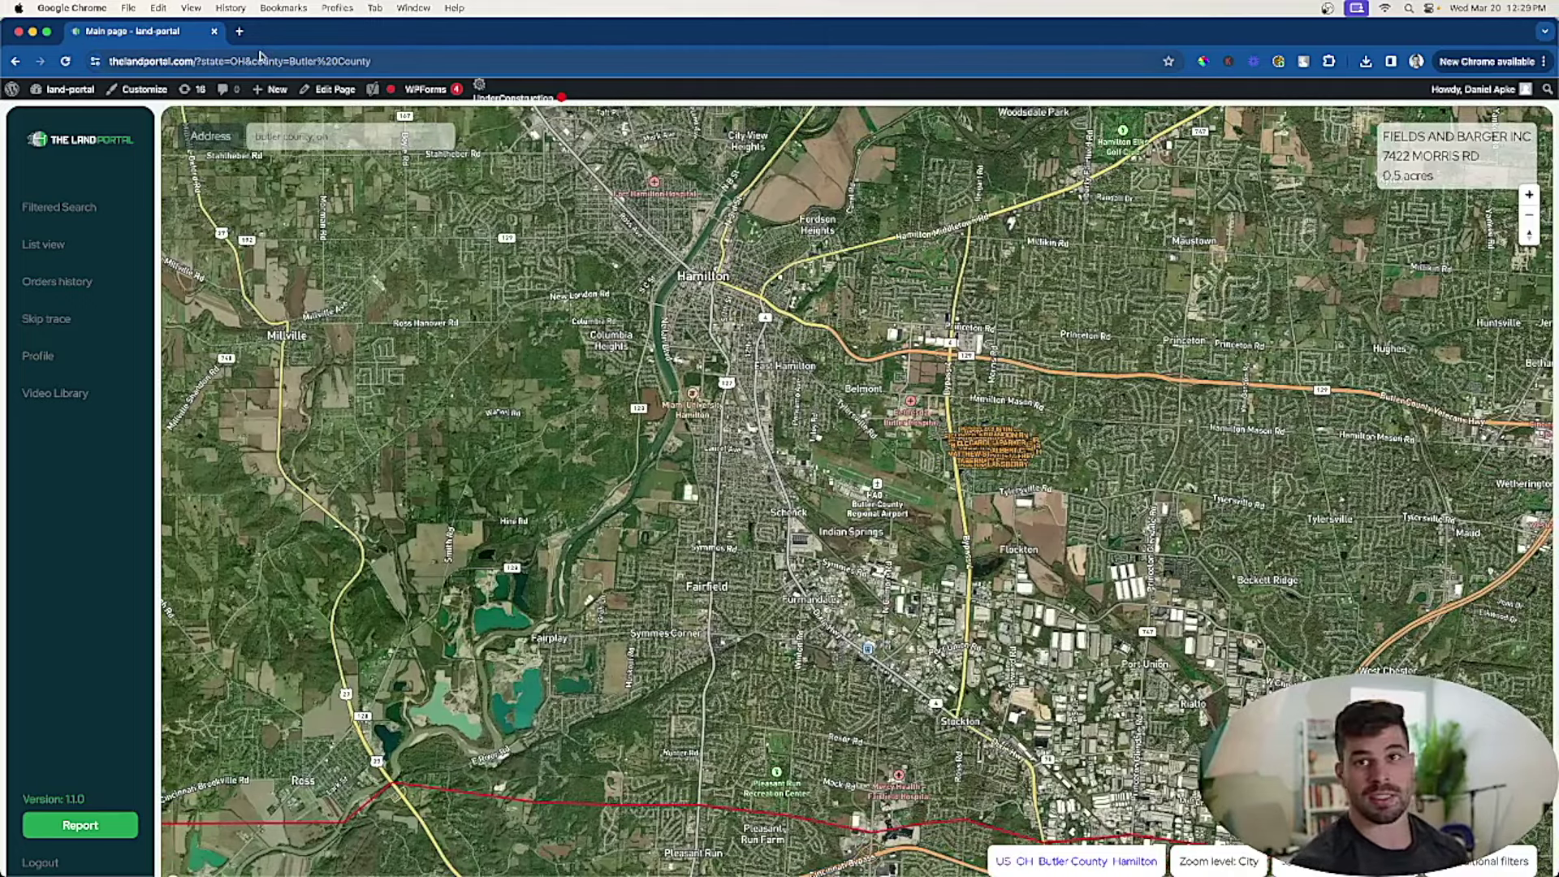
Select the full 'butler county, oh' text in the Address search box
triple_click(299, 138)
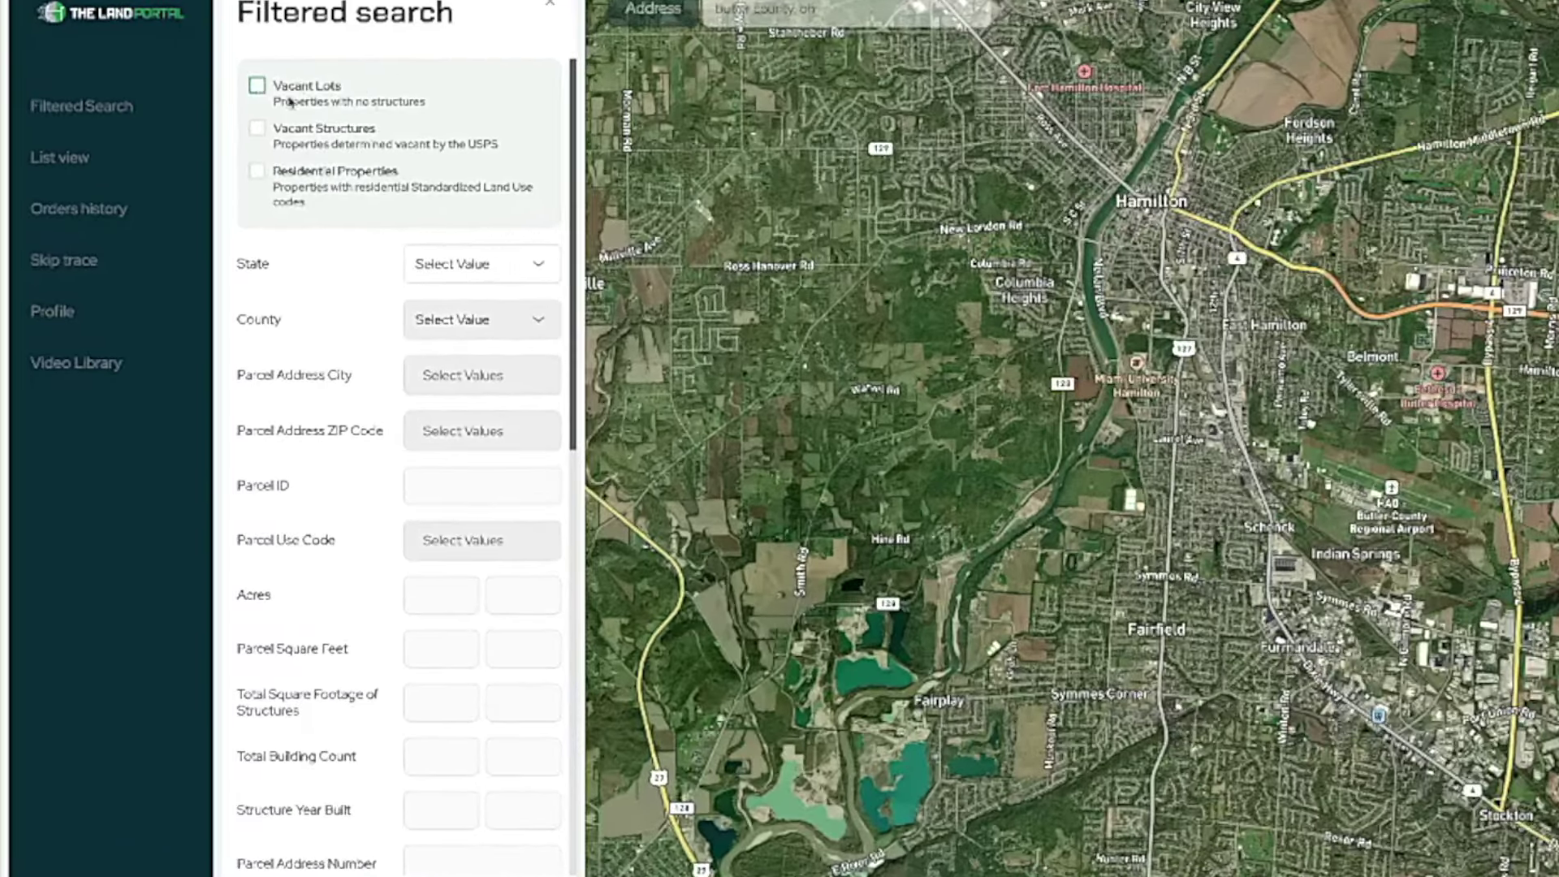
Tick the Vacant Lots filter, then scroll through the remaining filter options
click(256, 86)
scroll(354, 505, down, 2)
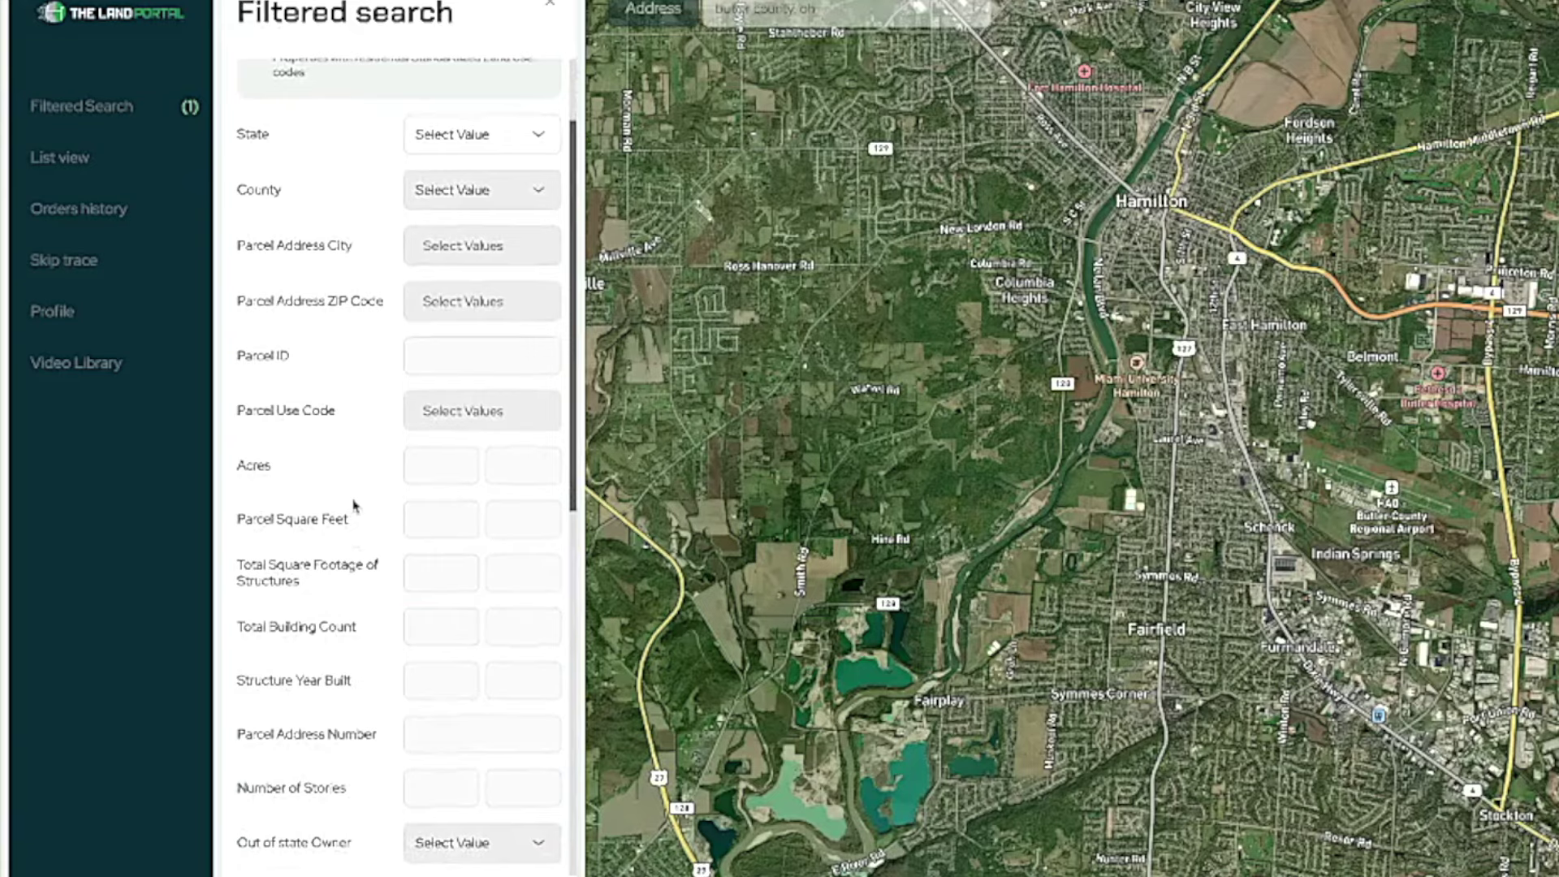
scroll(385, 446, down, 2)
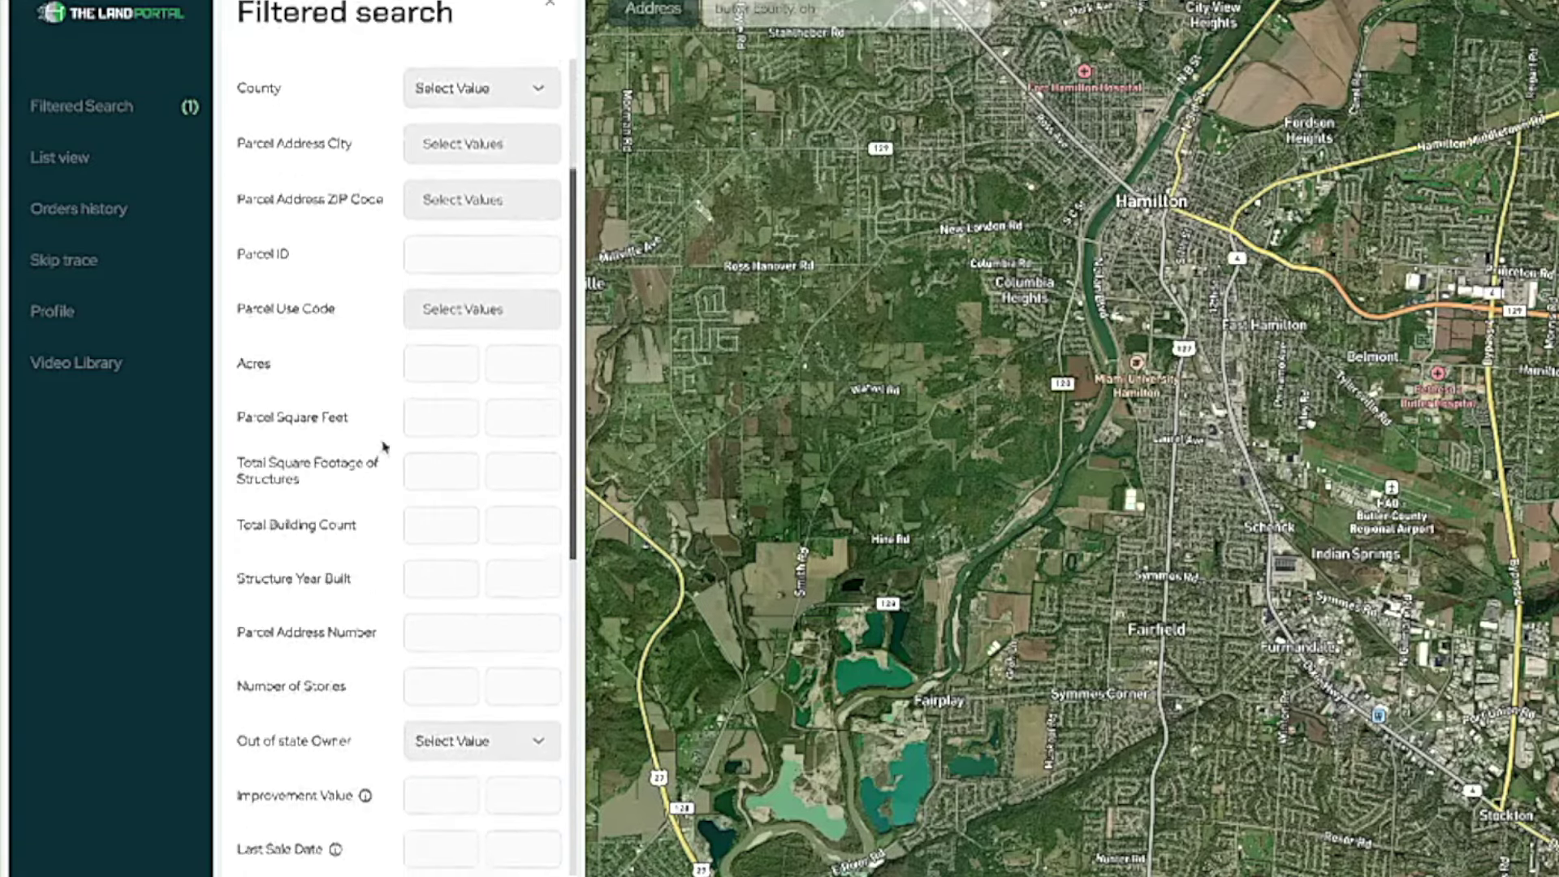
scroll(454, 743, down, 2)
scroll(453, 730, down, 2)
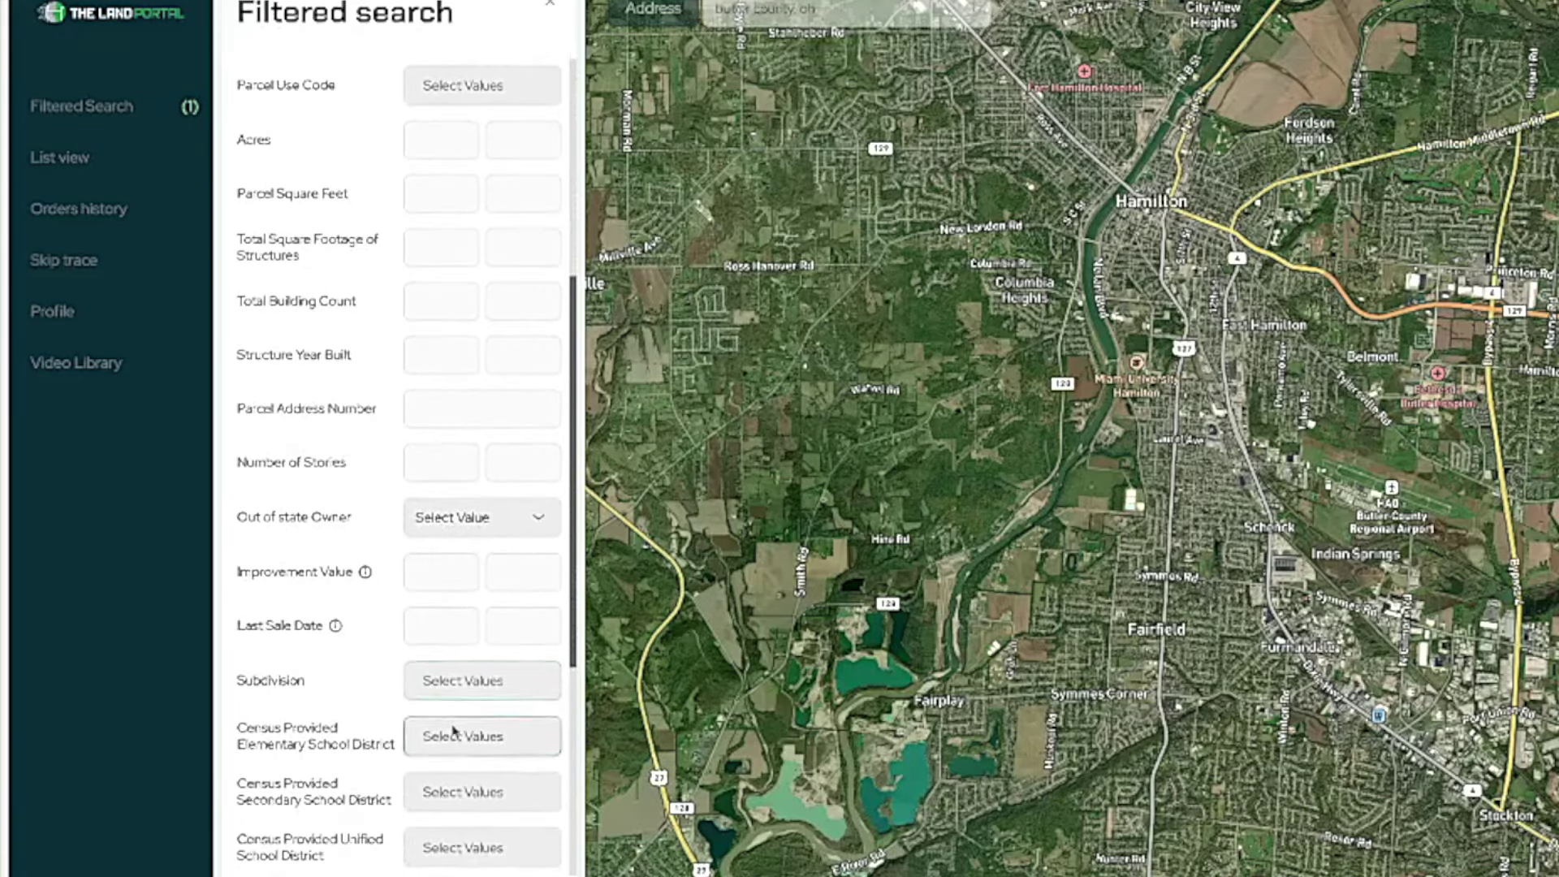
scroll(453, 730, down, 8)
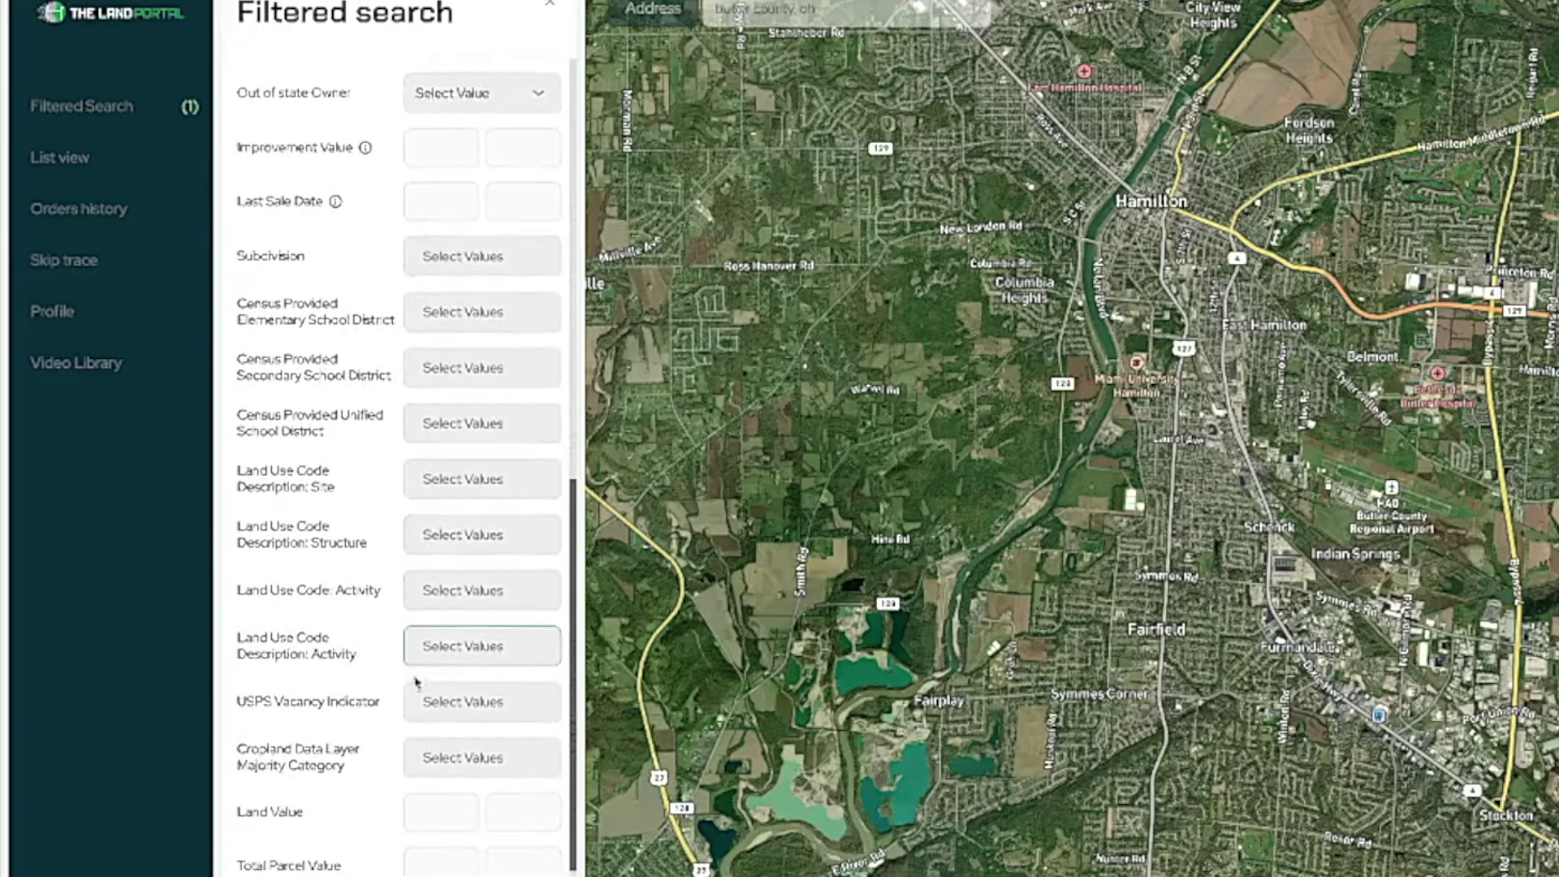
scroll(457, 654, down, 1)
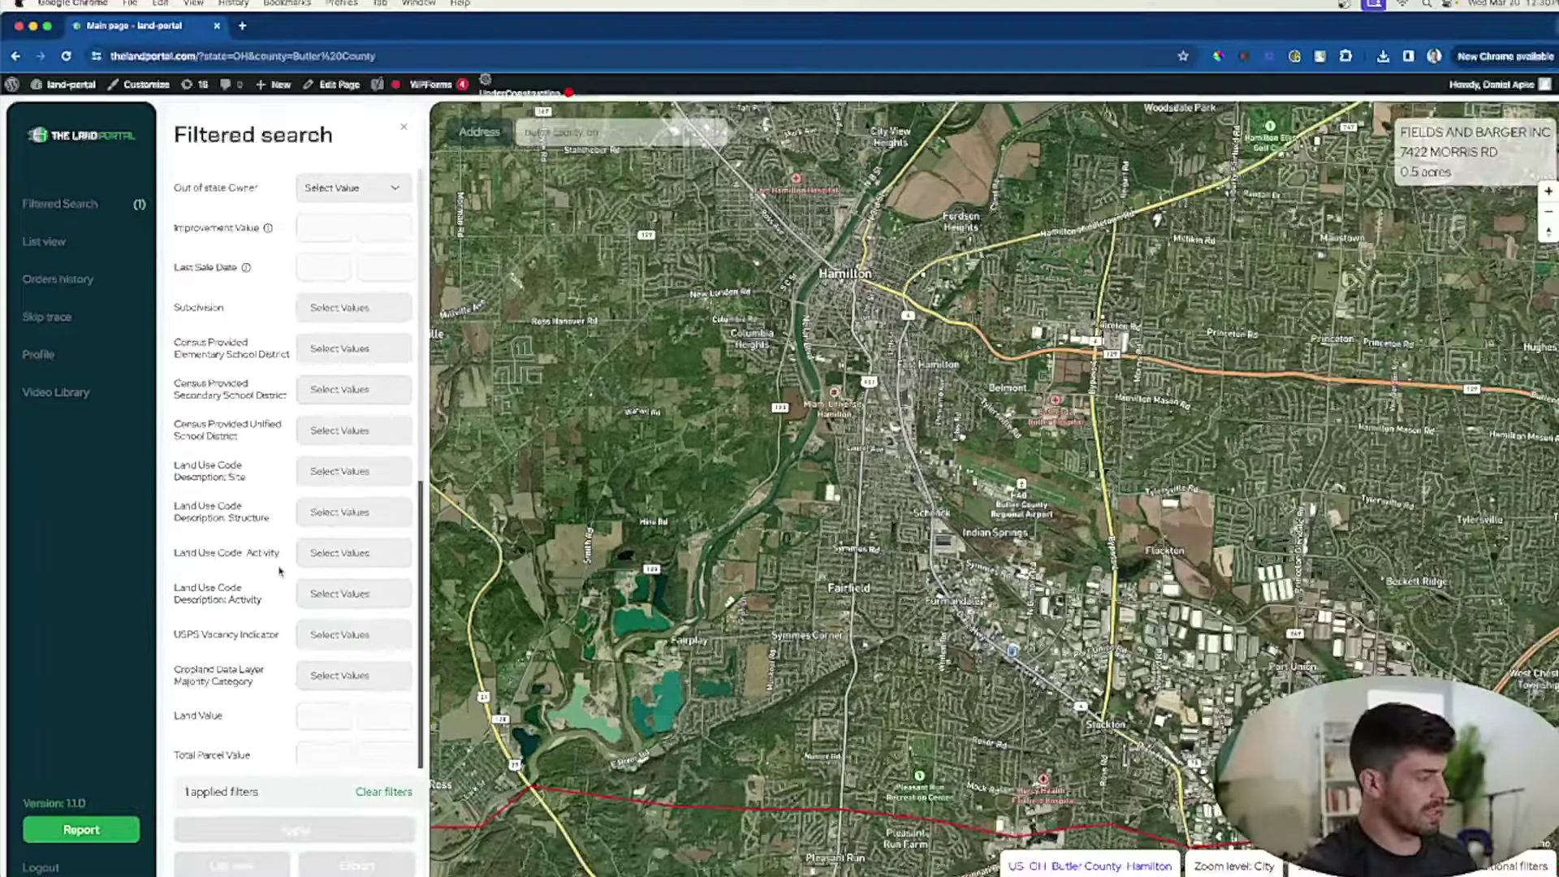
scroll(376, 599, up, 10)
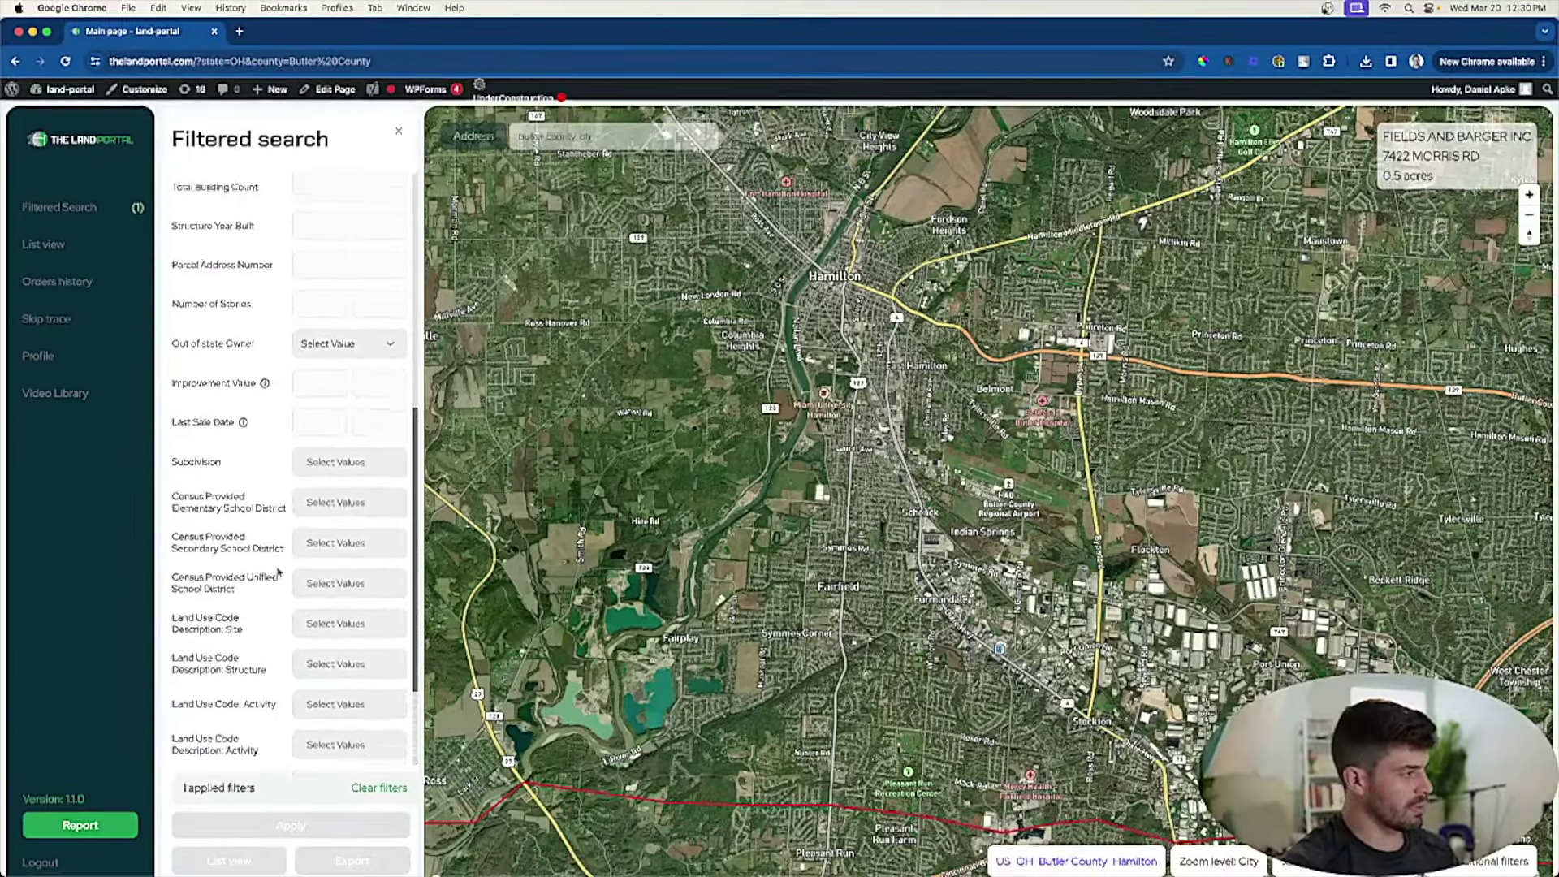
scroll(274, 568, up, 3)
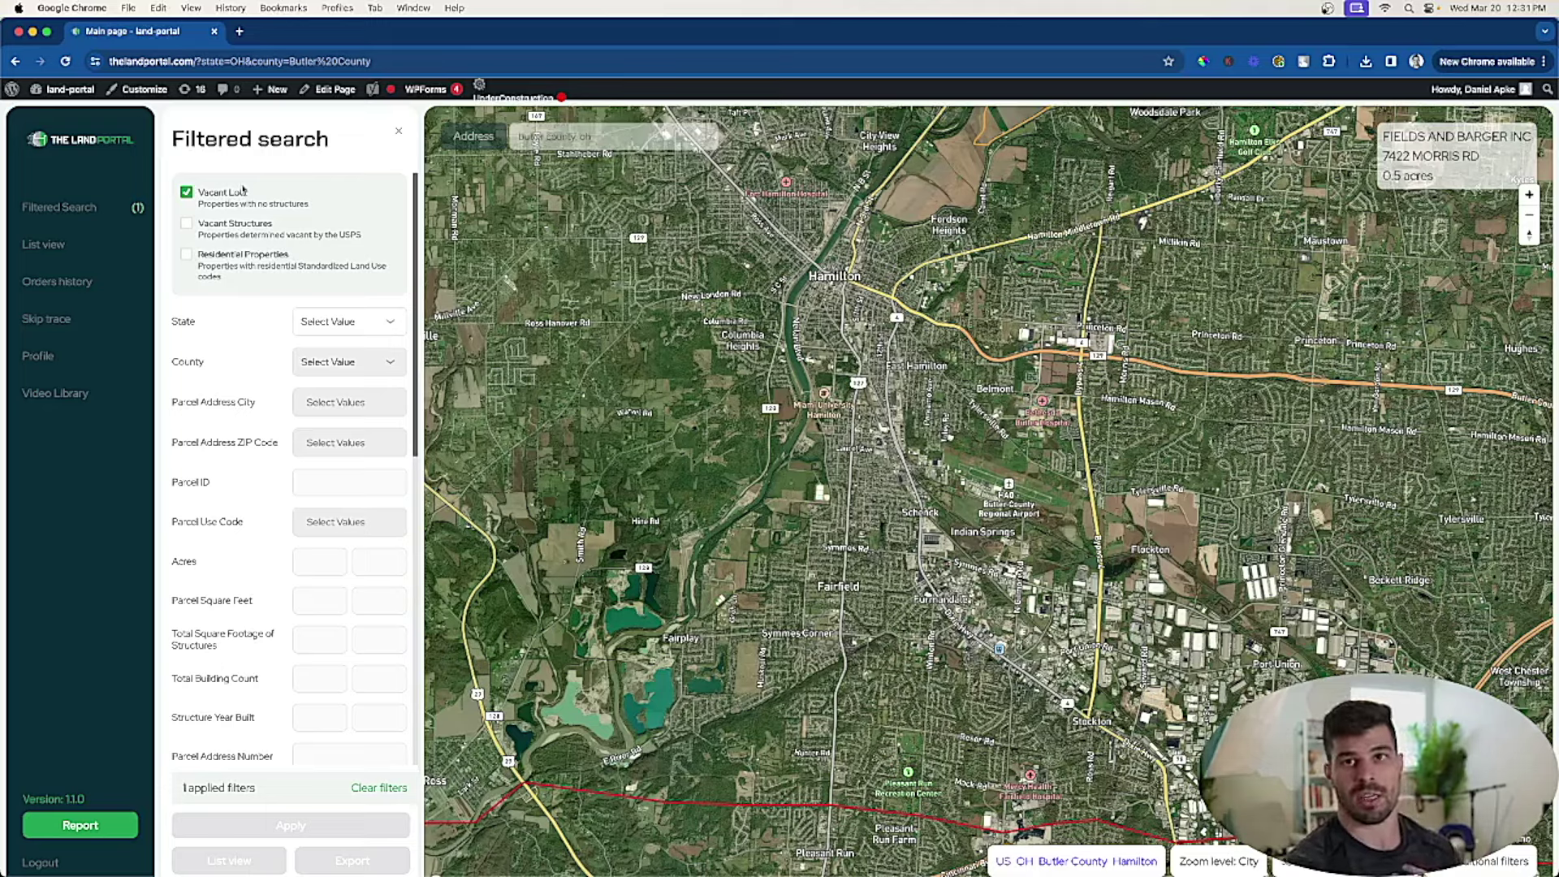
Set the filter state to Ohio and the county to Butler
click(327, 323)
text(ohio)
key(Return)
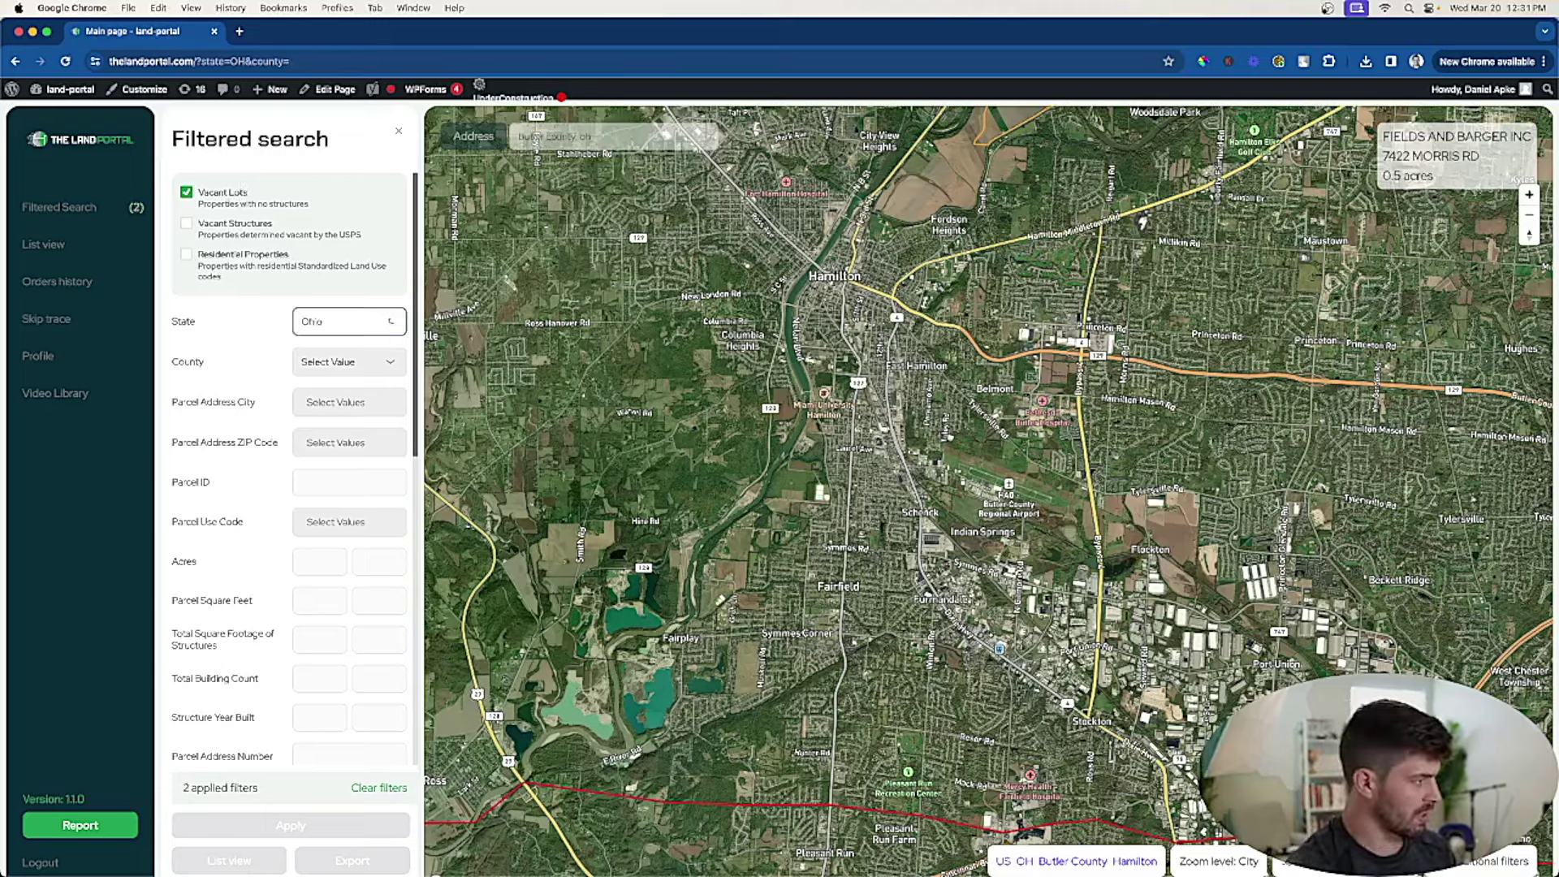
click(342, 363)
text(butler)
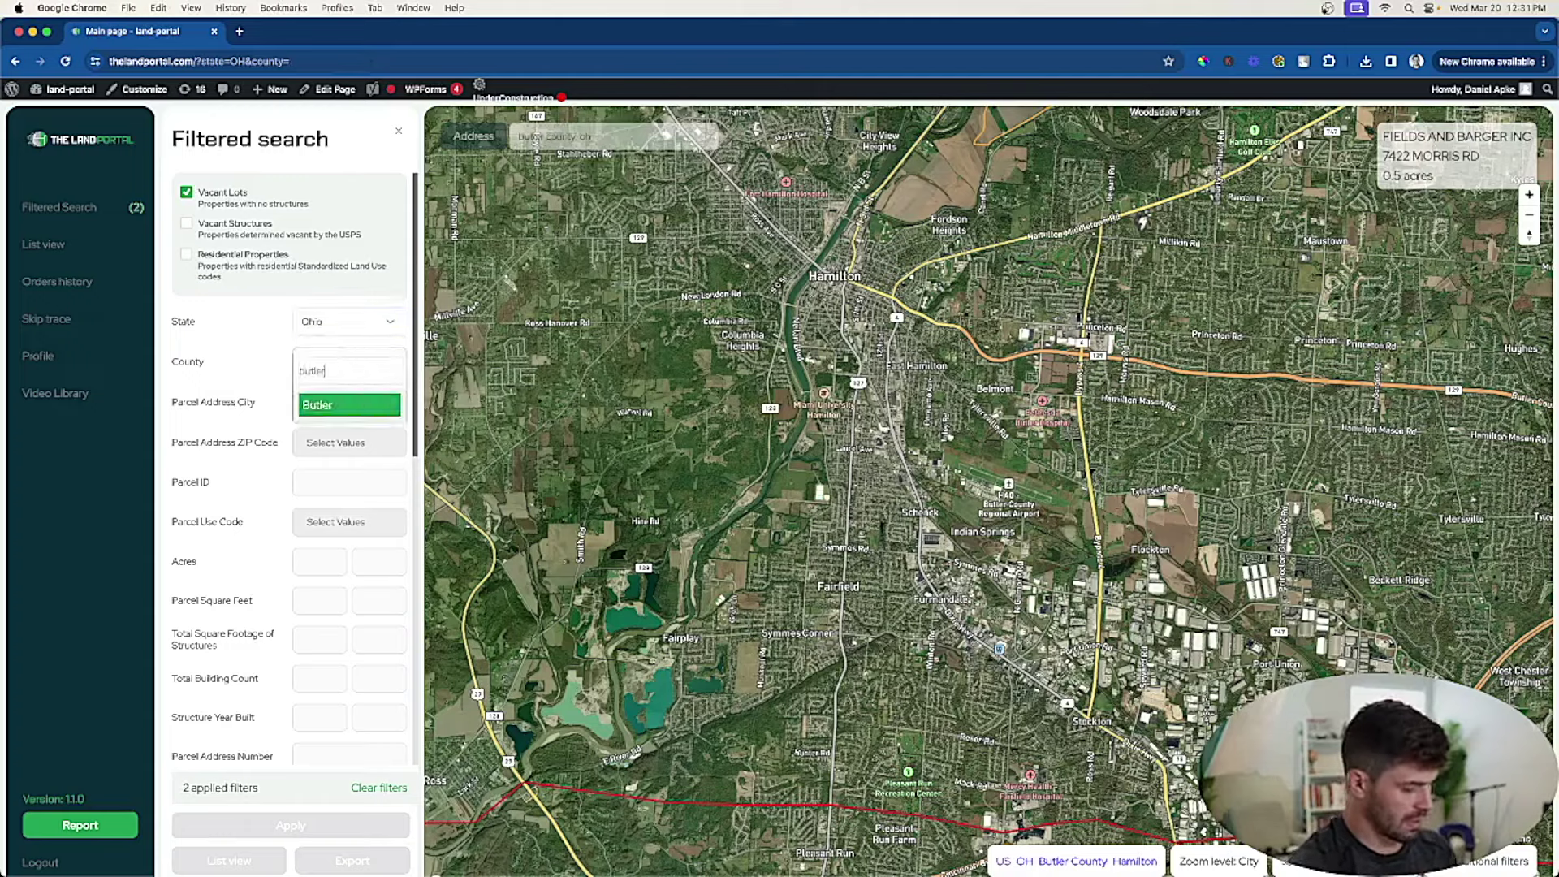
key(Return)
Limit the acreage range to 1–5 acres
scroll(272, 511, down, 1)
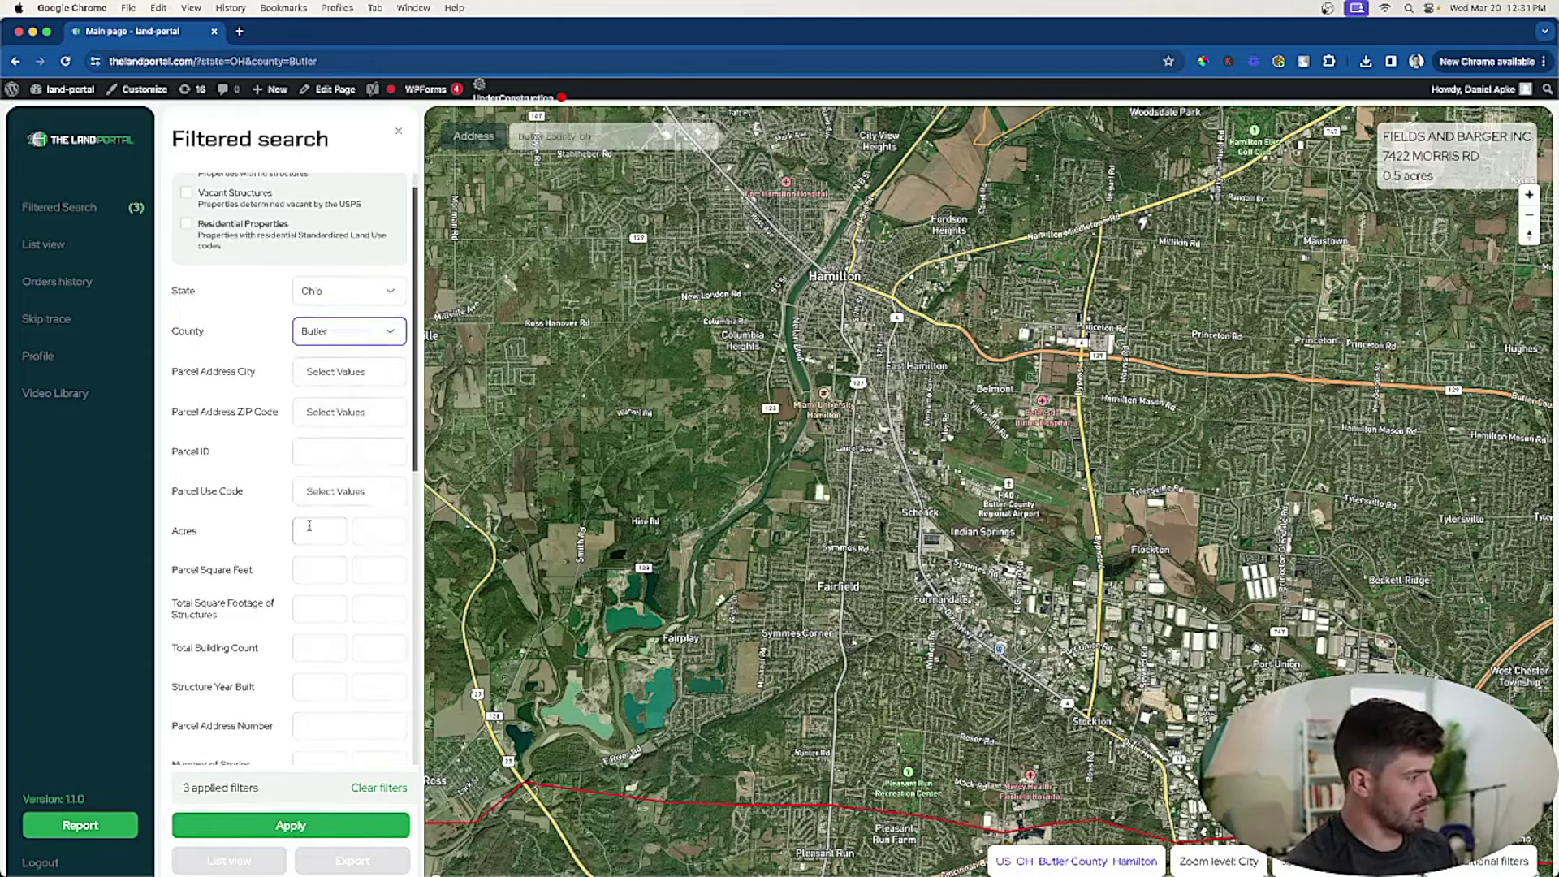
click(315, 529)
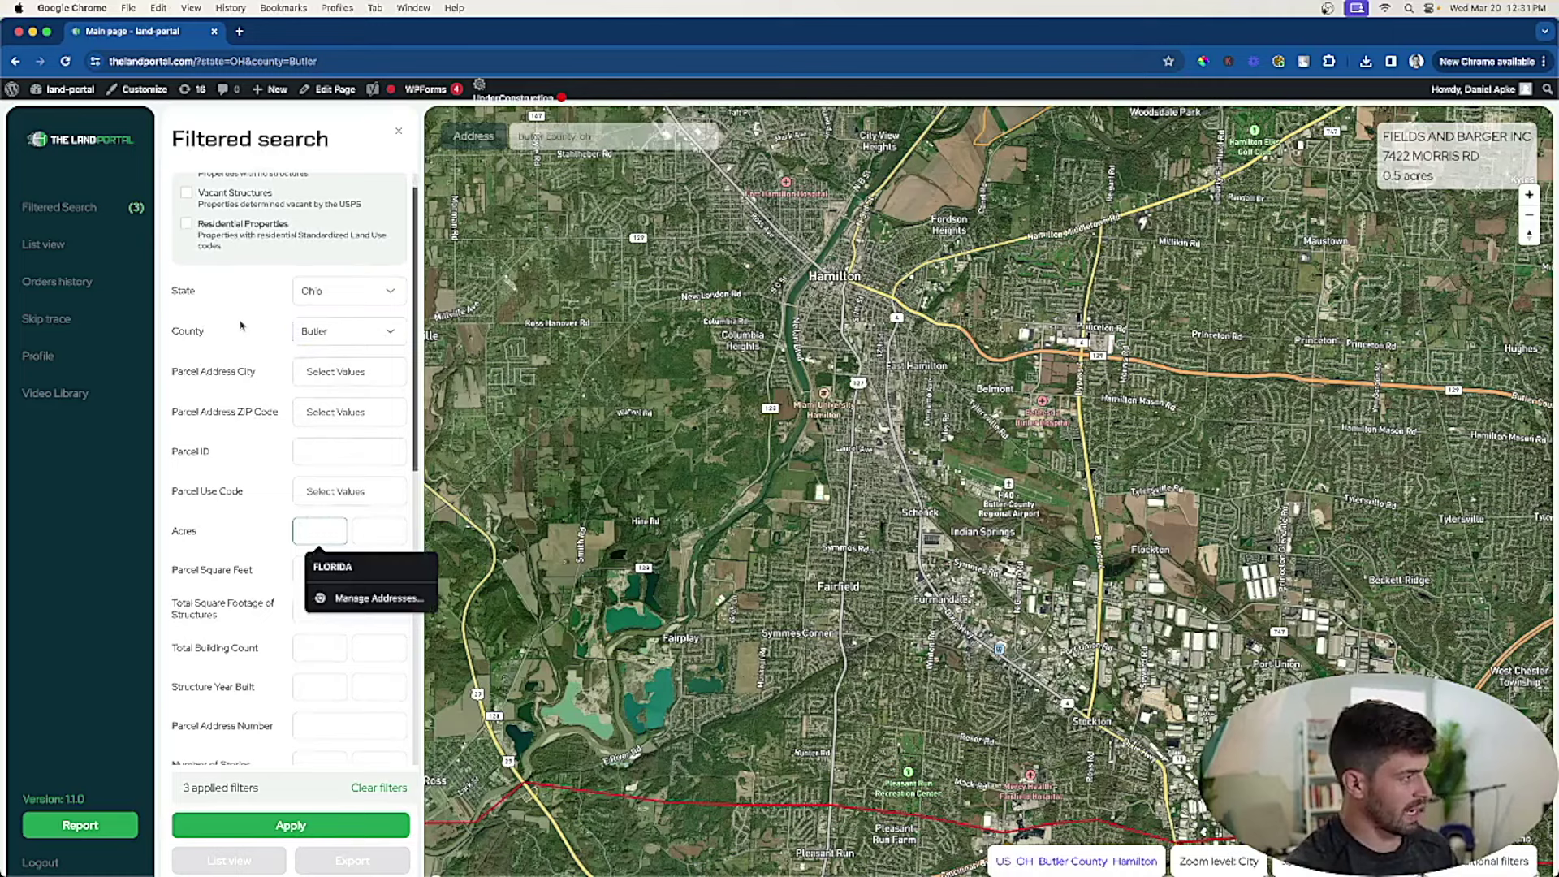
scroll(244, 324, up, 1)
text(1)
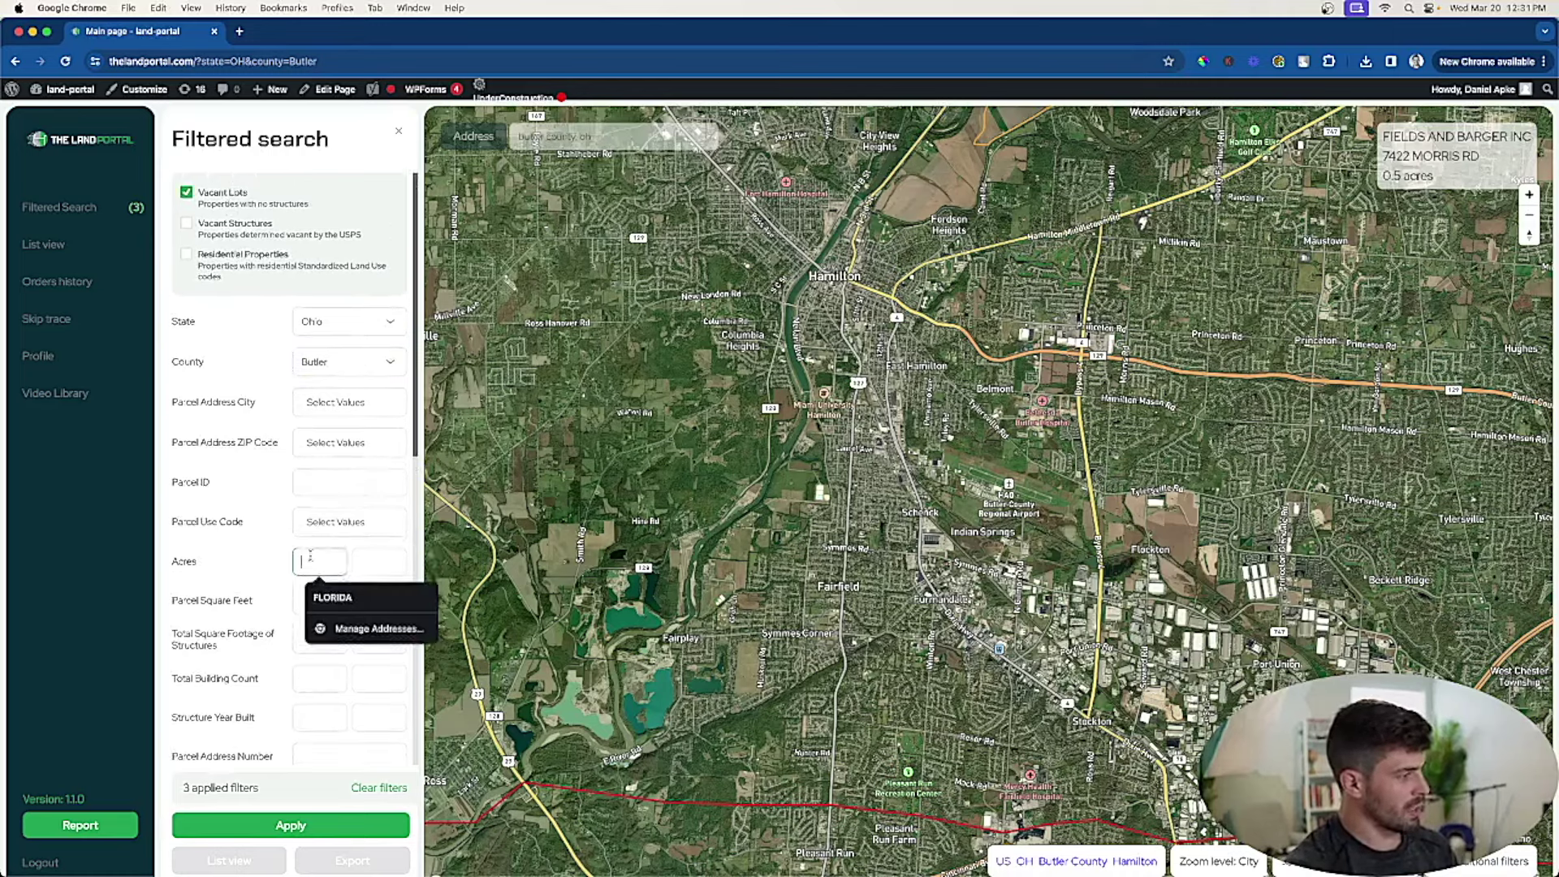
key(Tab)
text(5)
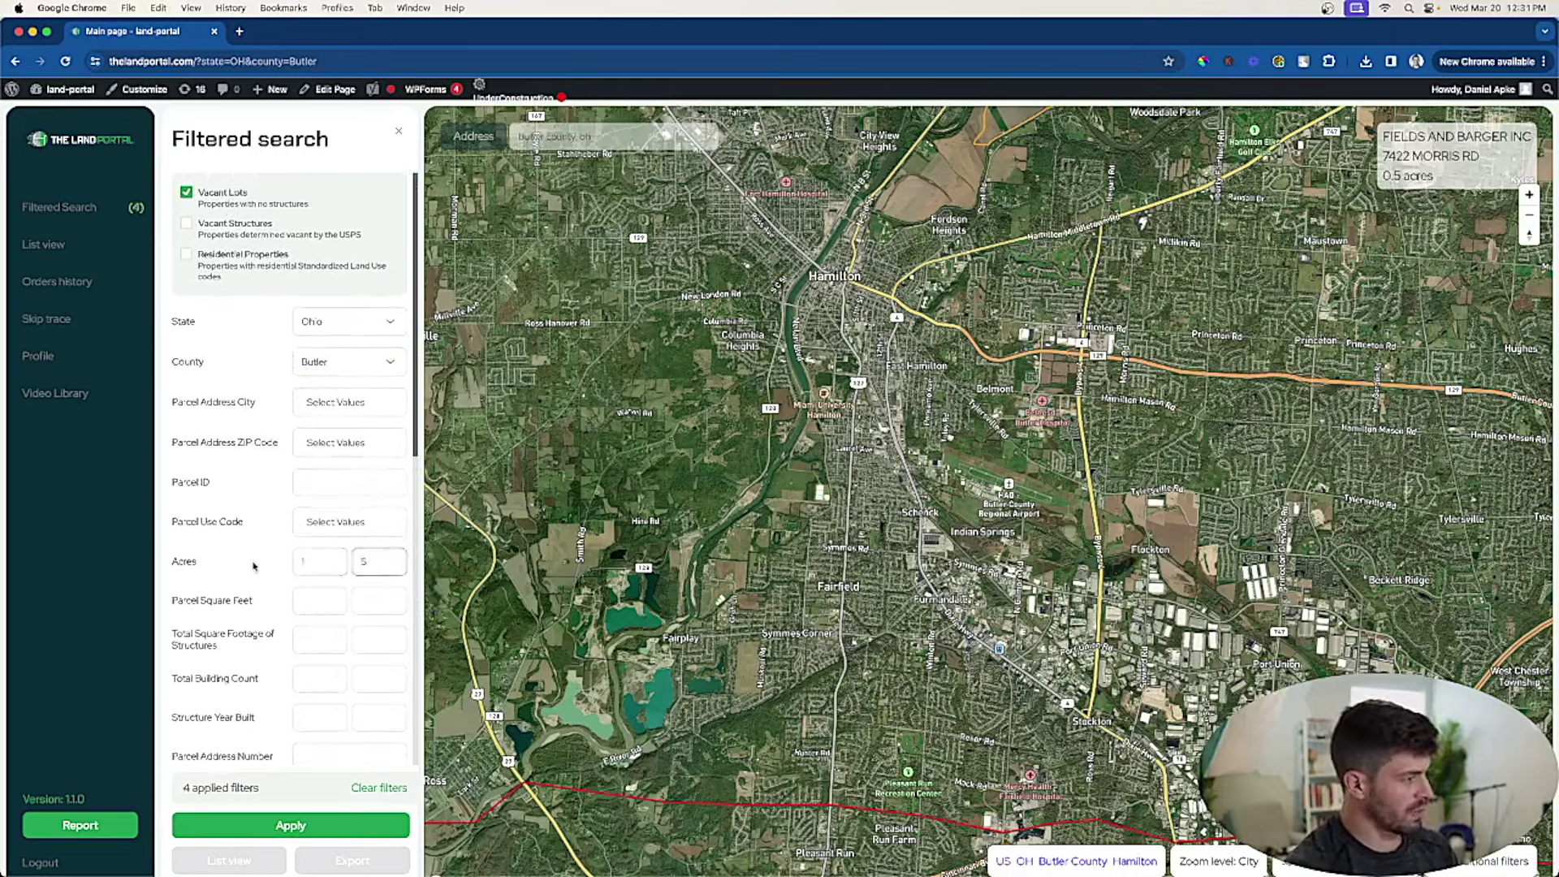
Enter a Last Sale Date range ending 2023-12-31
scroll(254, 568, down, 4)
scroll(317, 487, down, 5)
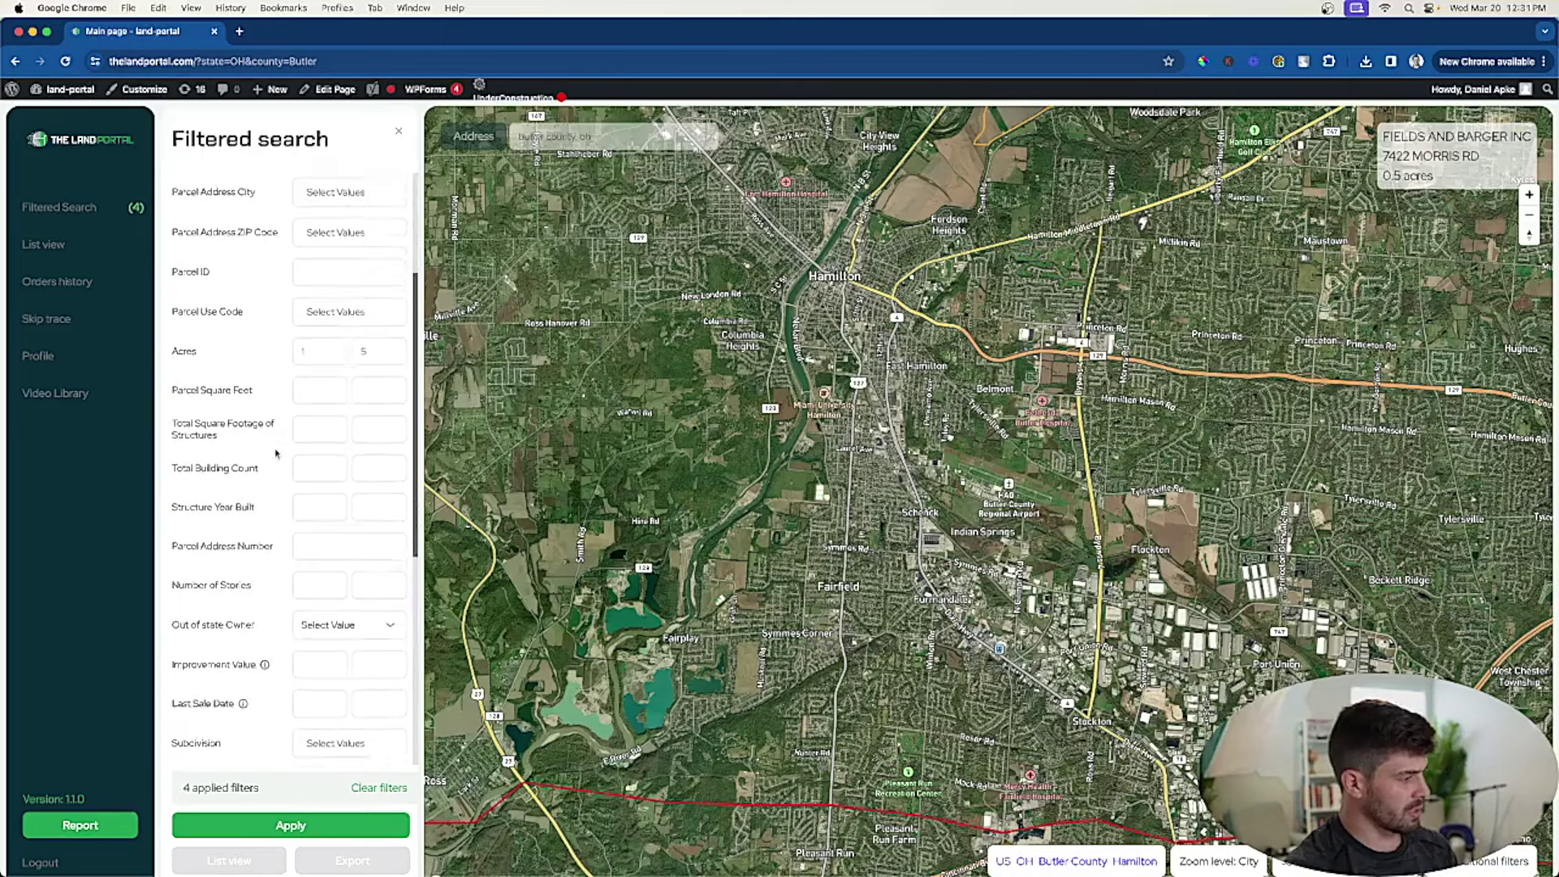
click(314, 571)
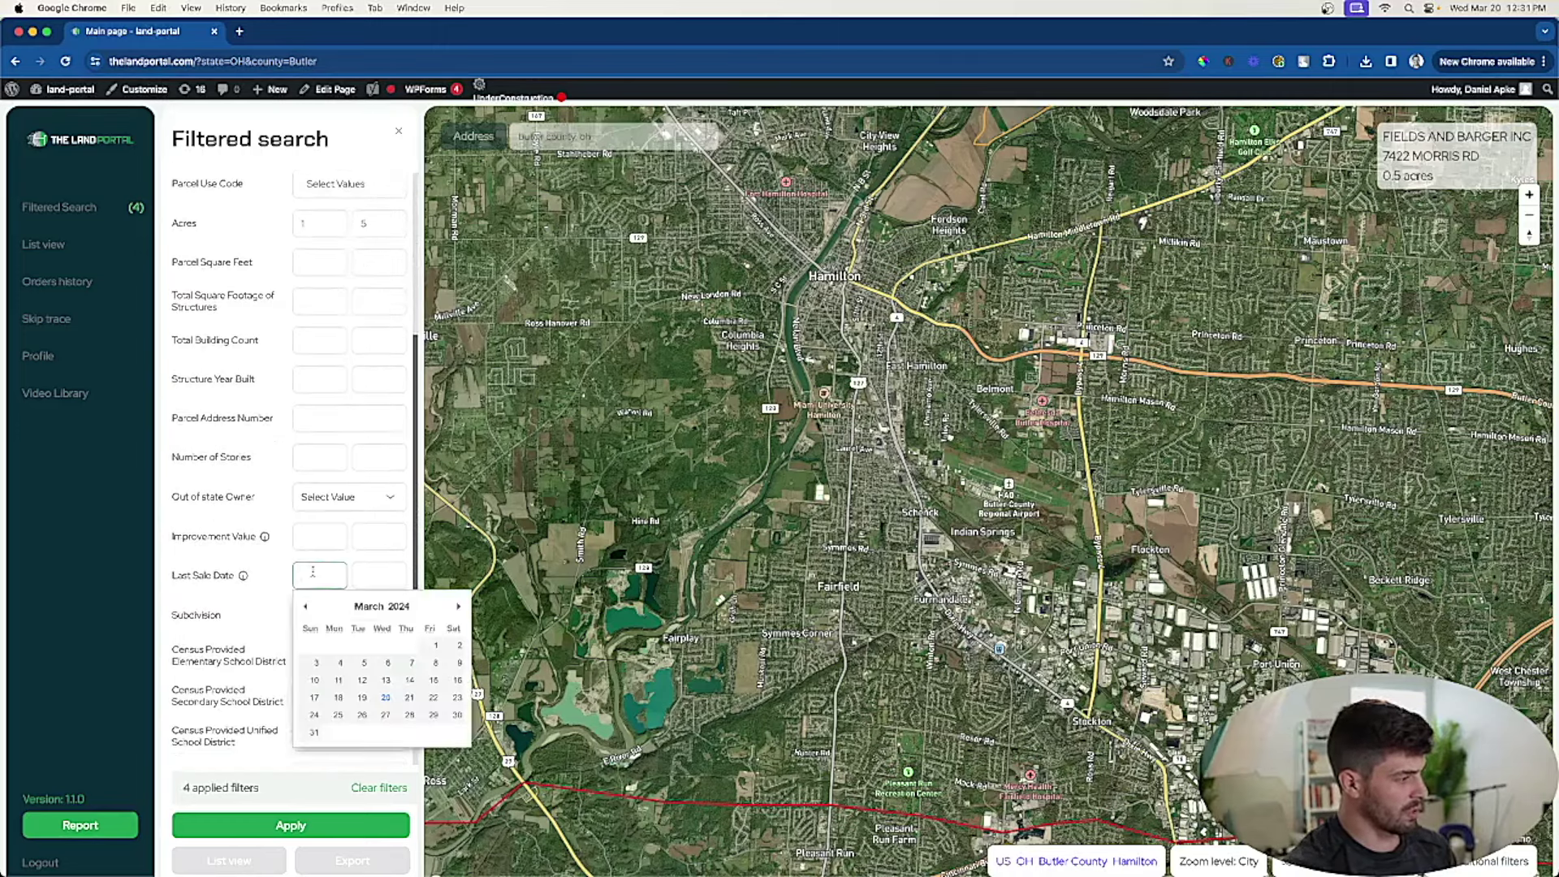
key(super+v)
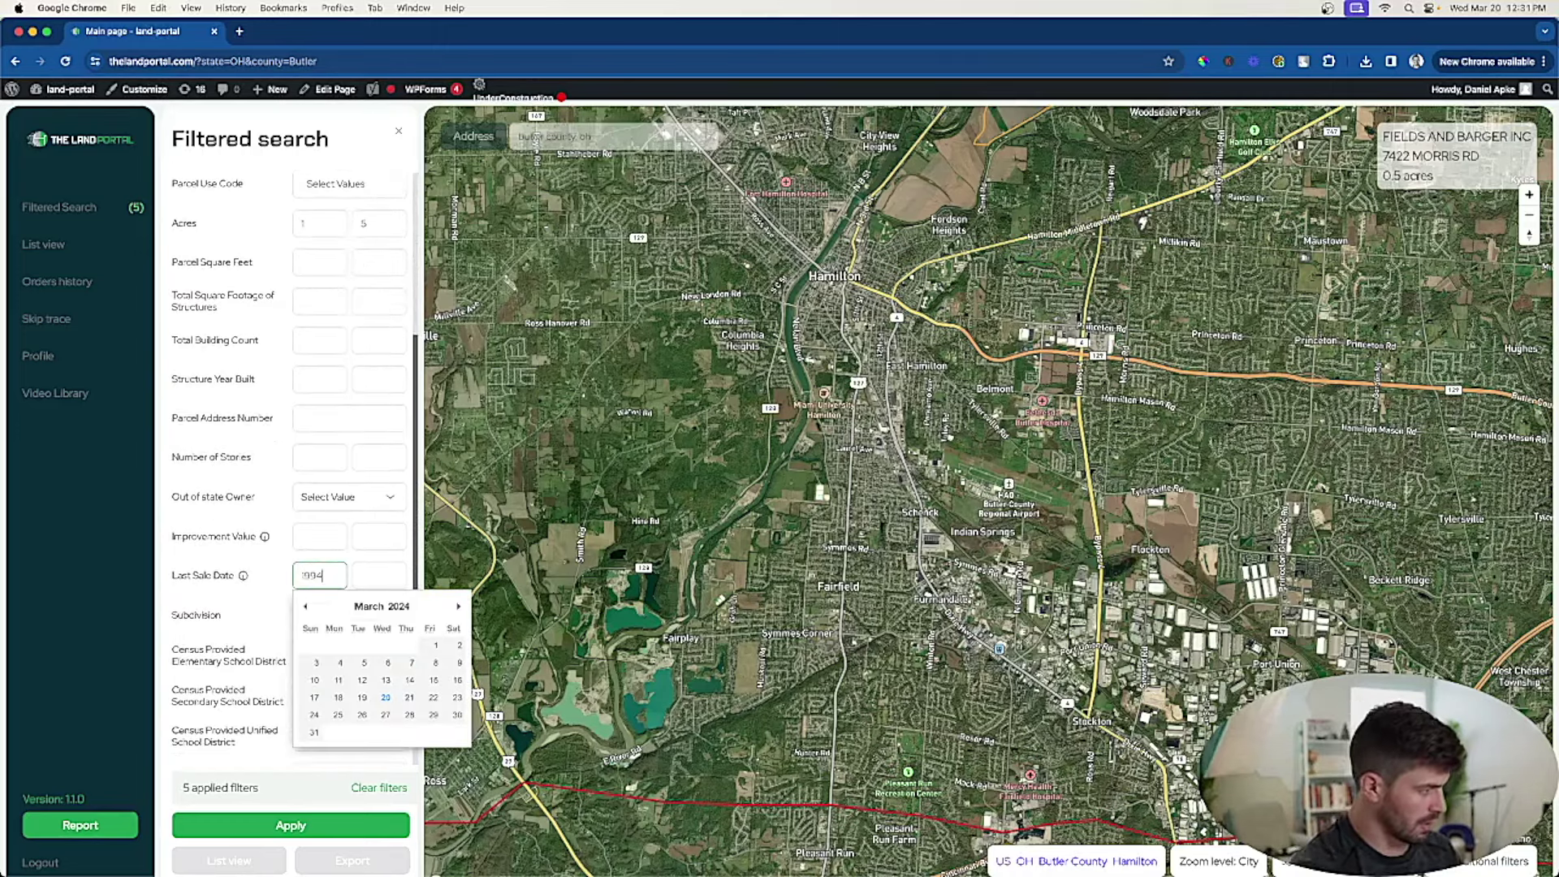
key(Tab)
text(2023-12-31)
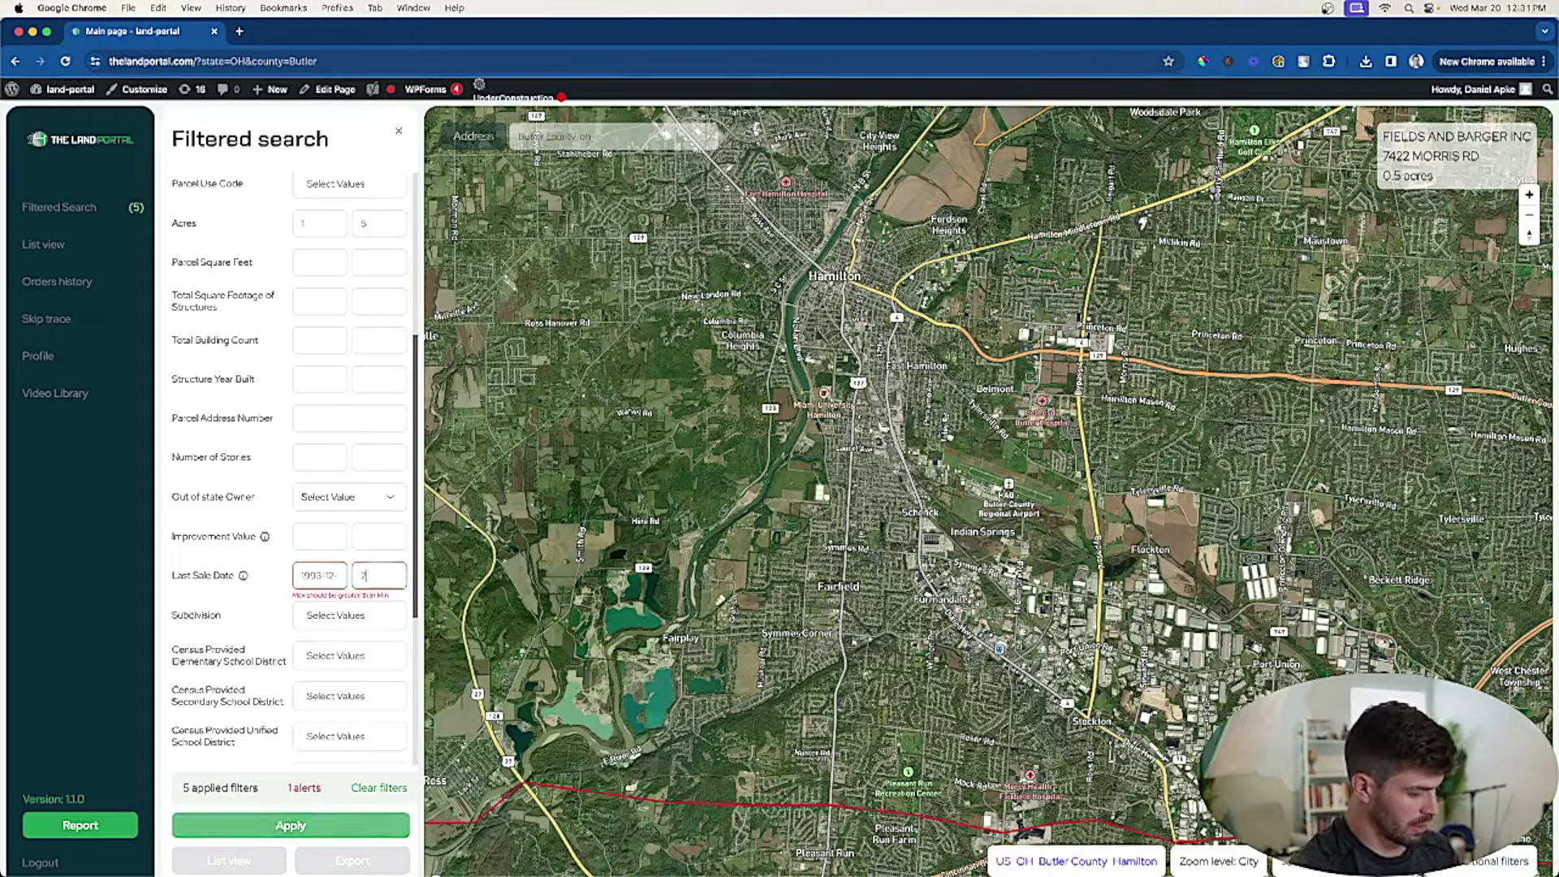
key(super+a)
Clear both Last Sale Date values and check the Subdivision options
click(337, 579)
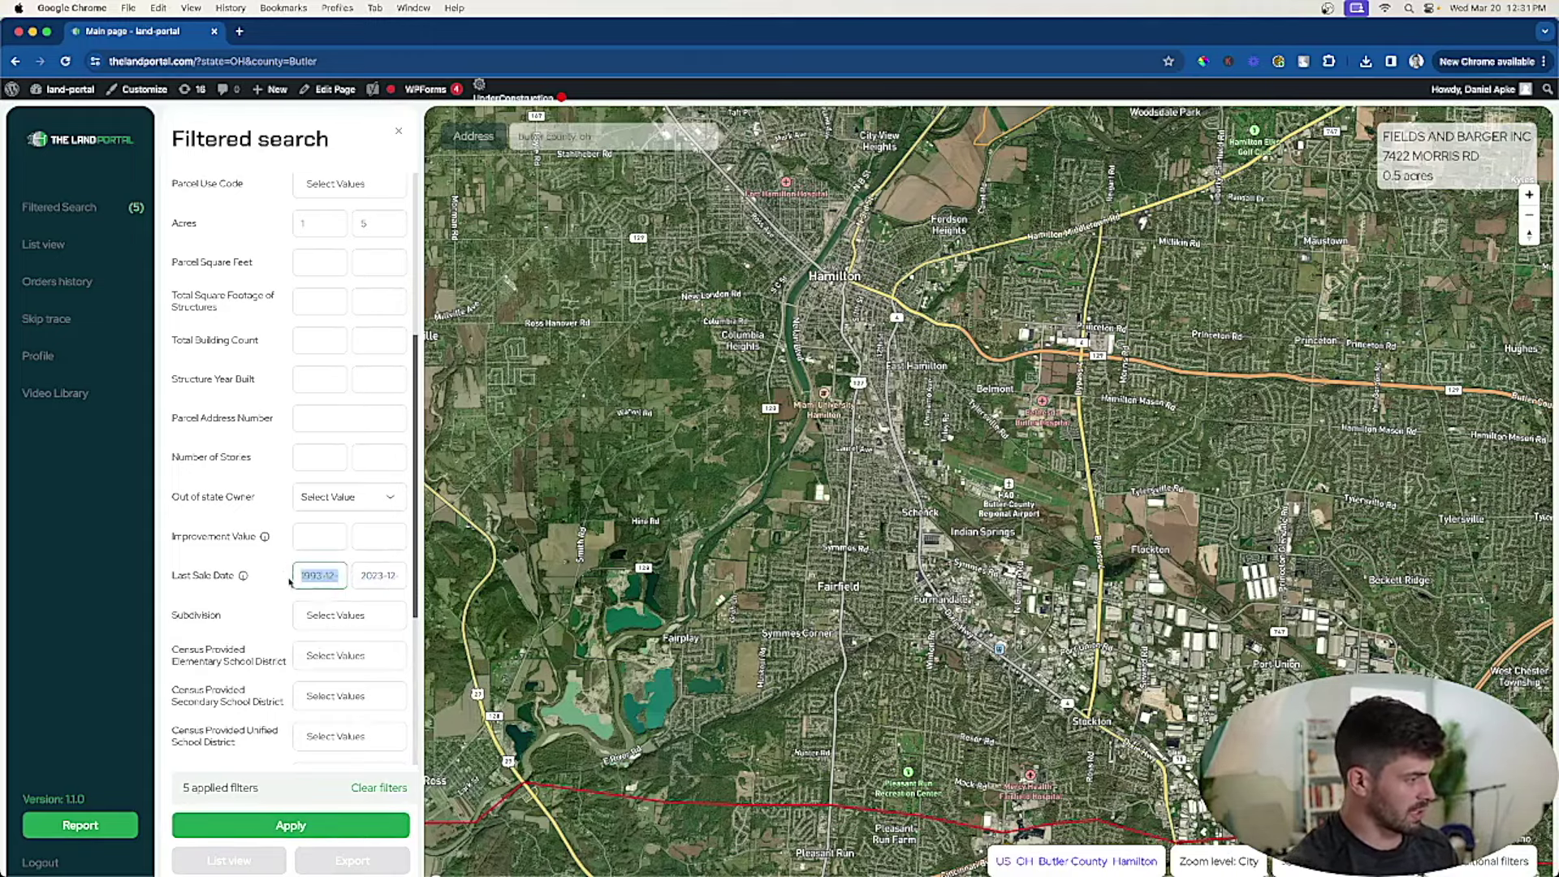
scroll(336, 579, down, 1)
click(322, 562)
click(322, 562)
key(super+a)
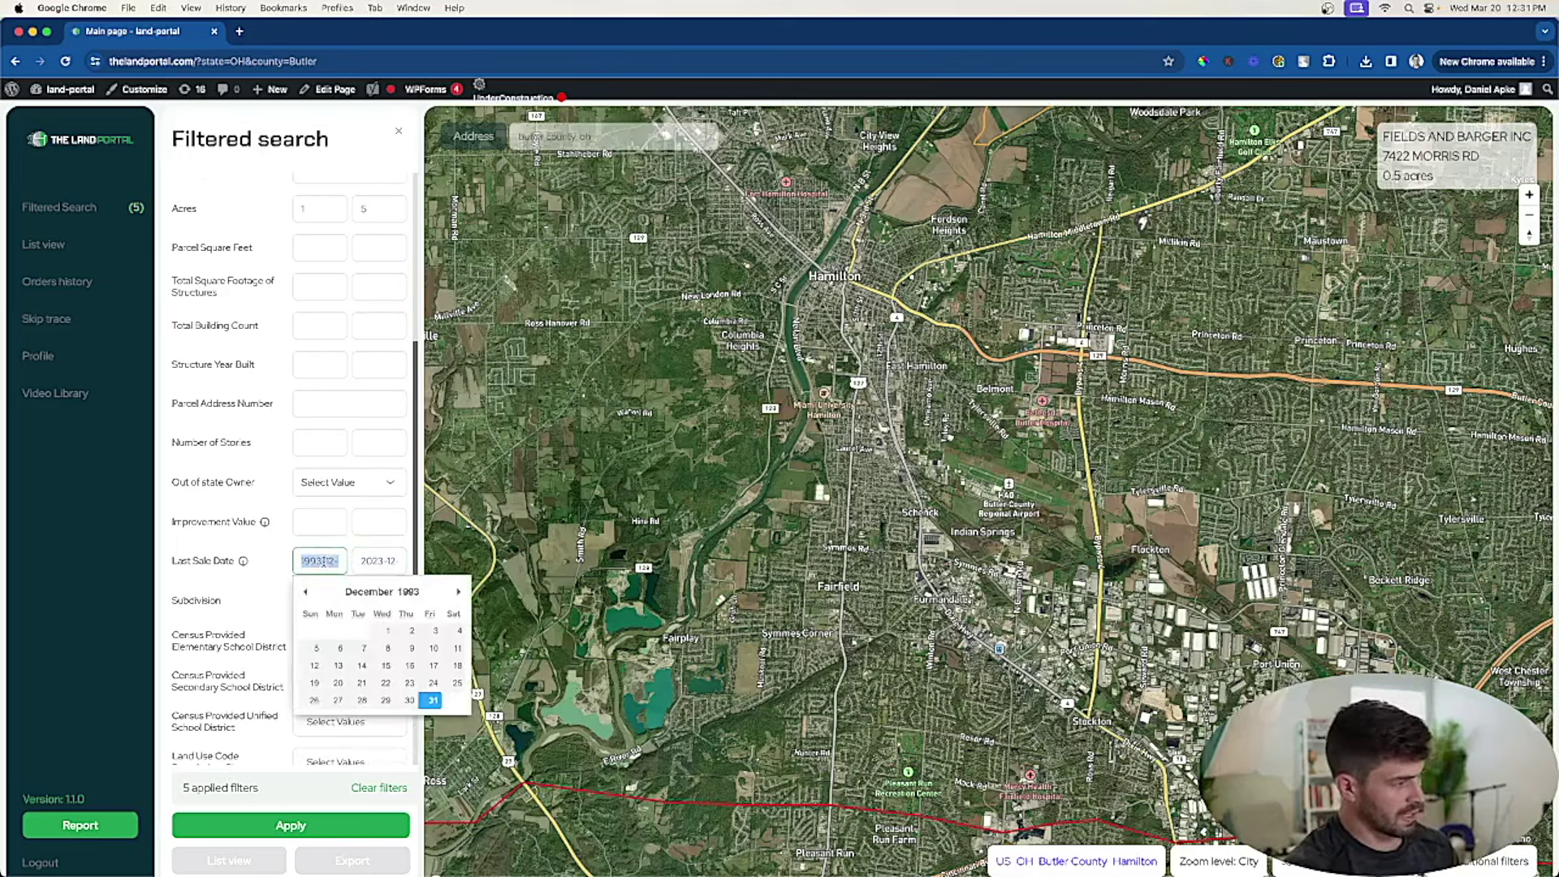
key(BackSpace)
key(Tab)
key(BackSpace)
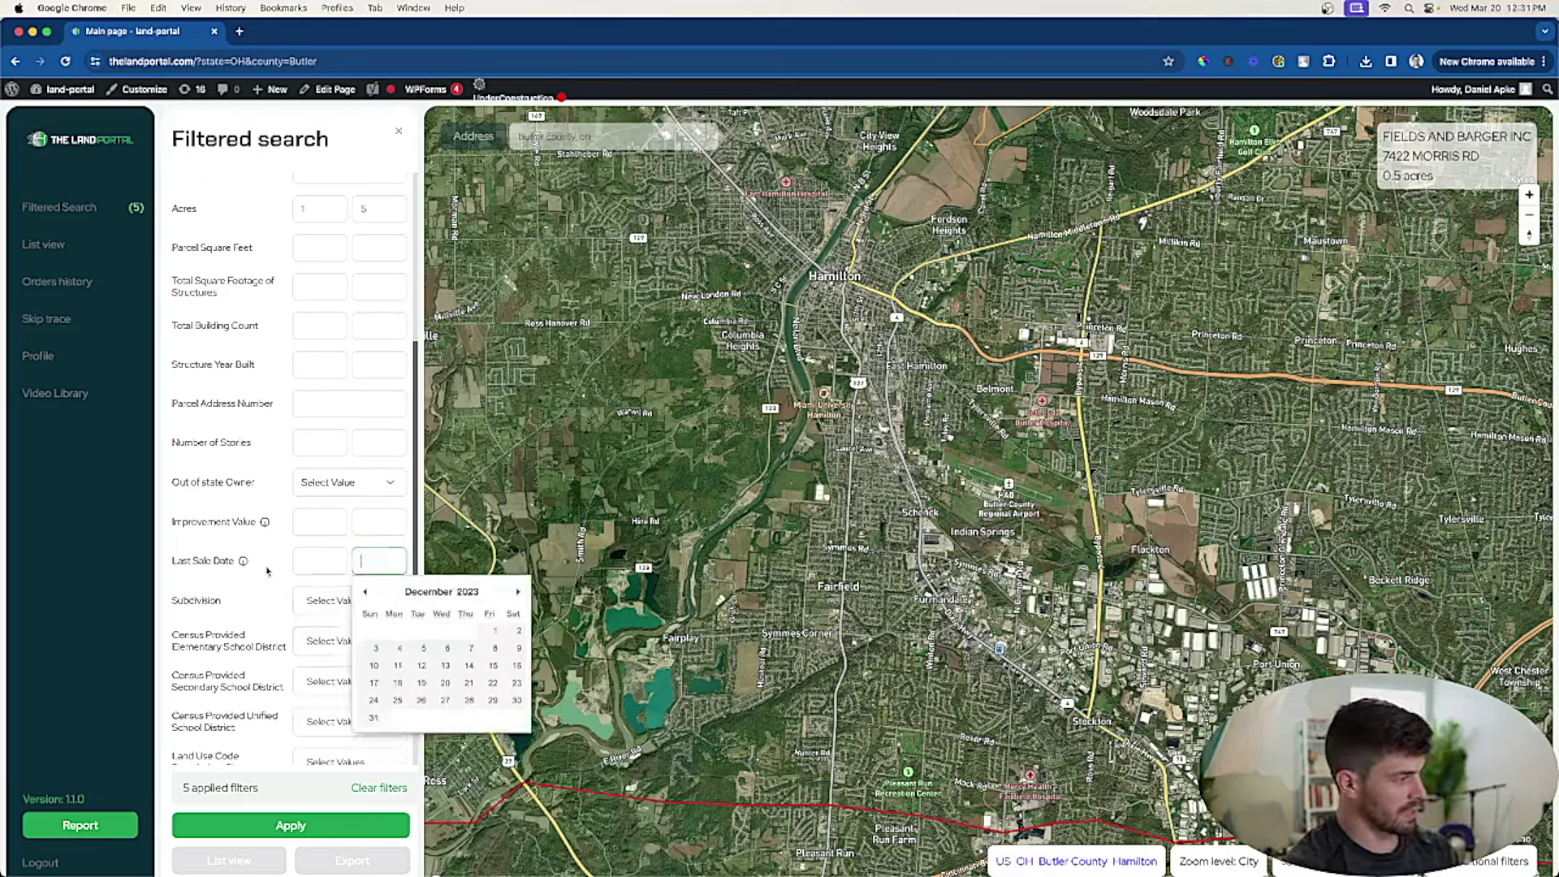
click(270, 593)
click(325, 600)
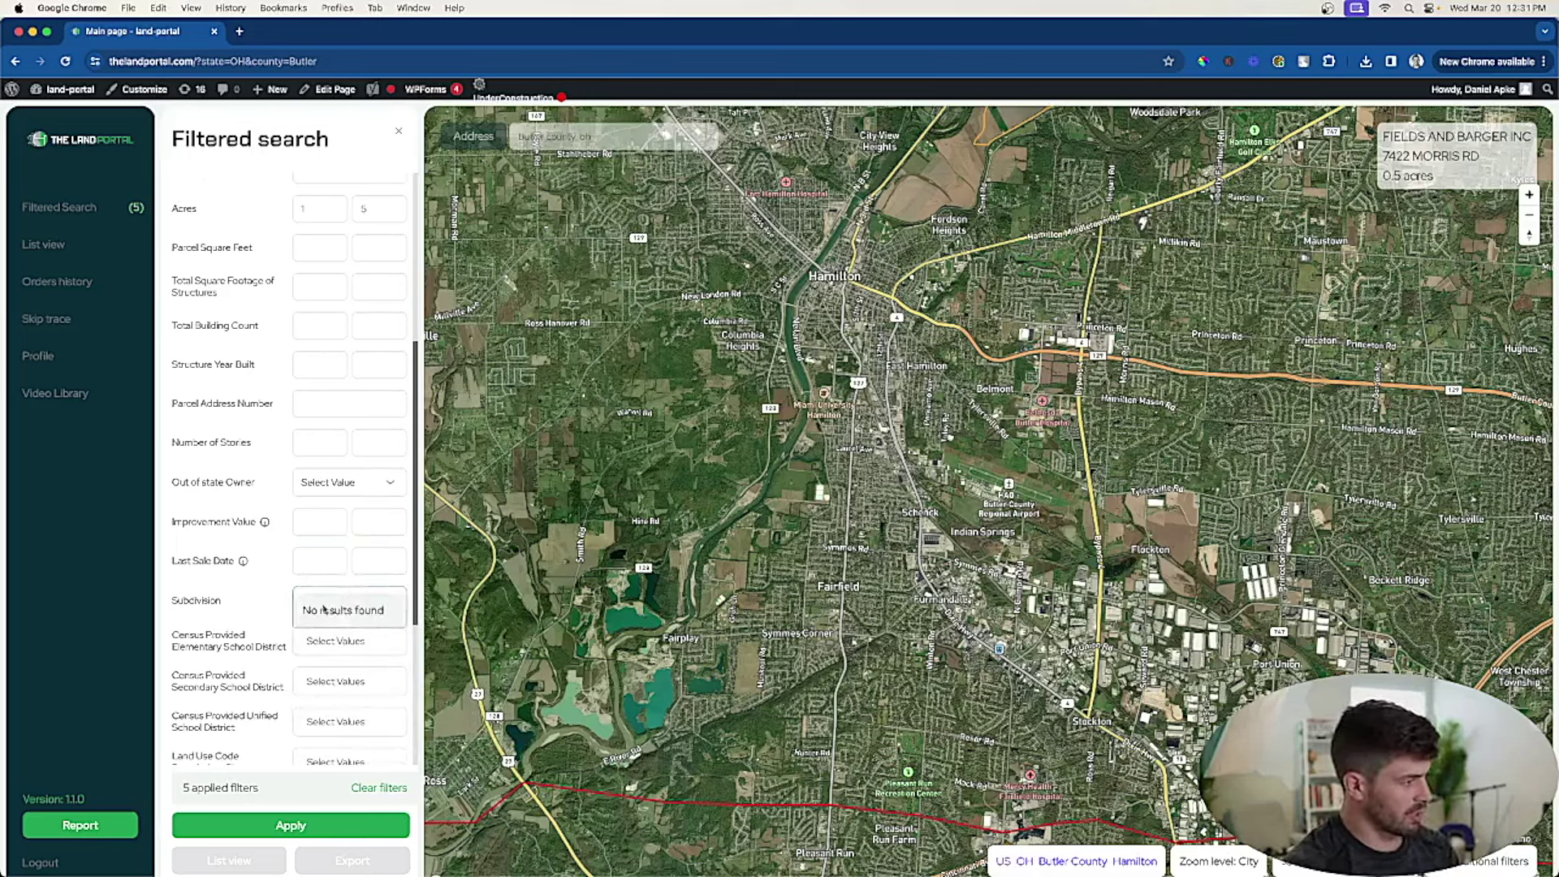
Close the empty Subdivision list and preview the land-use activity codes
click(276, 608)
scroll(288, 622, down, 5)
click(329, 552)
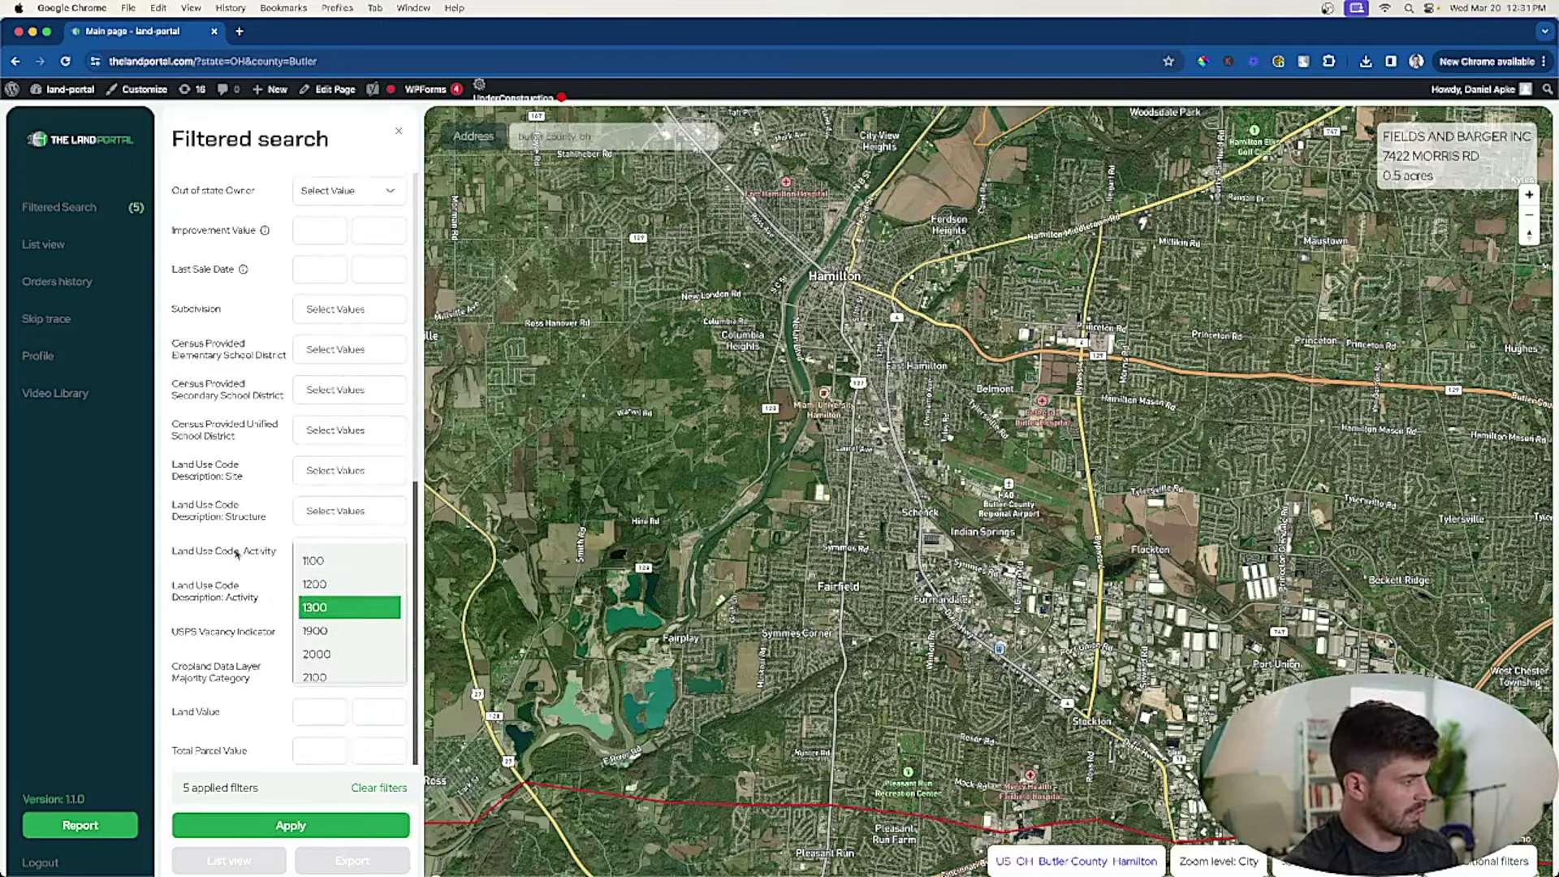
click(236, 553)
scroll(328, 641, down, 5)
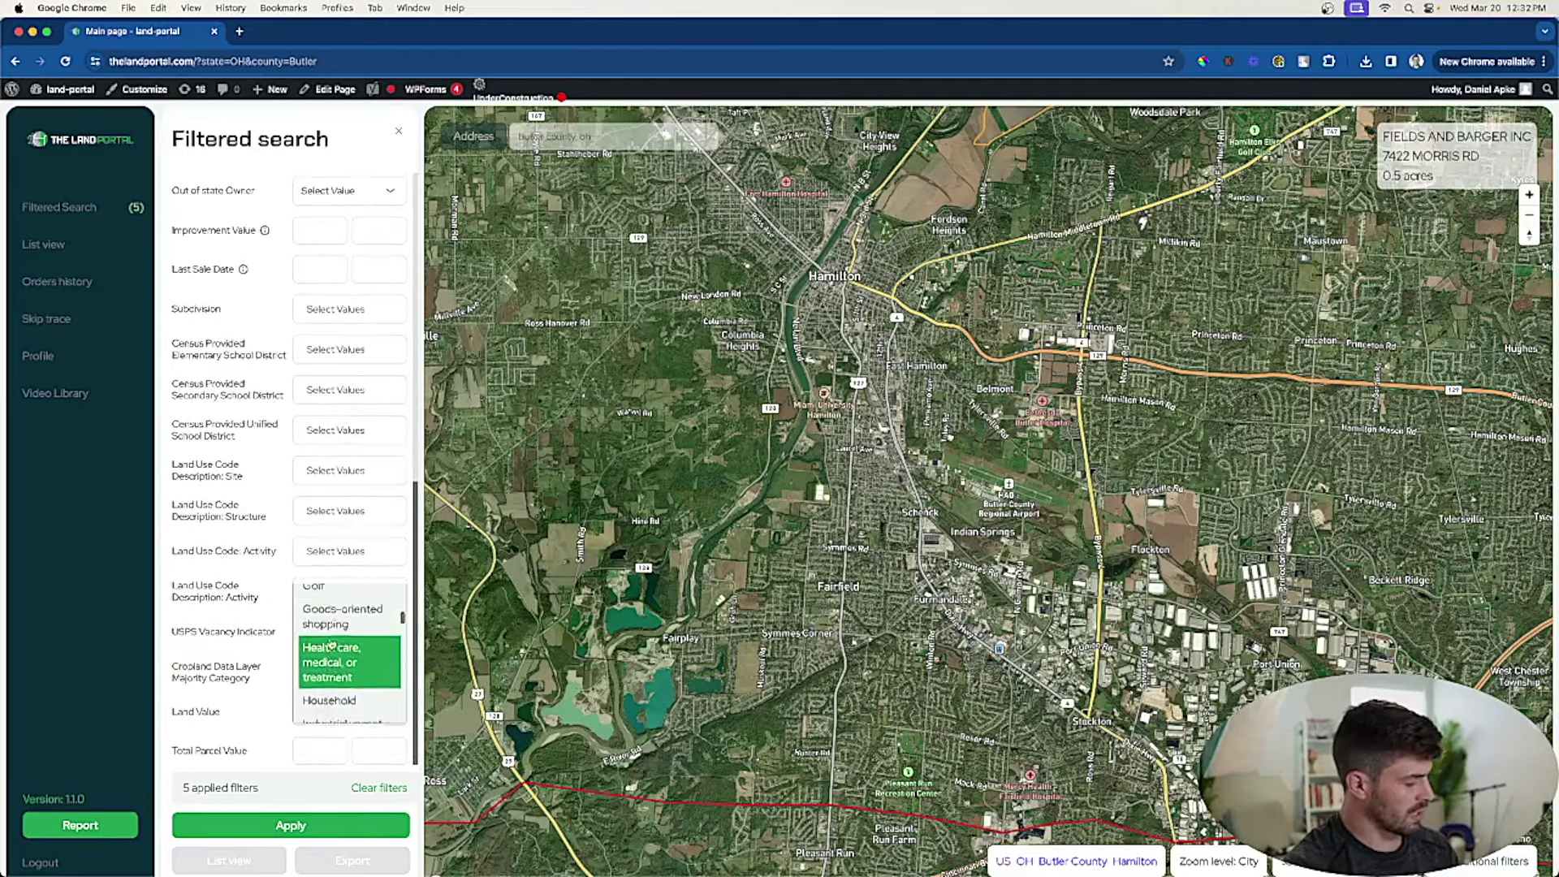
scroll(331, 657, down, 8)
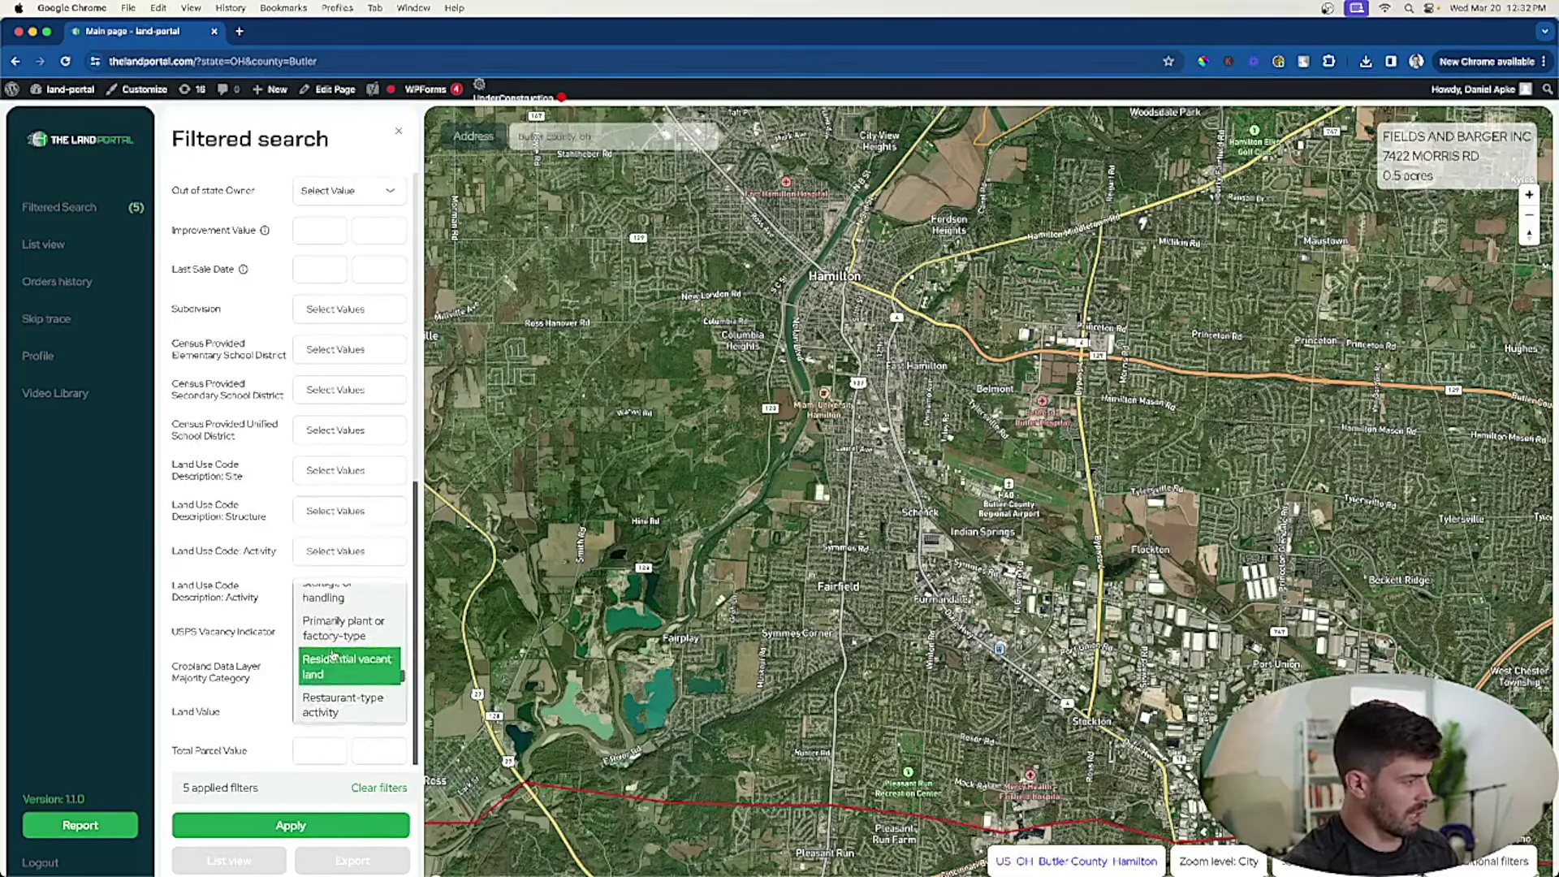
Add restaurant, goods storage, plant/factory and Residential vacant land activity chips
click(332, 631)
click(331, 626)
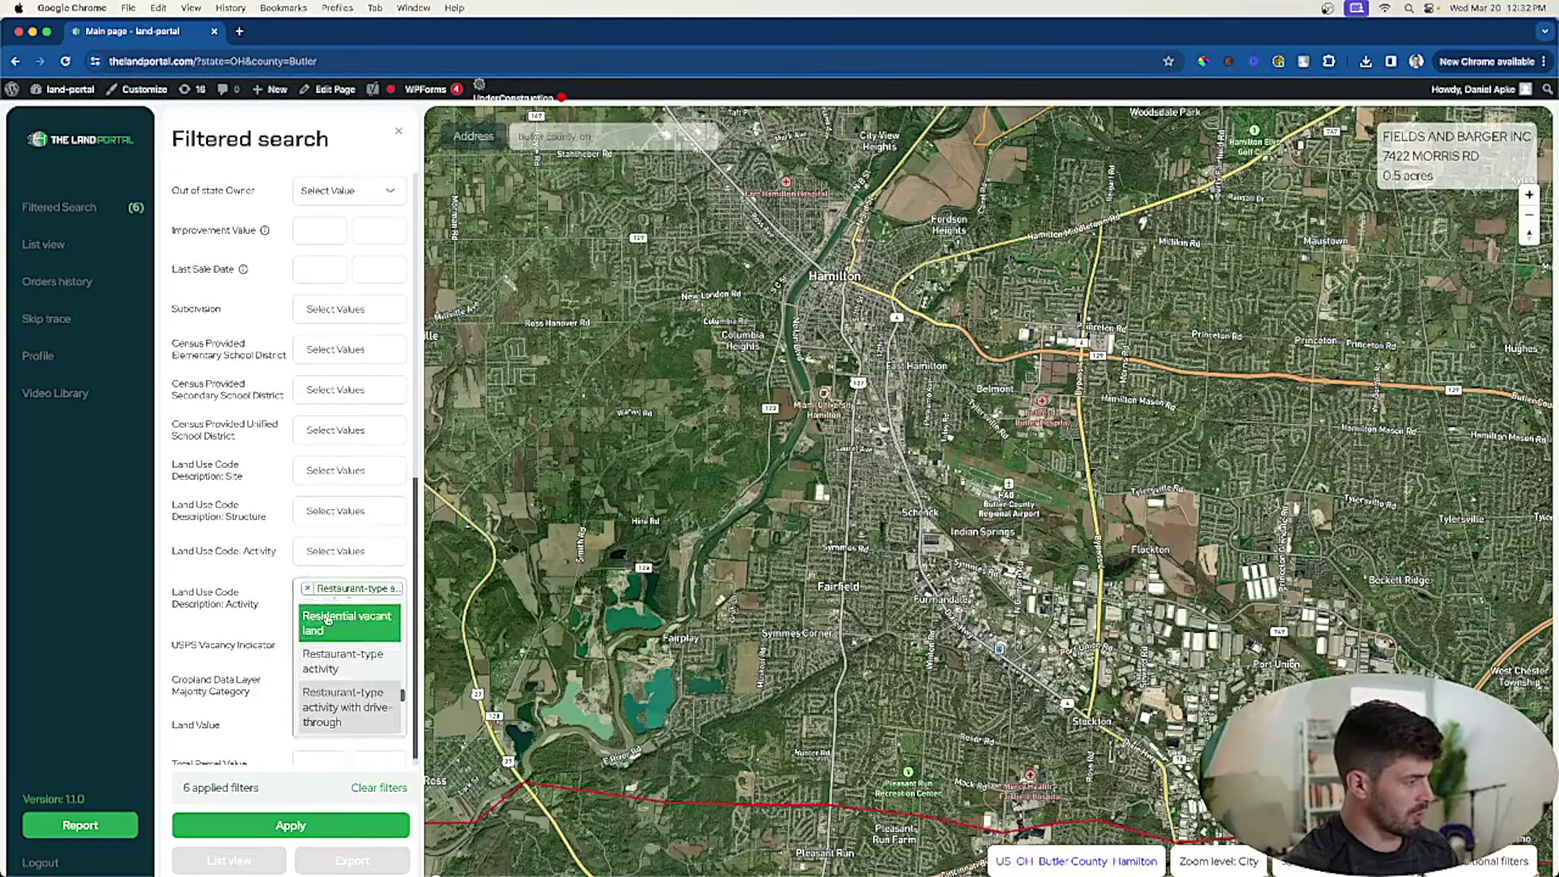
click(331, 626)
click(331, 626)
click(341, 673)
click(345, 682)
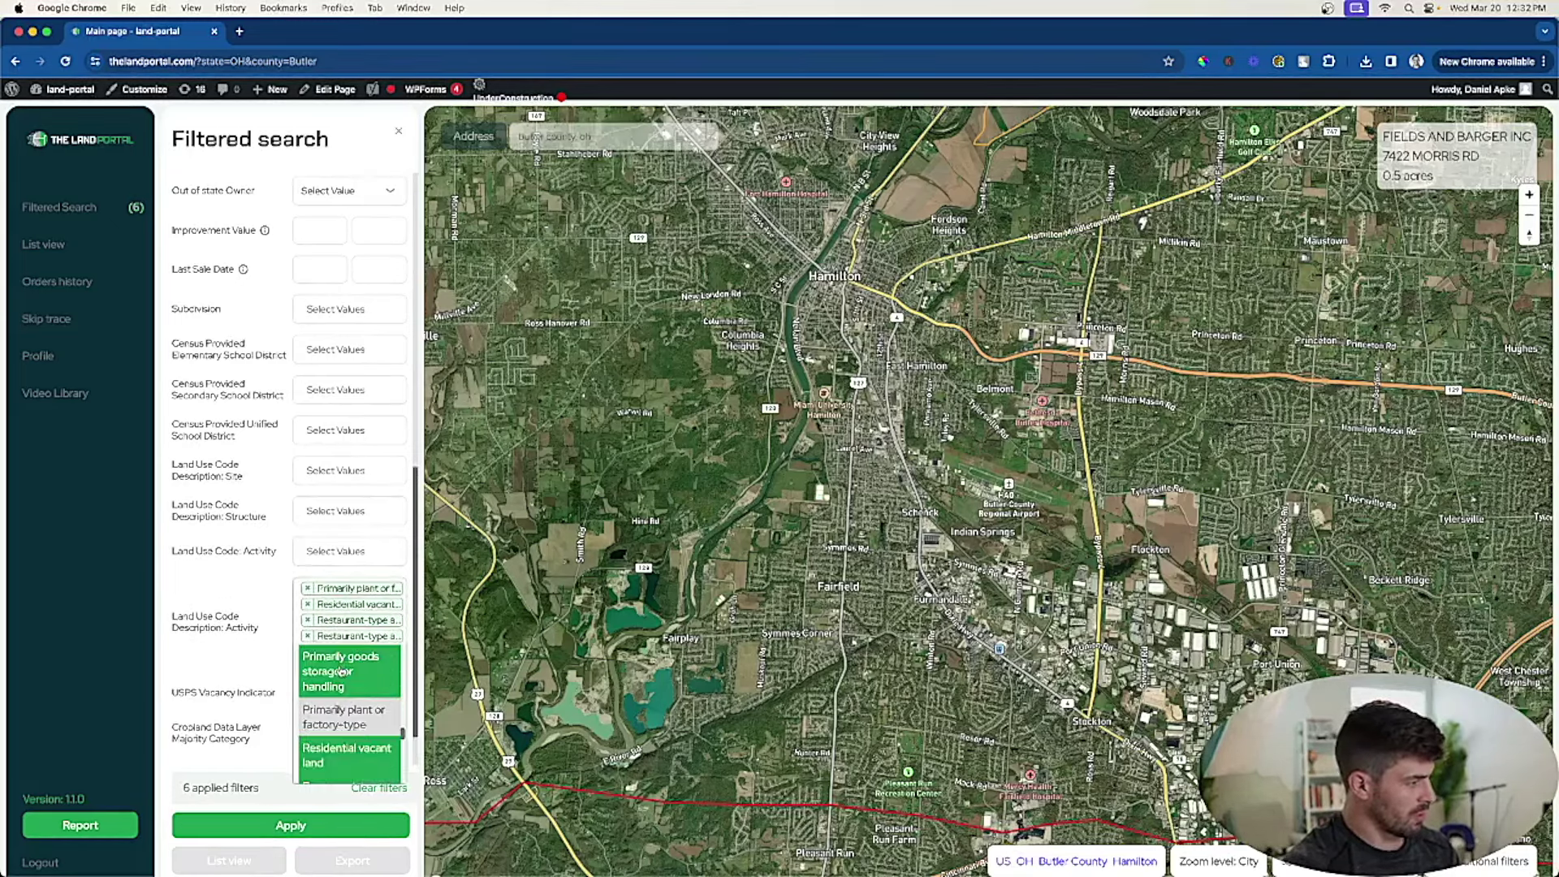
click(349, 691)
click(349, 691)
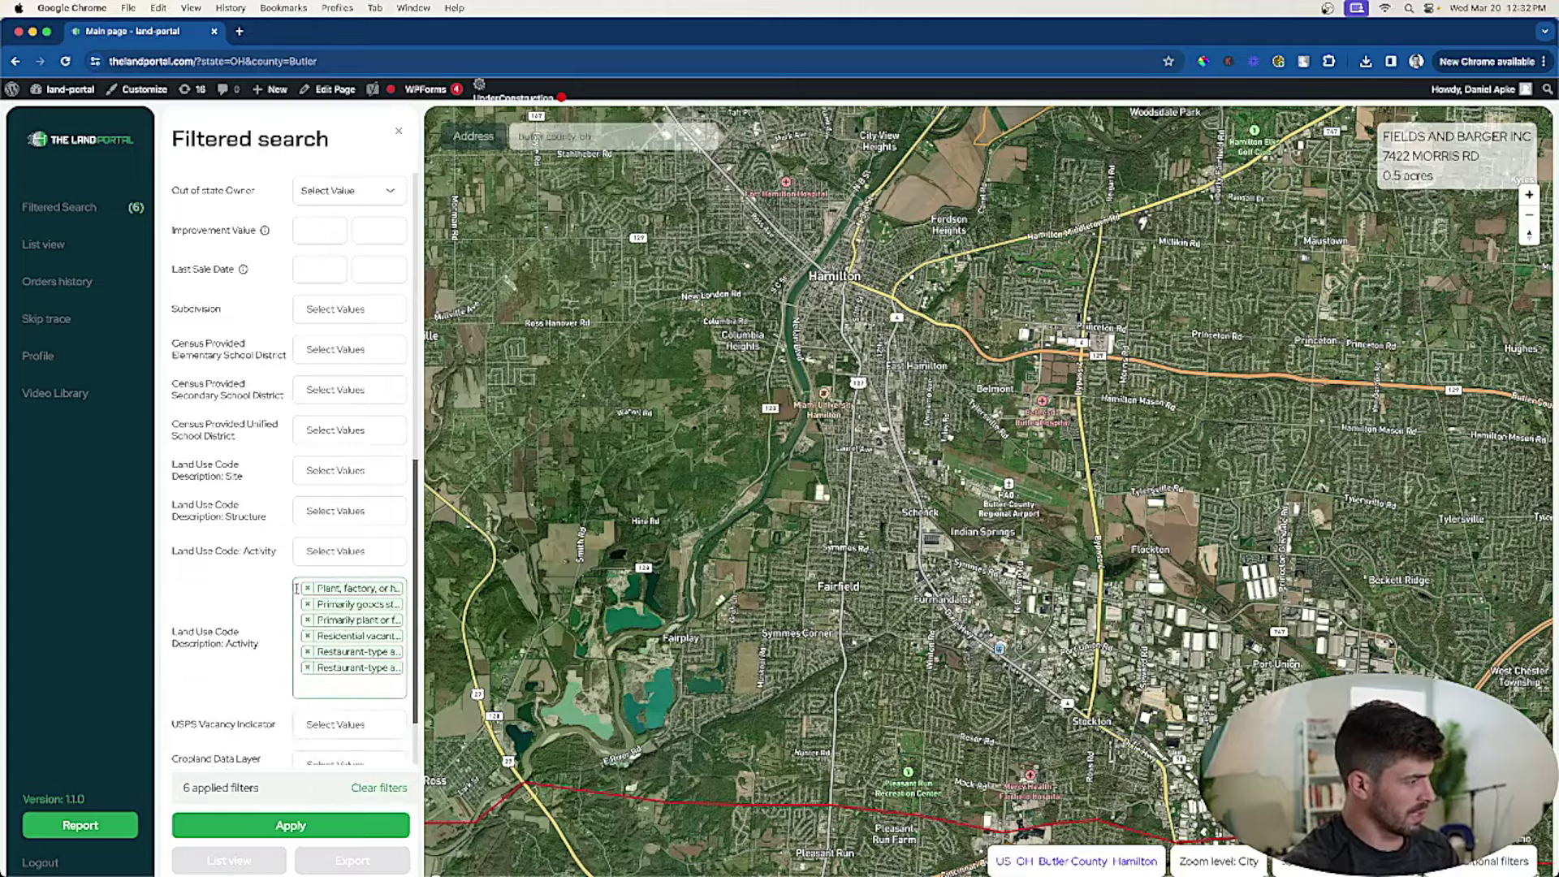
Remove all activity chips and apply the five filters, returning 2483 parcels
click(308, 592)
click(307, 592)
click(308, 592)
click(308, 591)
click(307, 591)
click(308, 591)
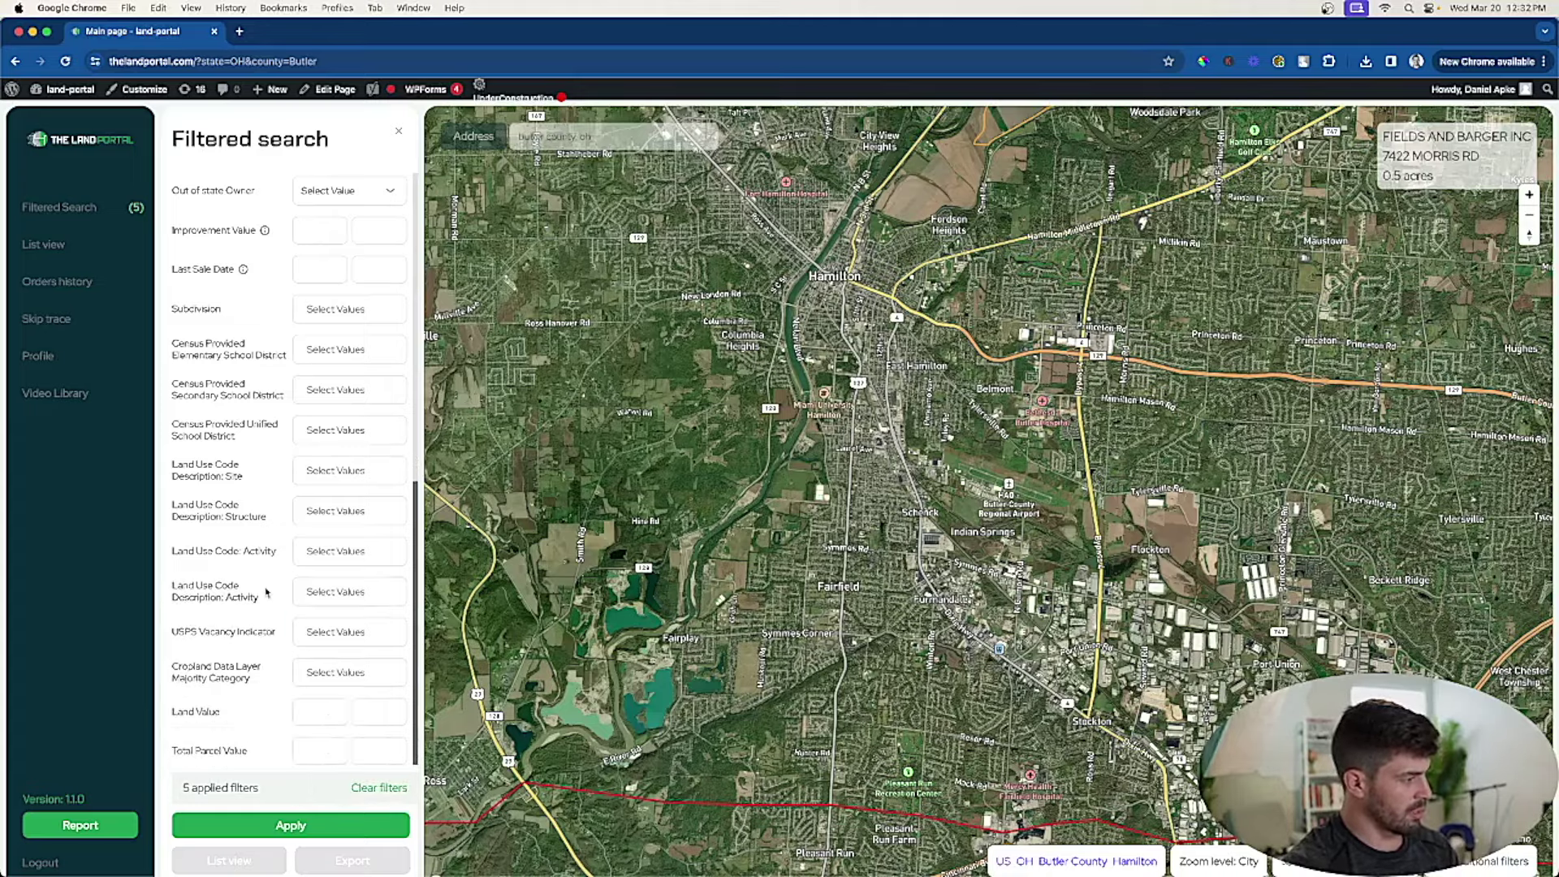
scroll(279, 623, down, 1)
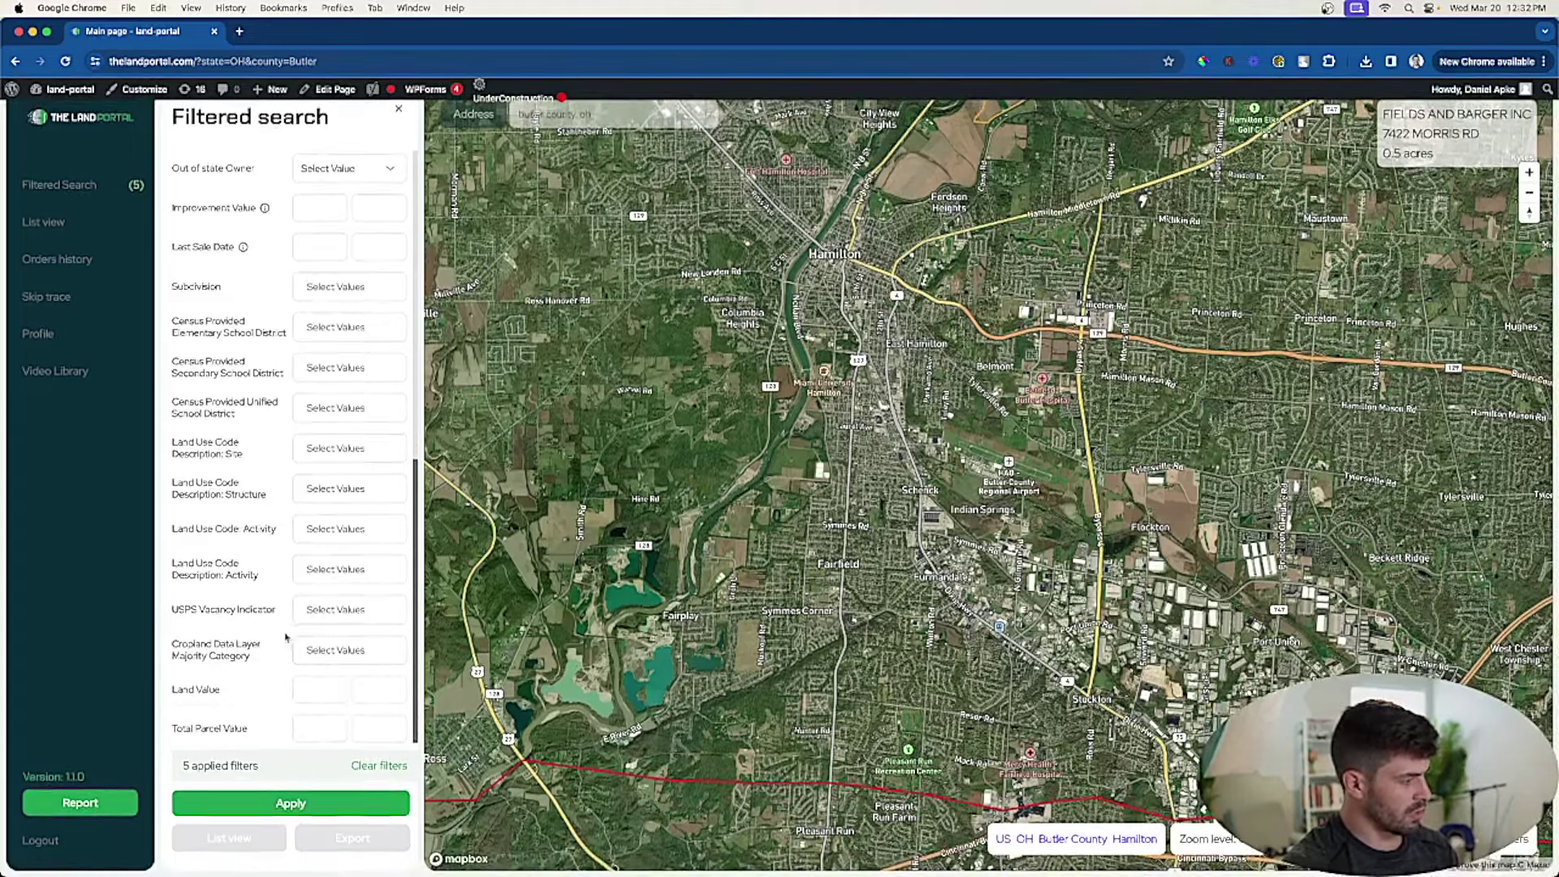
scroll(286, 637, up, 10)
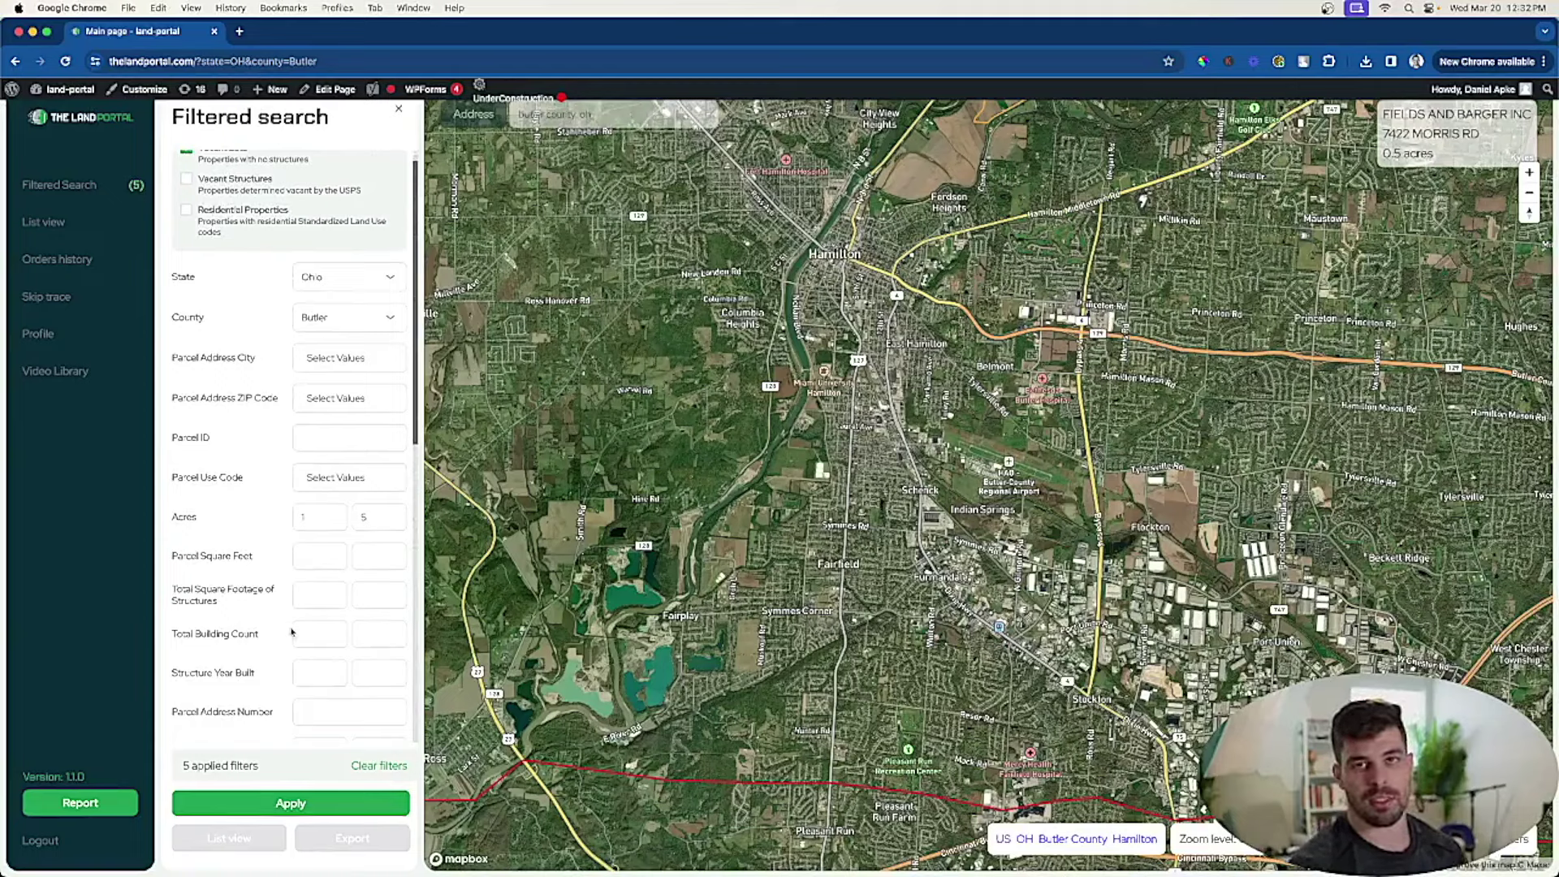
click(293, 806)
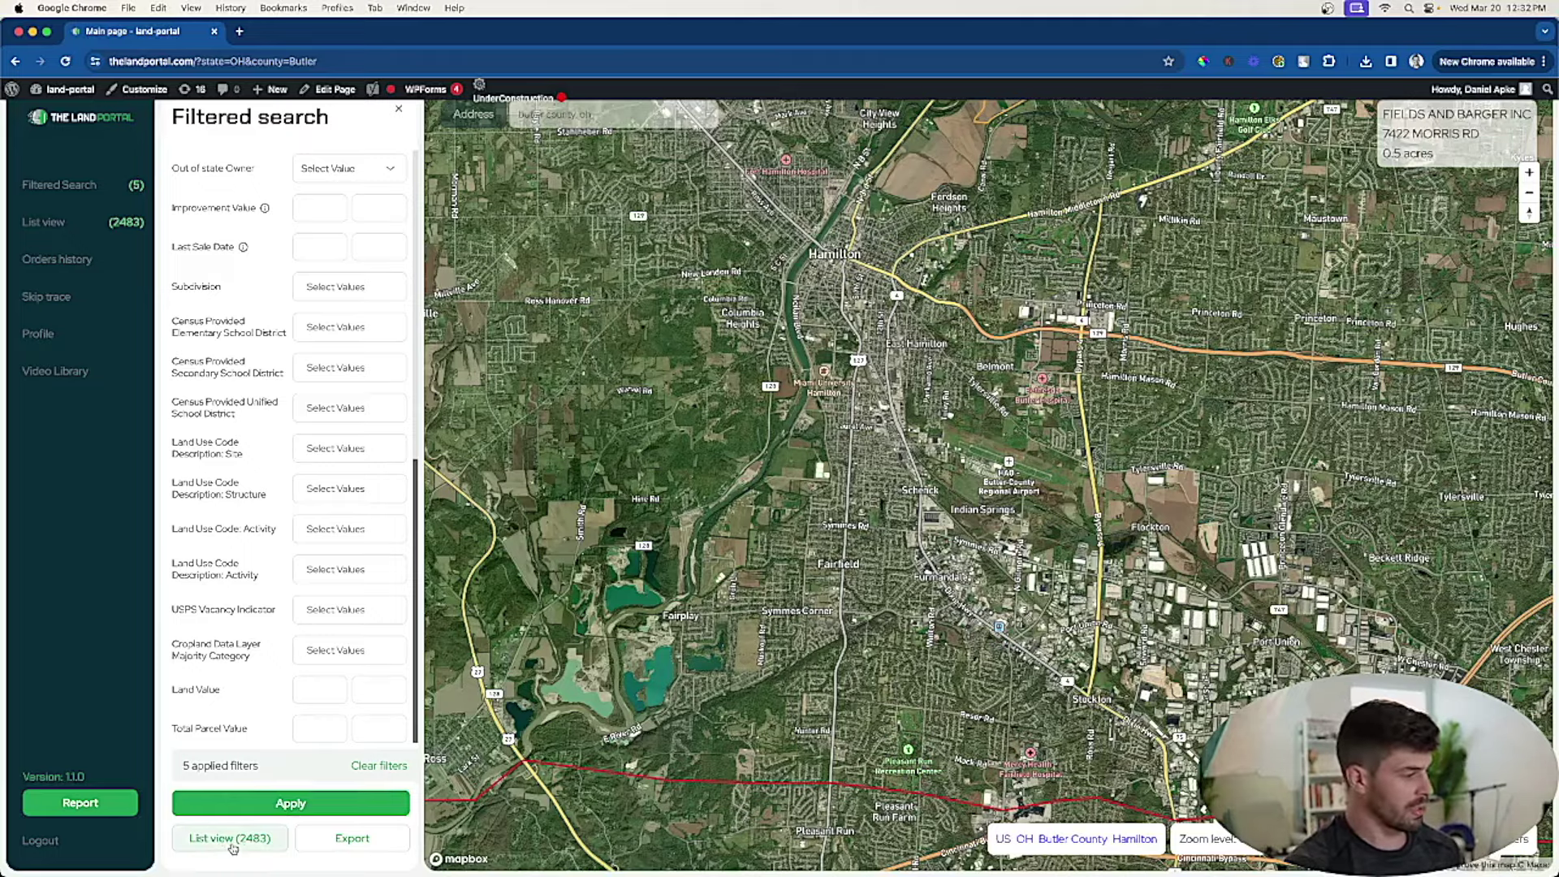
Browse the 2483-parcel list to page 2, show them on the map, and edit minimum acreage to 2
click(231, 839)
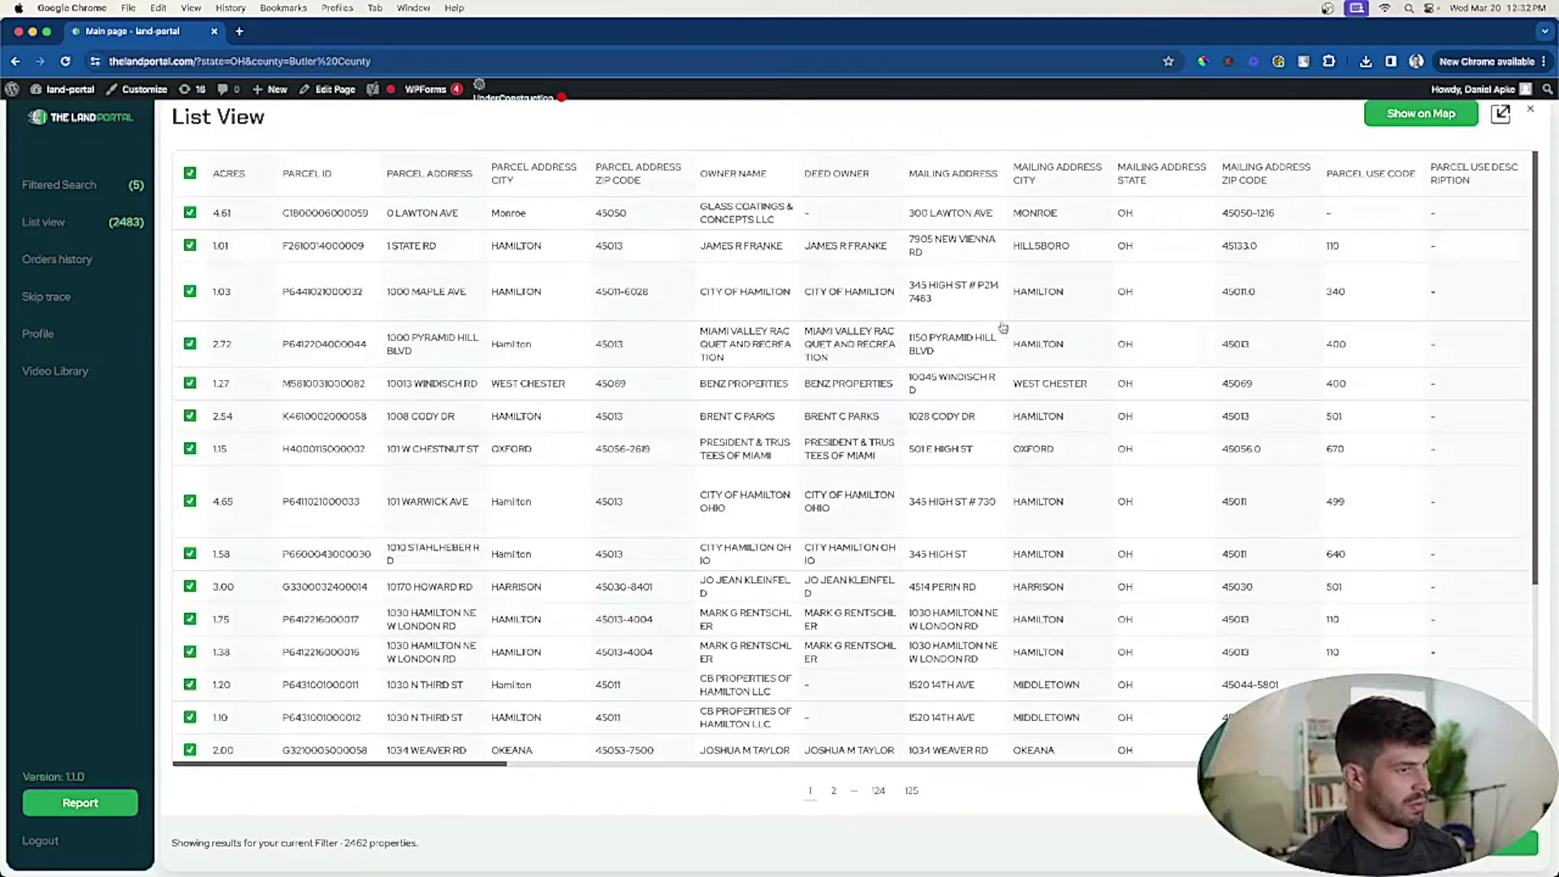
scroll(1412, 666, down, 3)
click(833, 790)
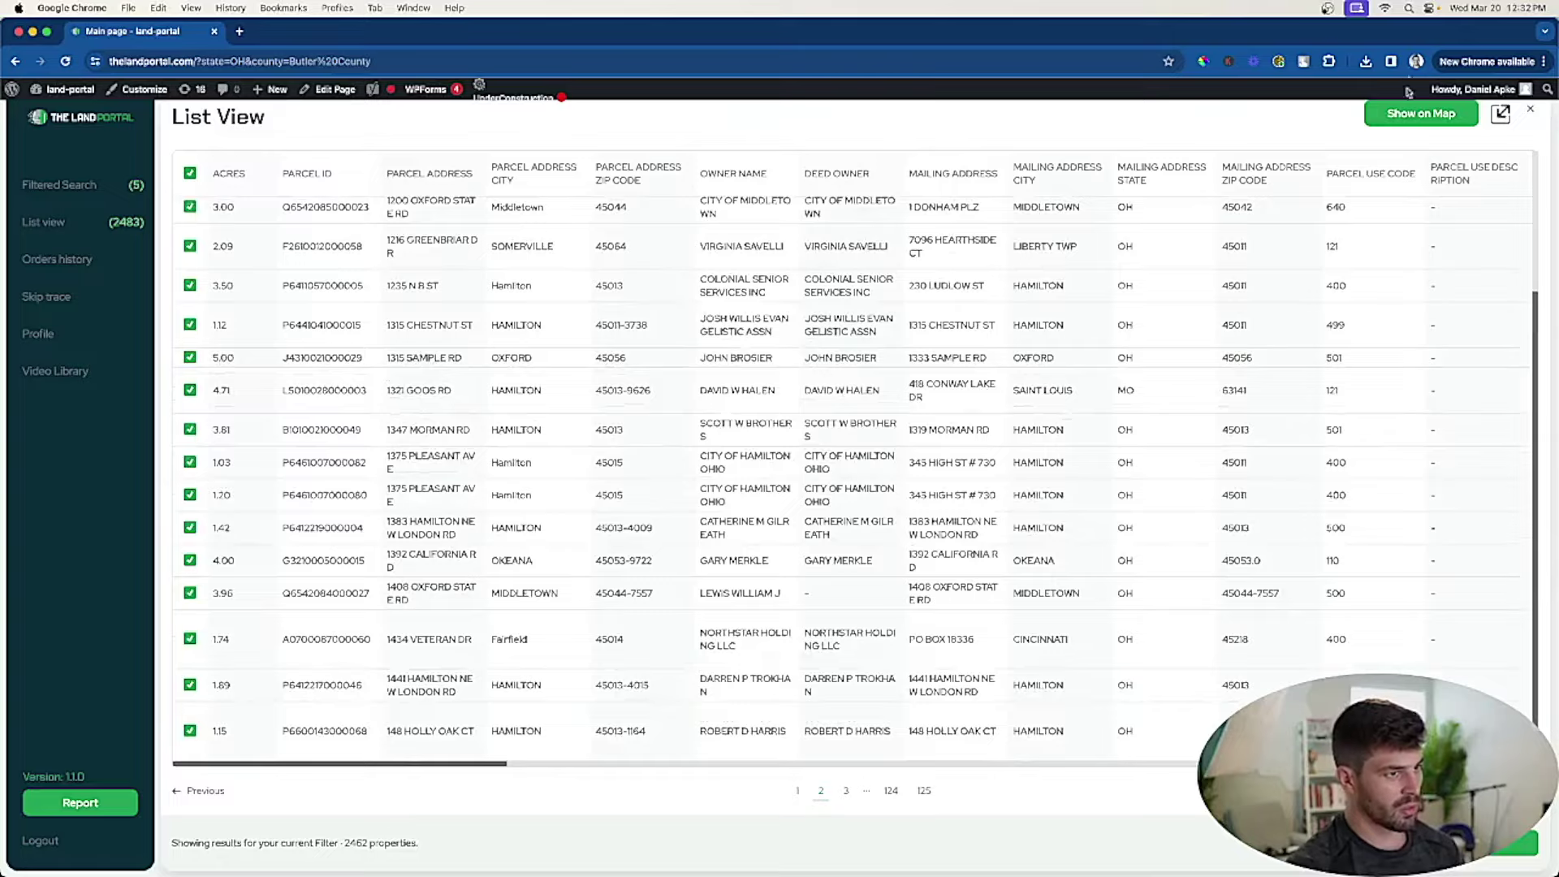
click(1389, 115)
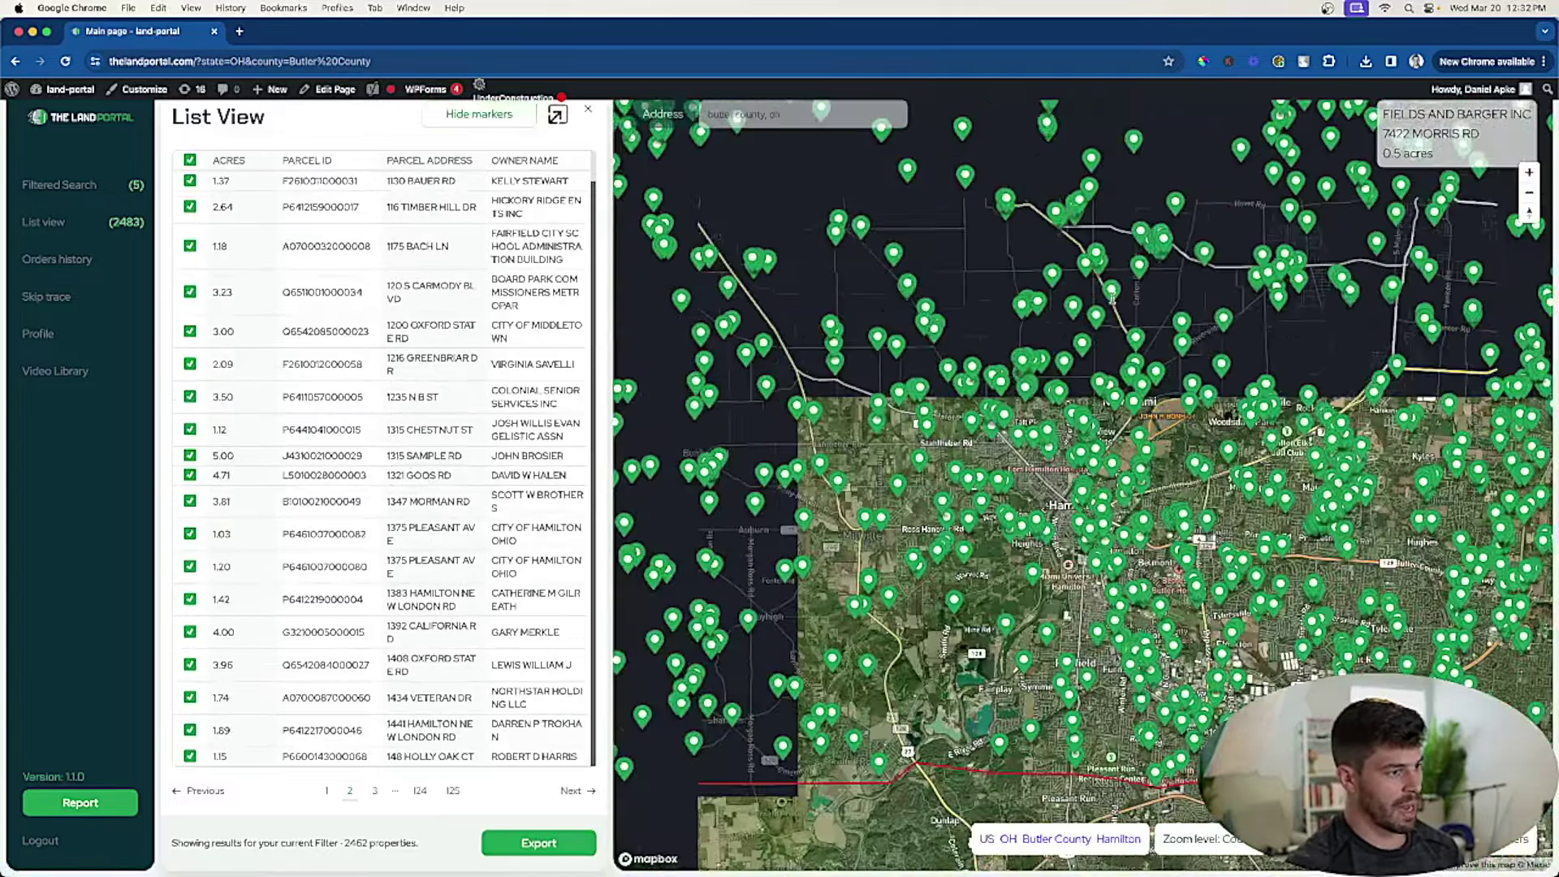
click(59, 184)
click(319, 471)
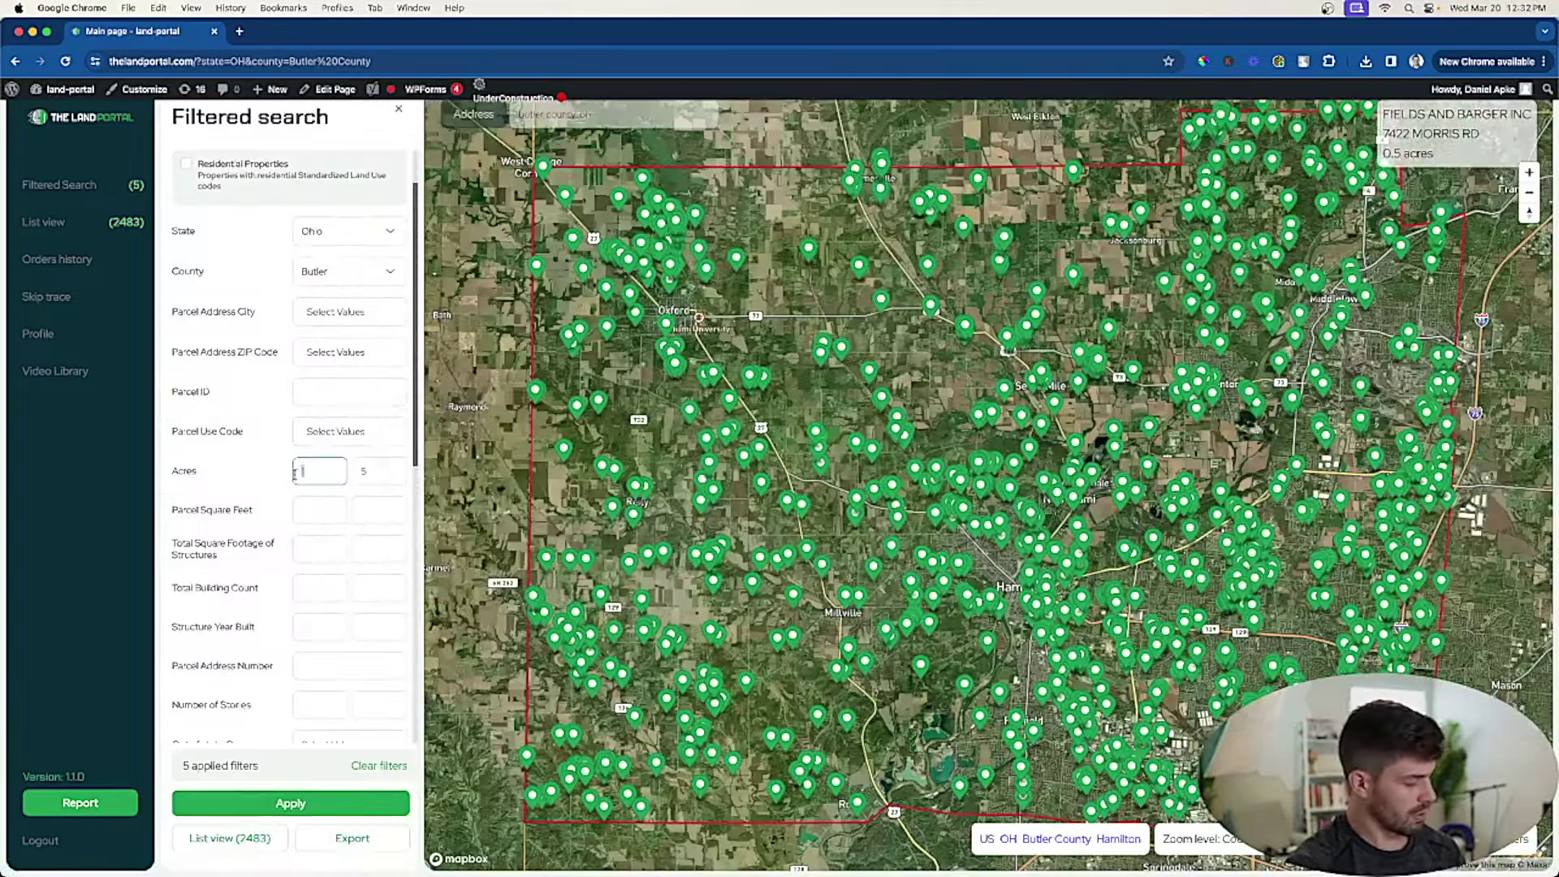
Apply the 2–5 acre range, narrowing the results to 1285 properties
click(345, 797)
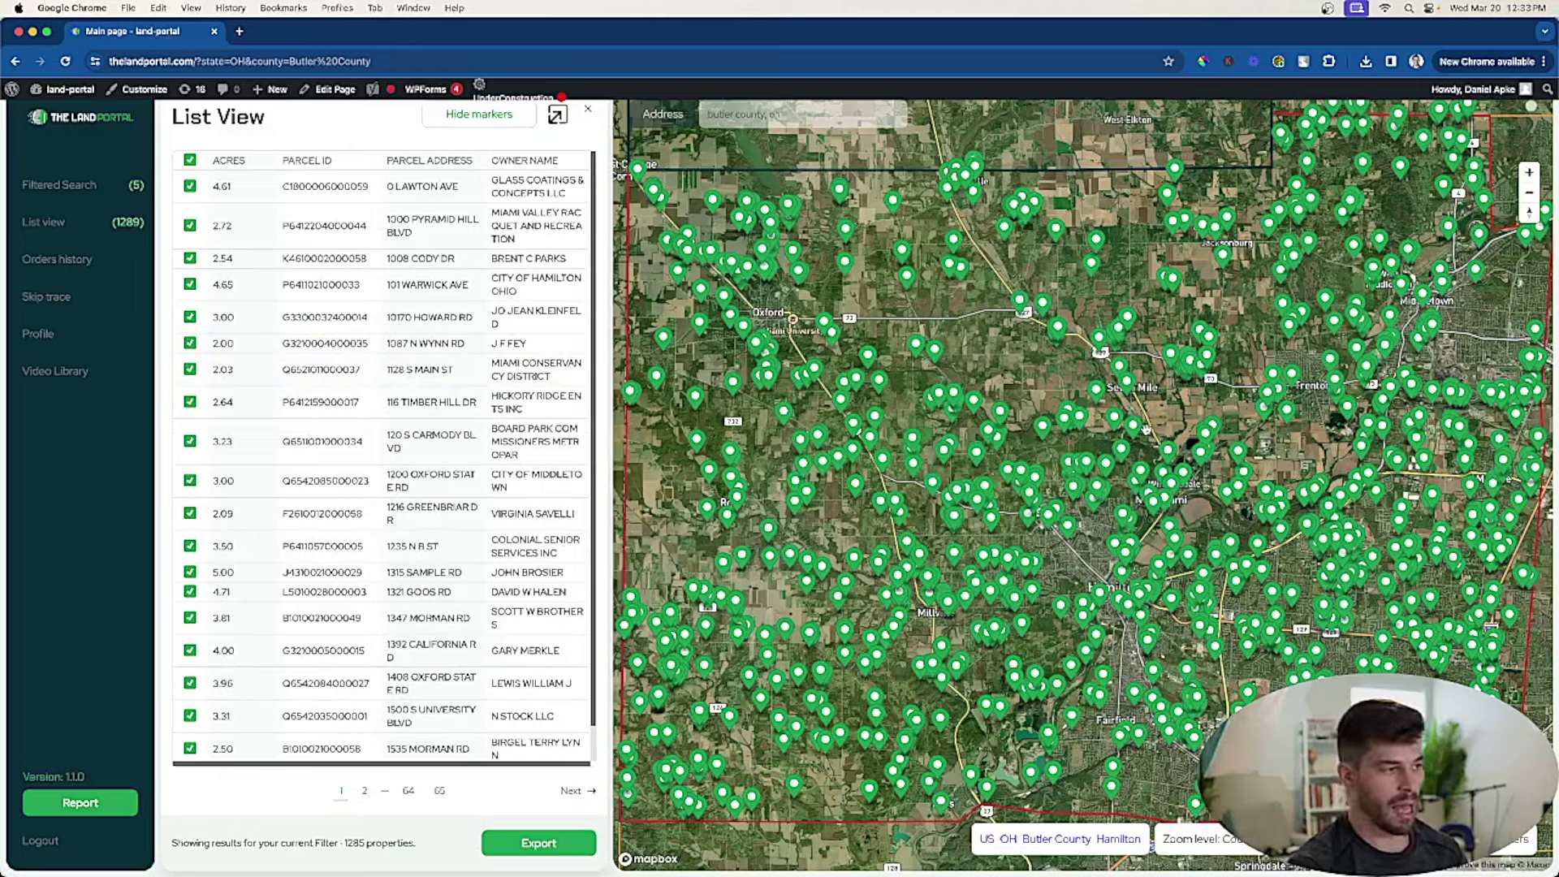
mouse_move(949, 453)
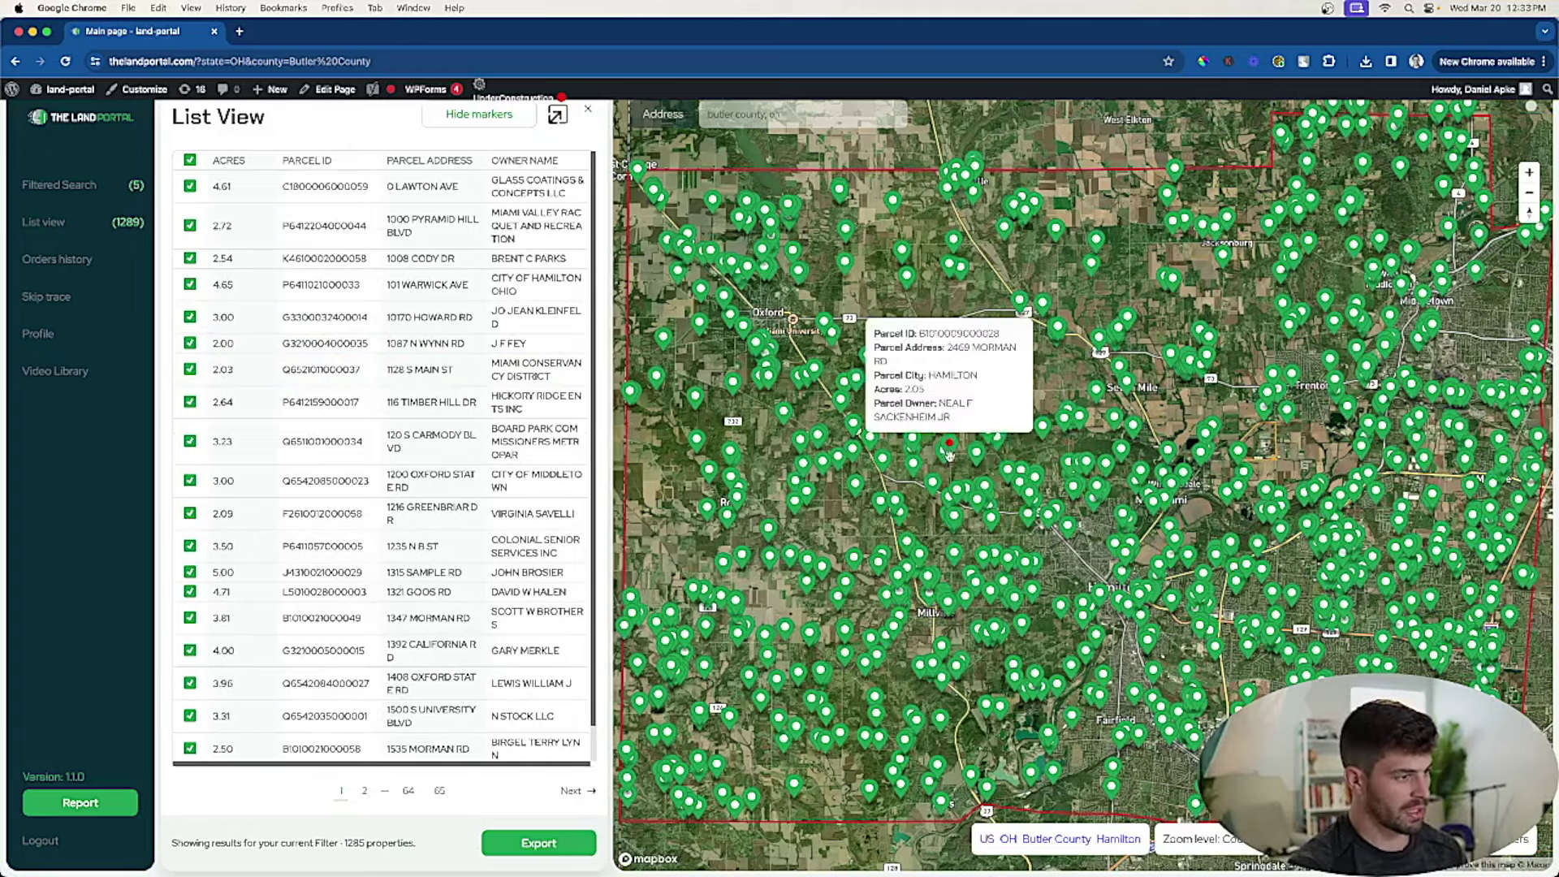
mouse_move(951, 508)
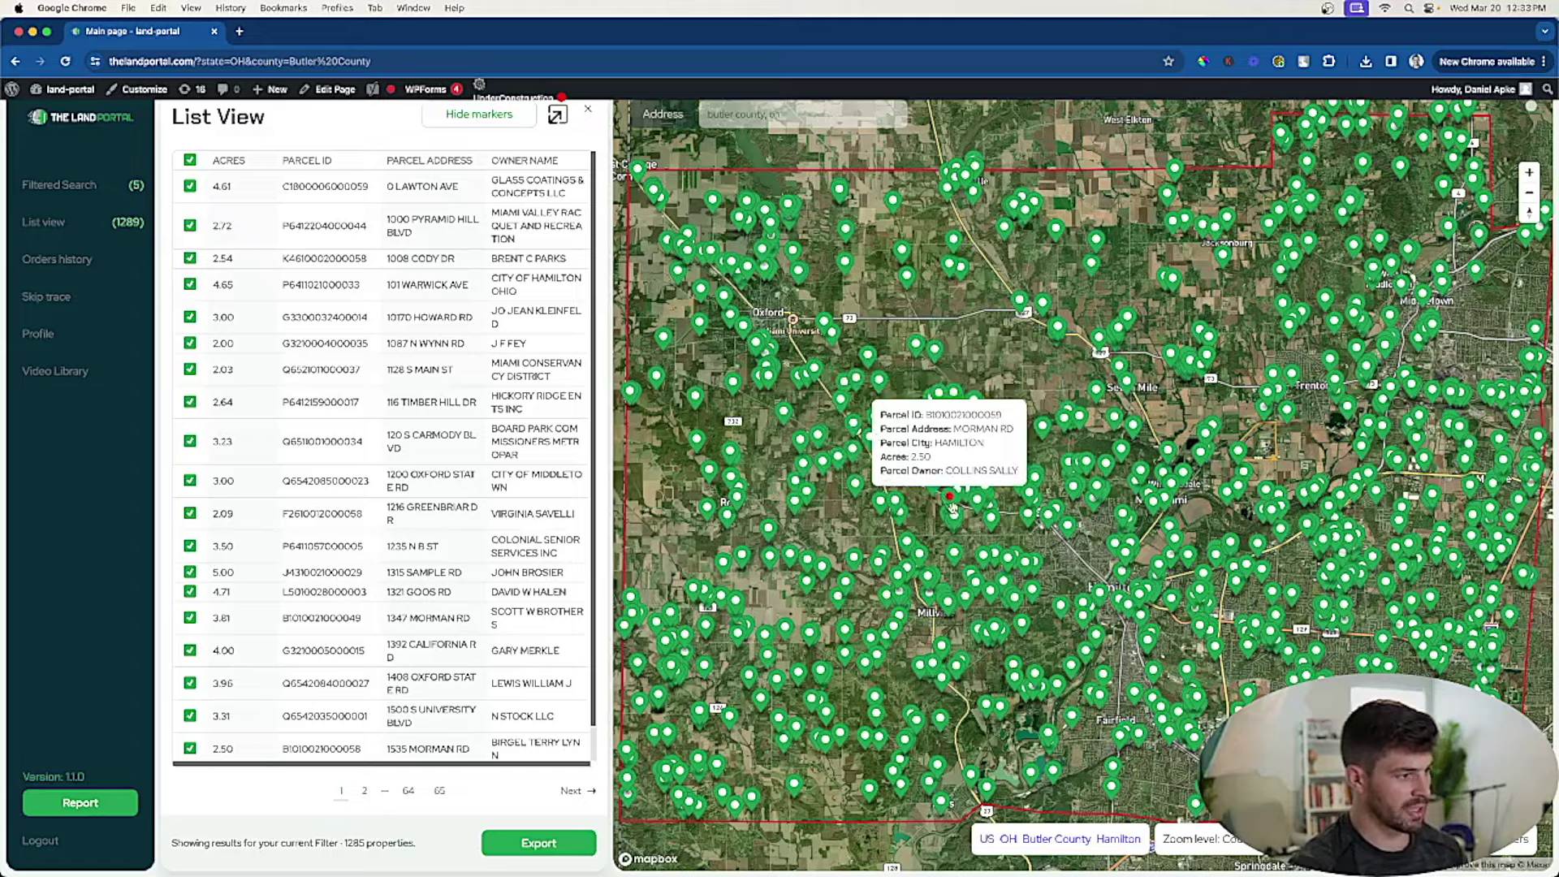
mouse_move(1053, 421)
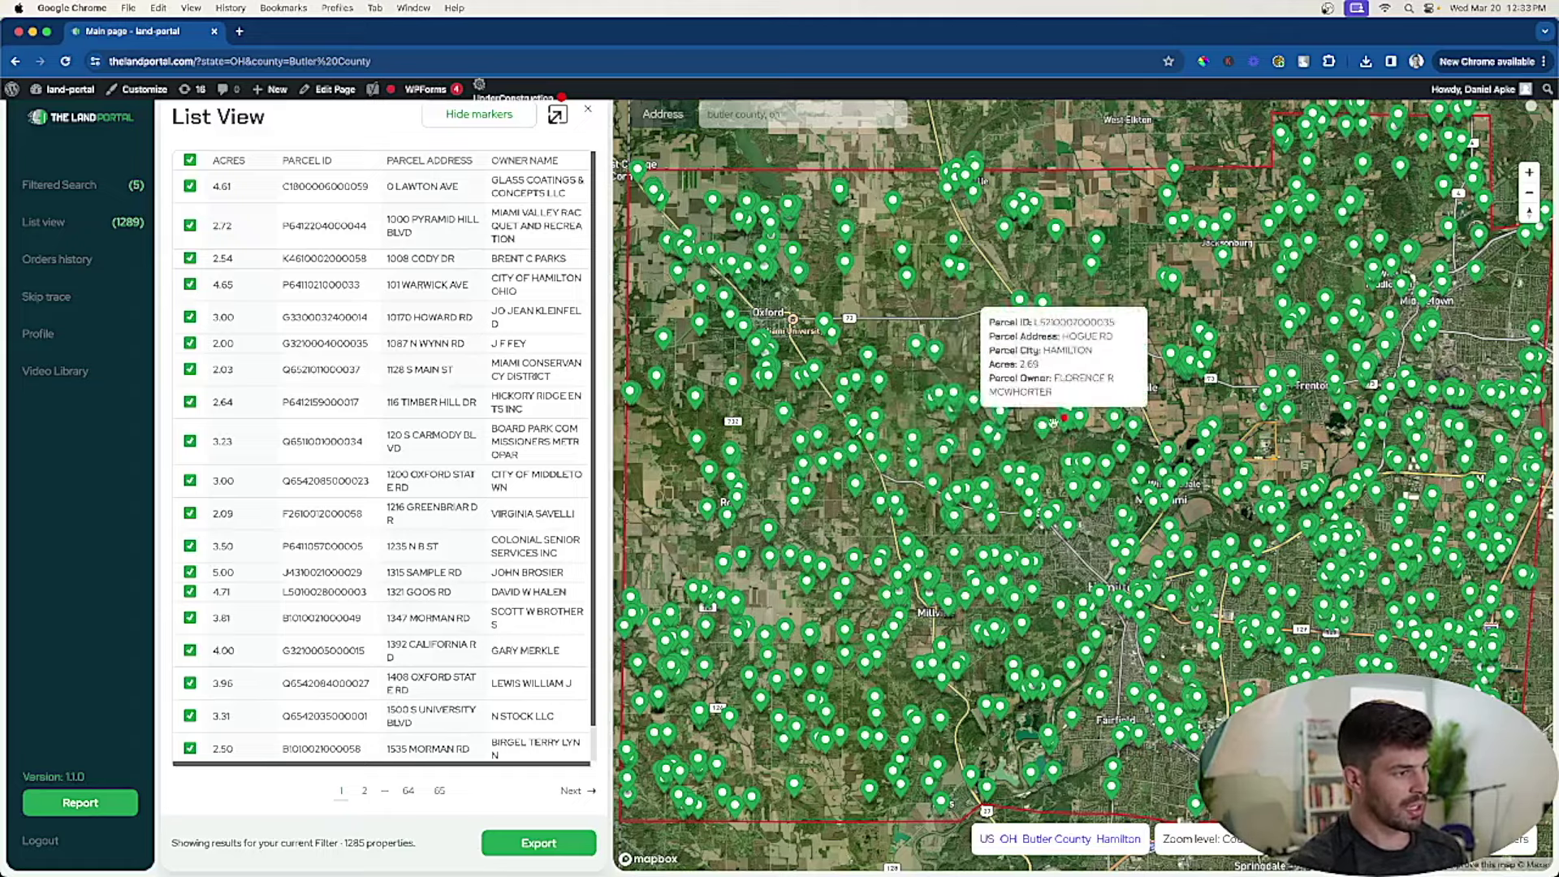
Zoom into a map marker and open the 2.05-acre parcel's property overview
scroll(969, 447, up, 3)
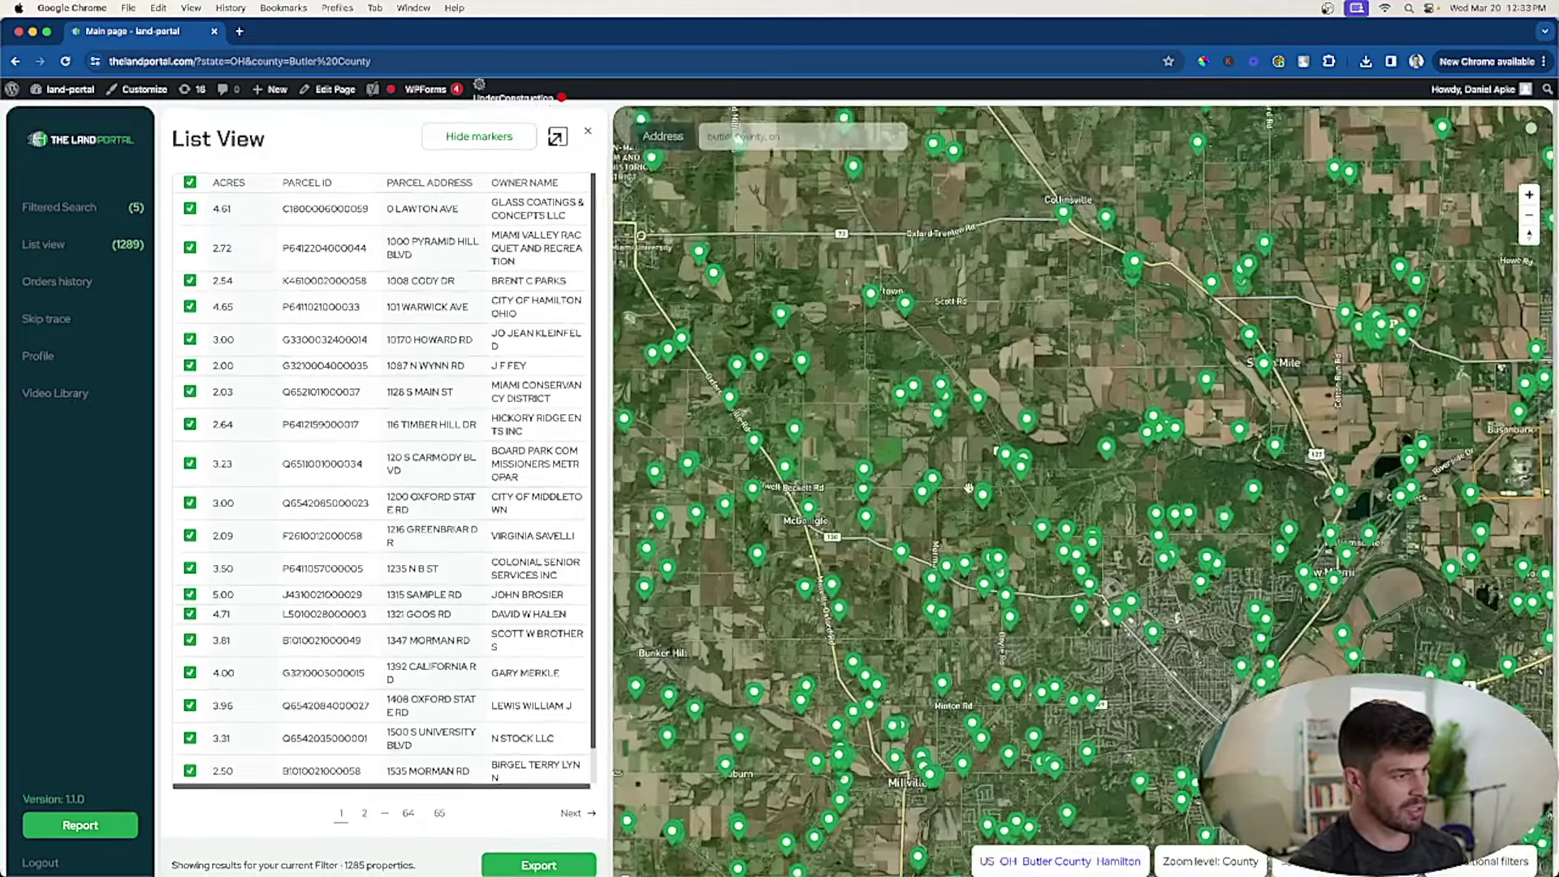
scroll(969, 488, up, 4)
scroll(956, 516, up, 2)
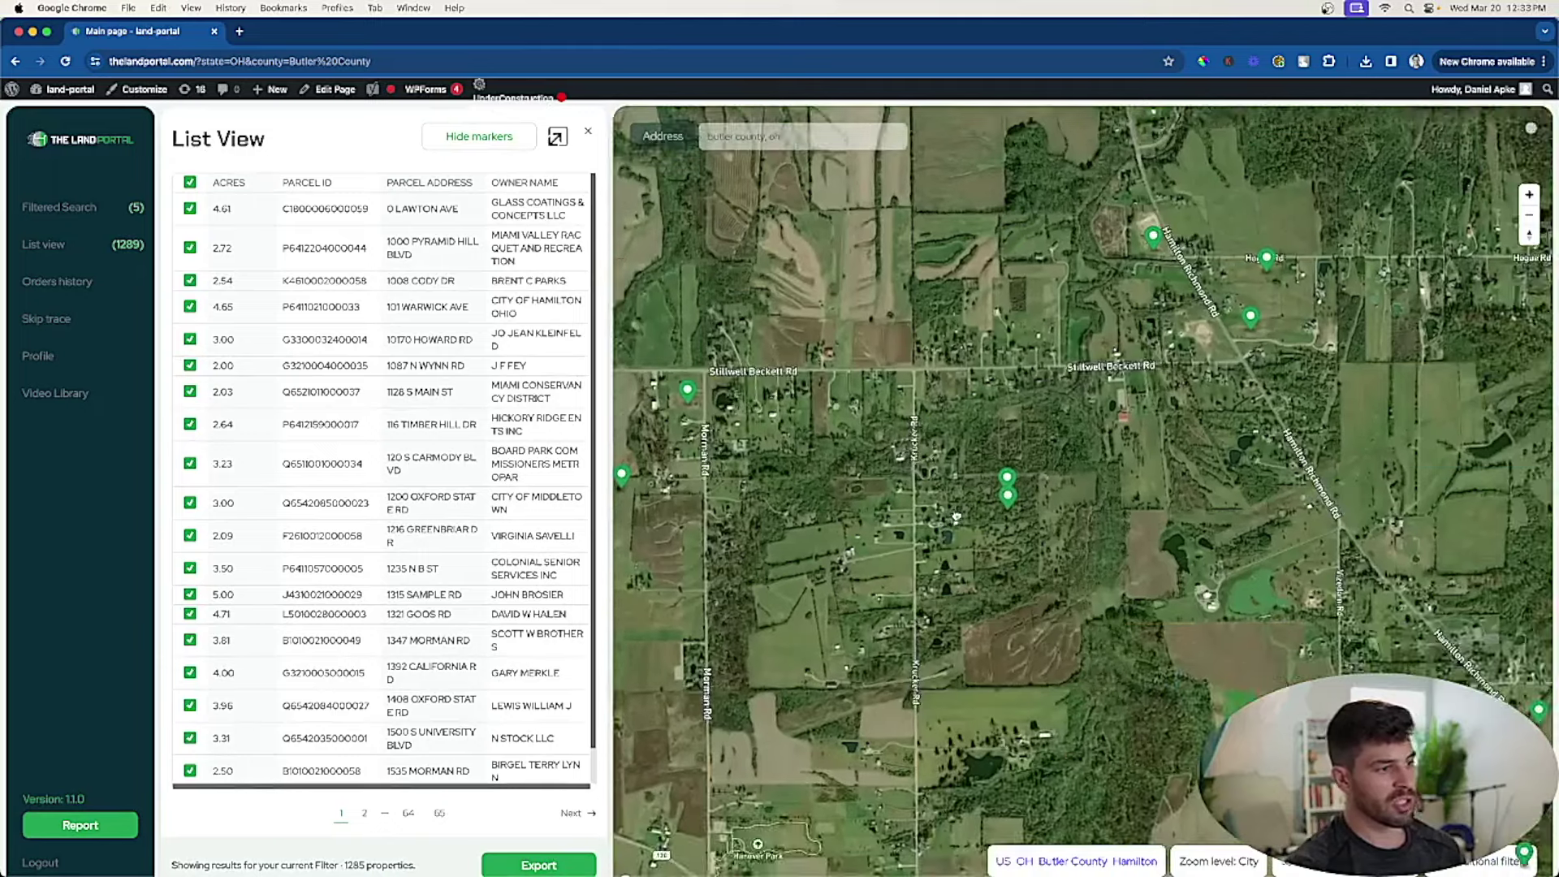
scroll(956, 517, up, 2)
scroll(959, 513, up, 3)
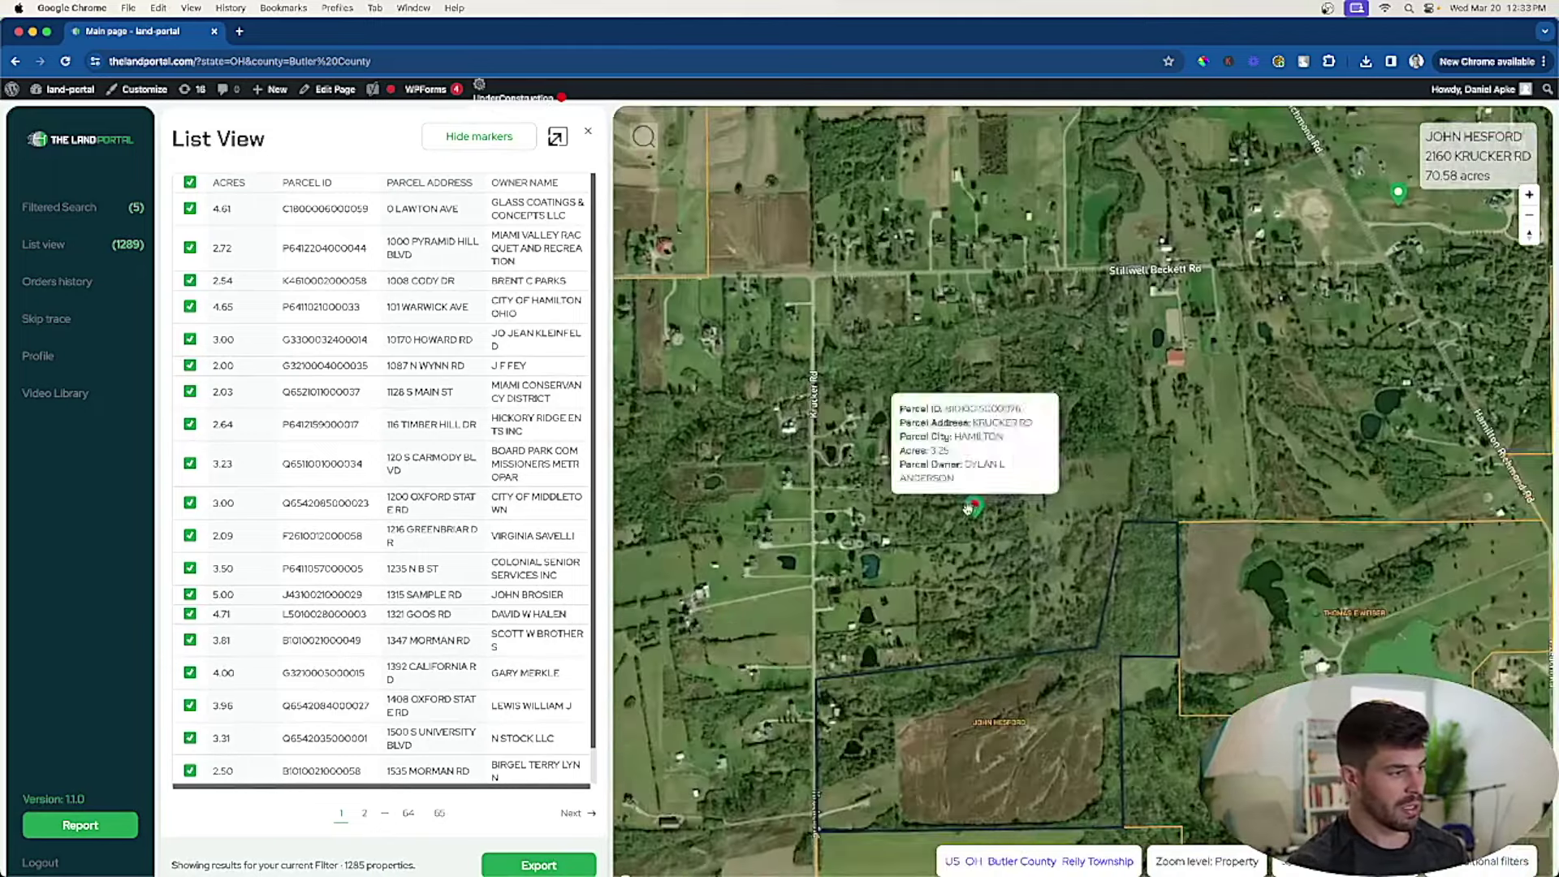
scroll(967, 509, up, 3)
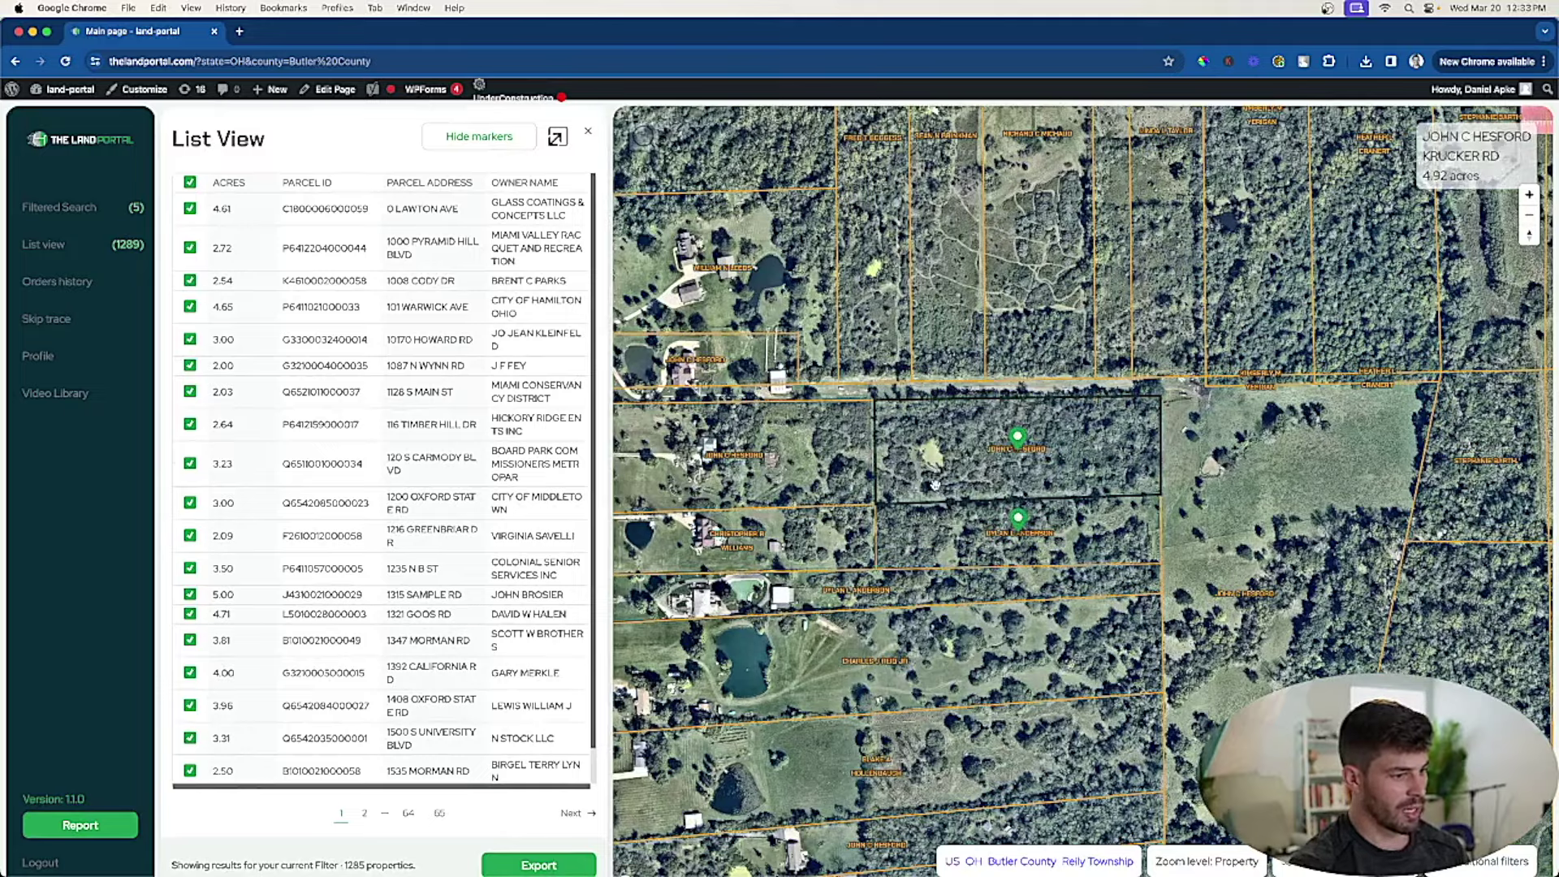
scroll(935, 485, down, 3)
scroll(1027, 412, up, 4)
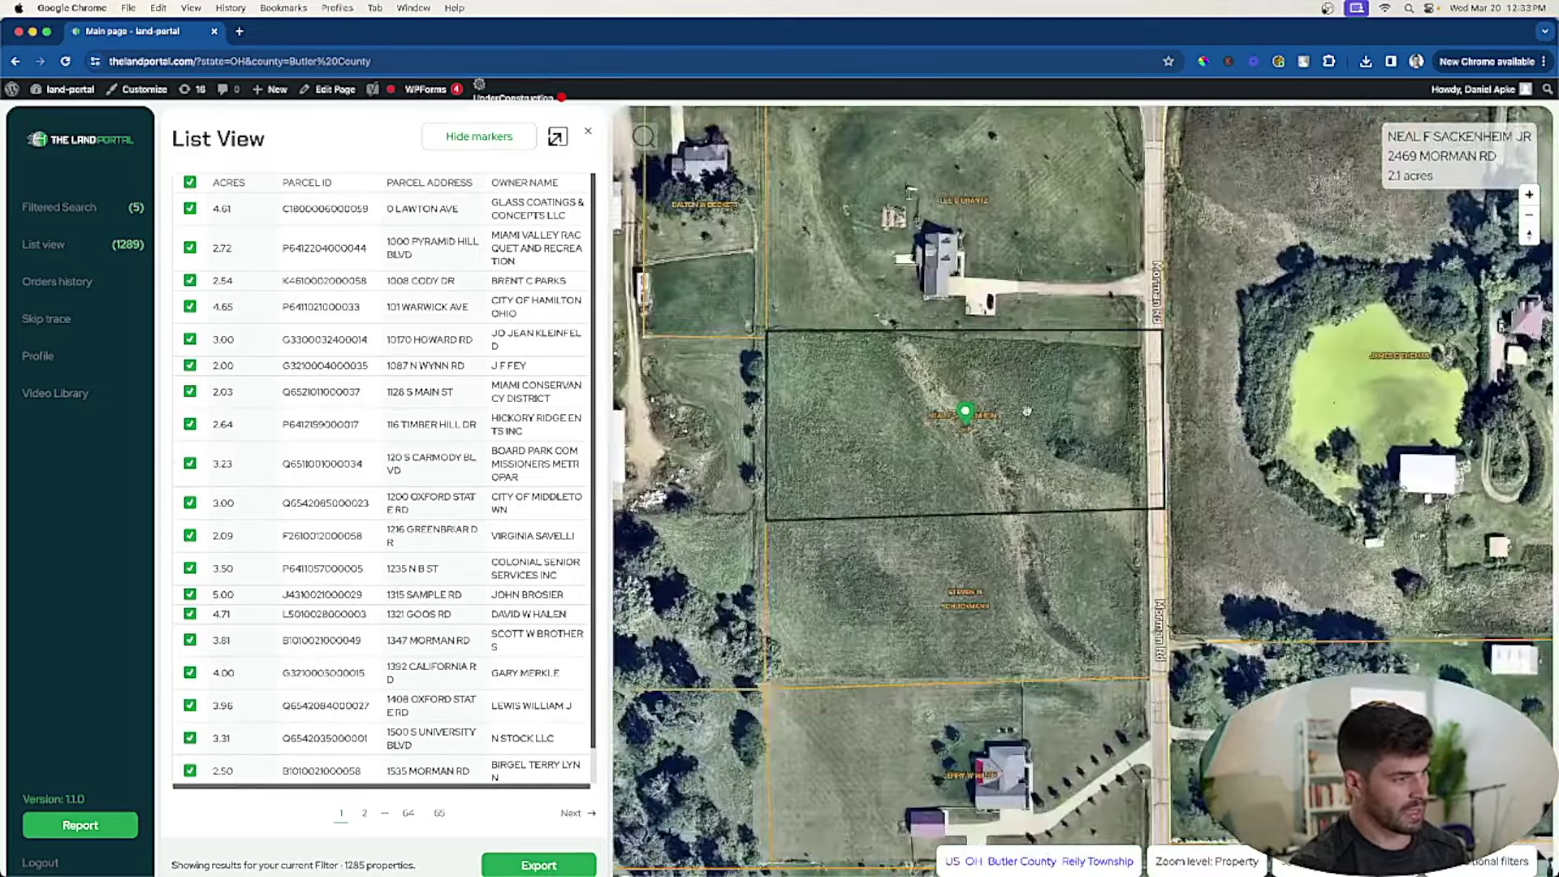
click(1019, 415)
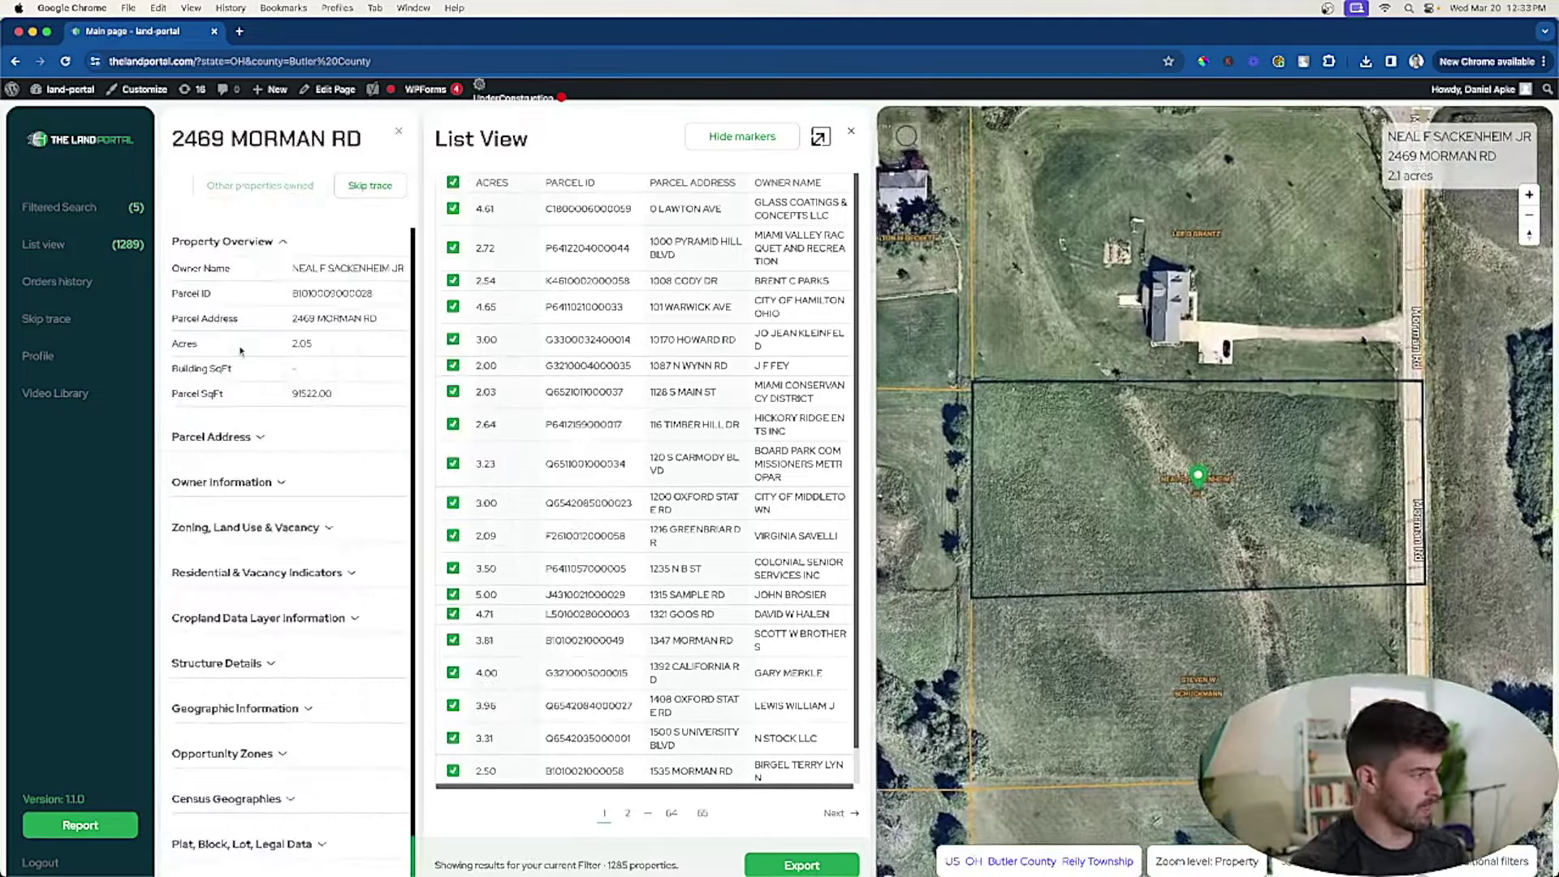
Expand the parcel's address, zoning/land use/vacancy, and cropland data sections
click(260, 438)
scroll(262, 479, down, 2)
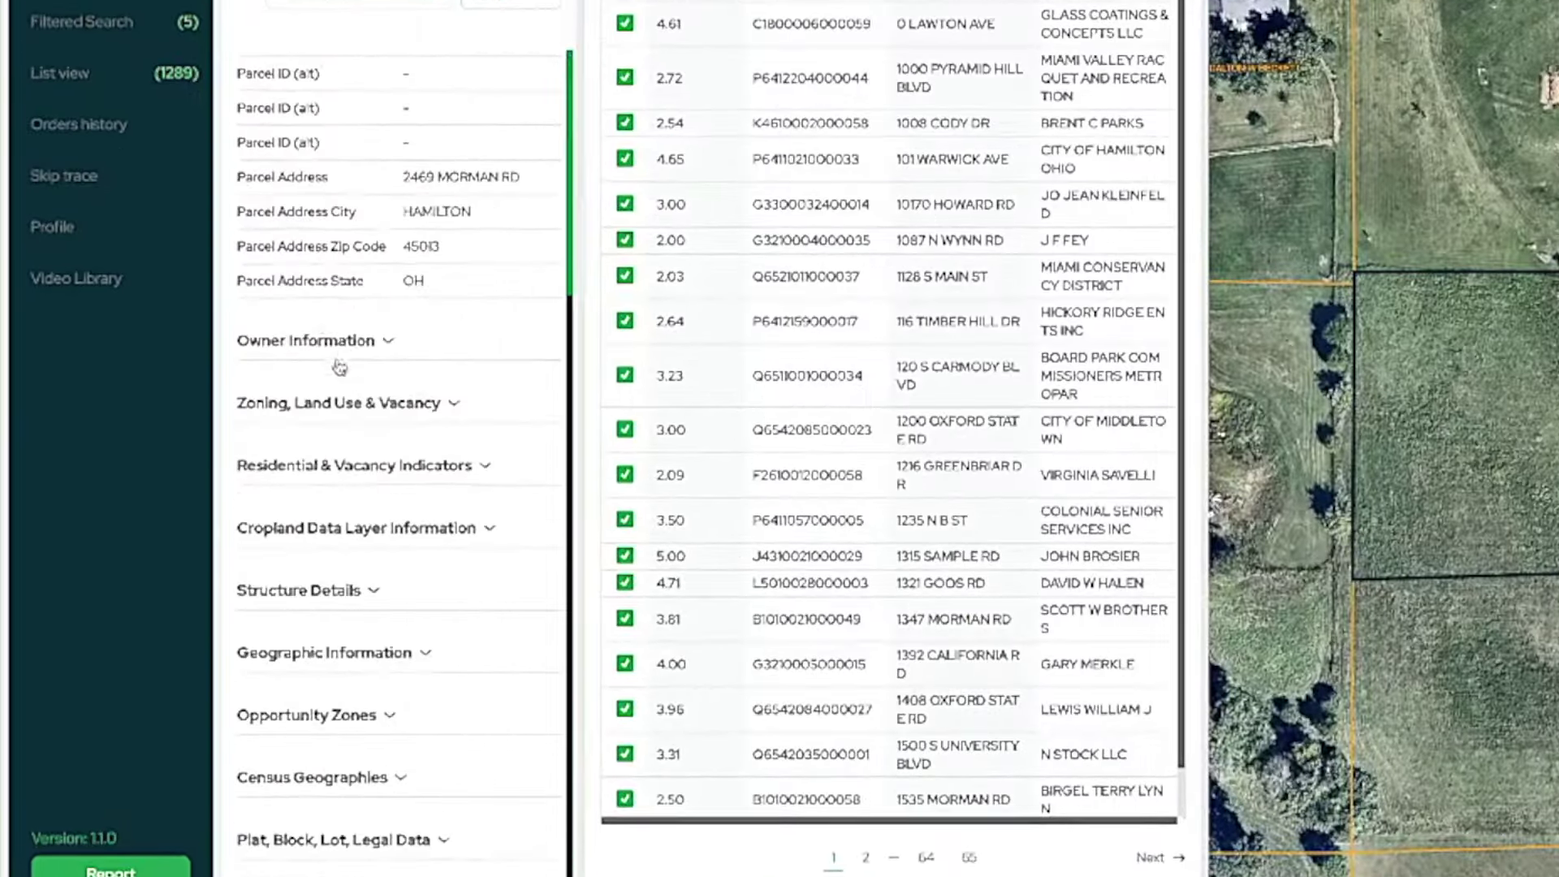
click(360, 406)
scroll(411, 417, down, 2)
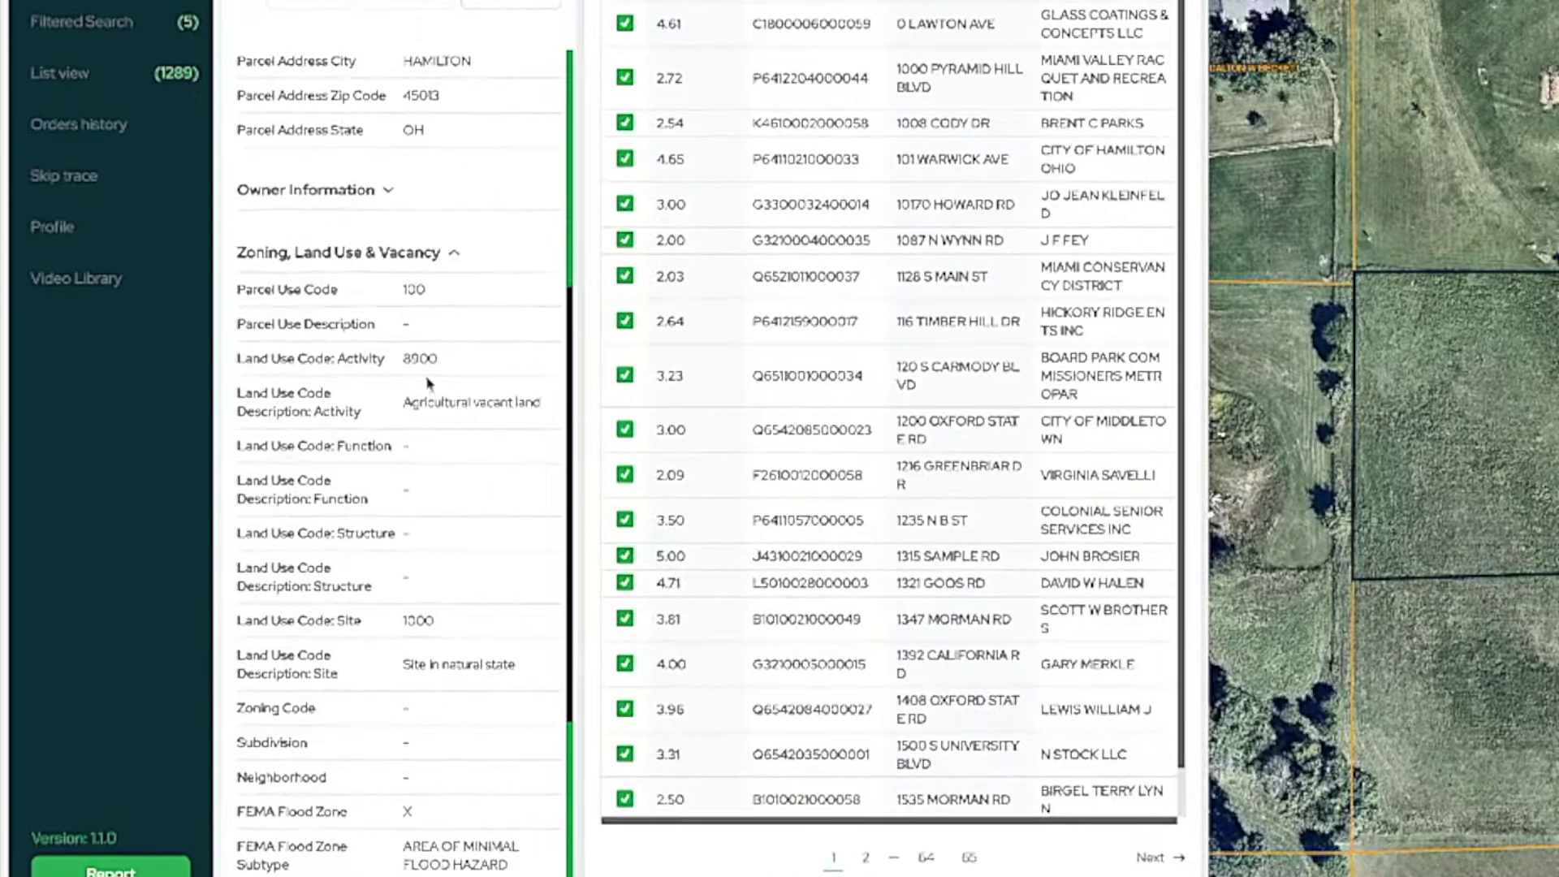
scroll(439, 435, down, 5)
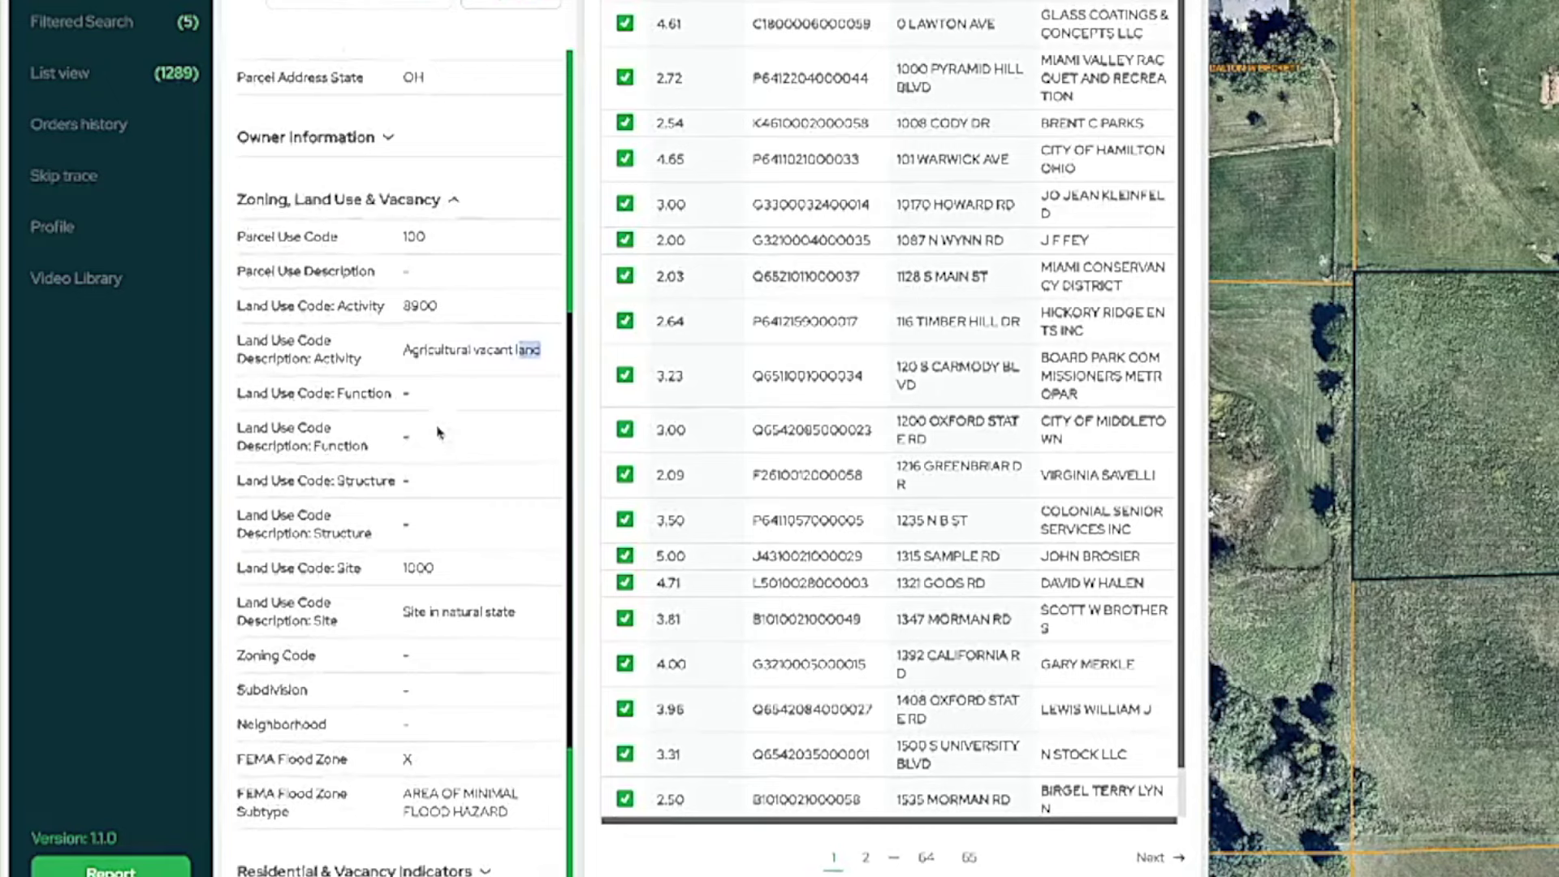
drag(402, 357, 423, 497)
click(400, 536)
Expand census, opportunity zone, geographic and structure details, then close the list view
scroll(400, 536, down, 2)
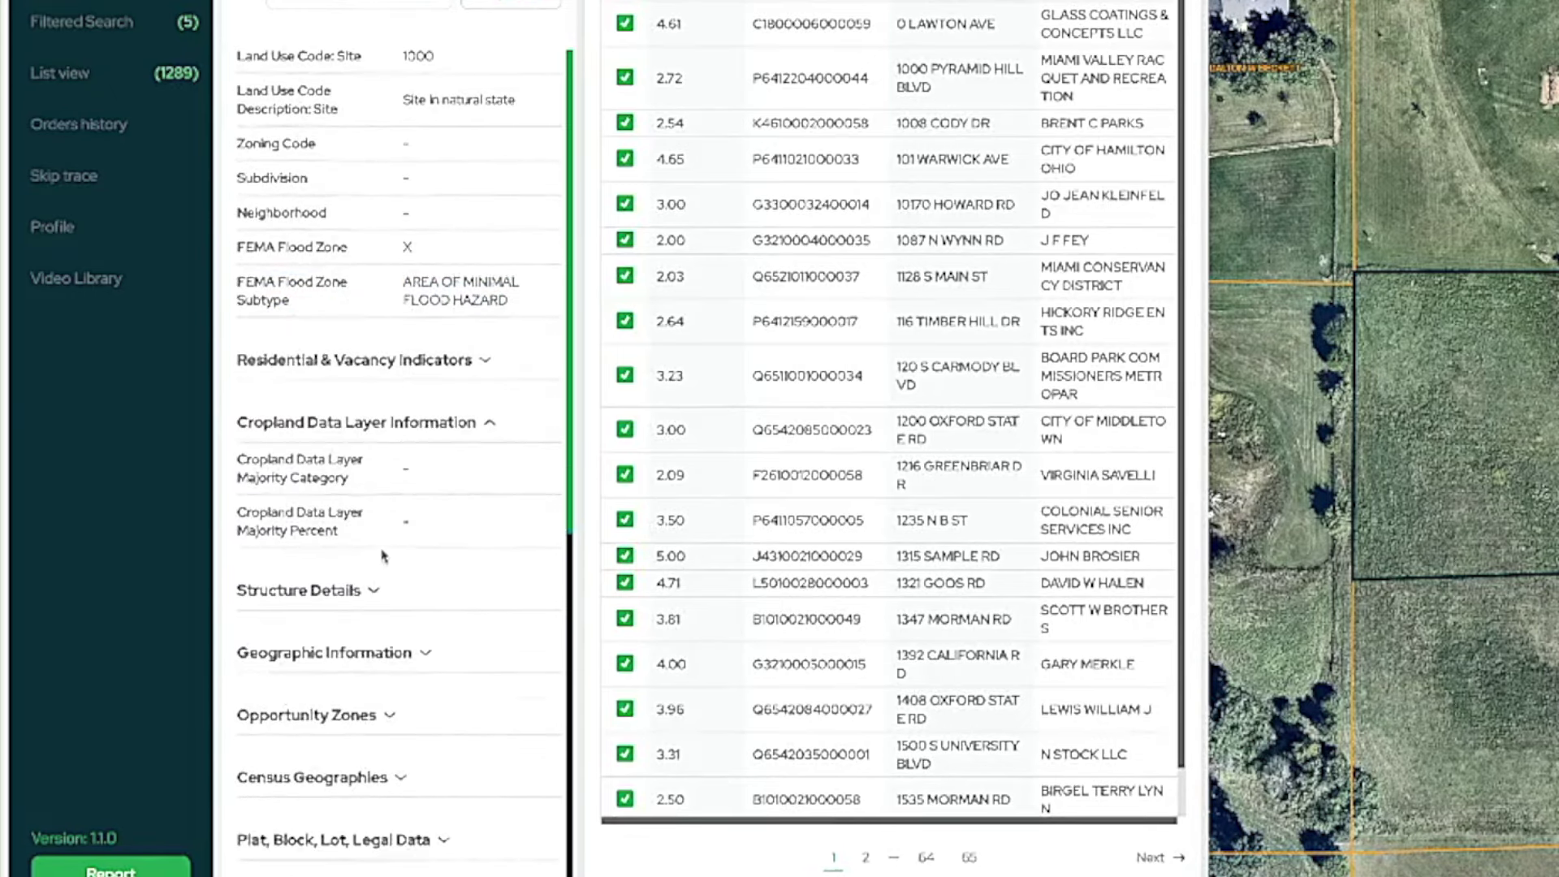
scroll(365, 784, down, 1)
click(382, 745)
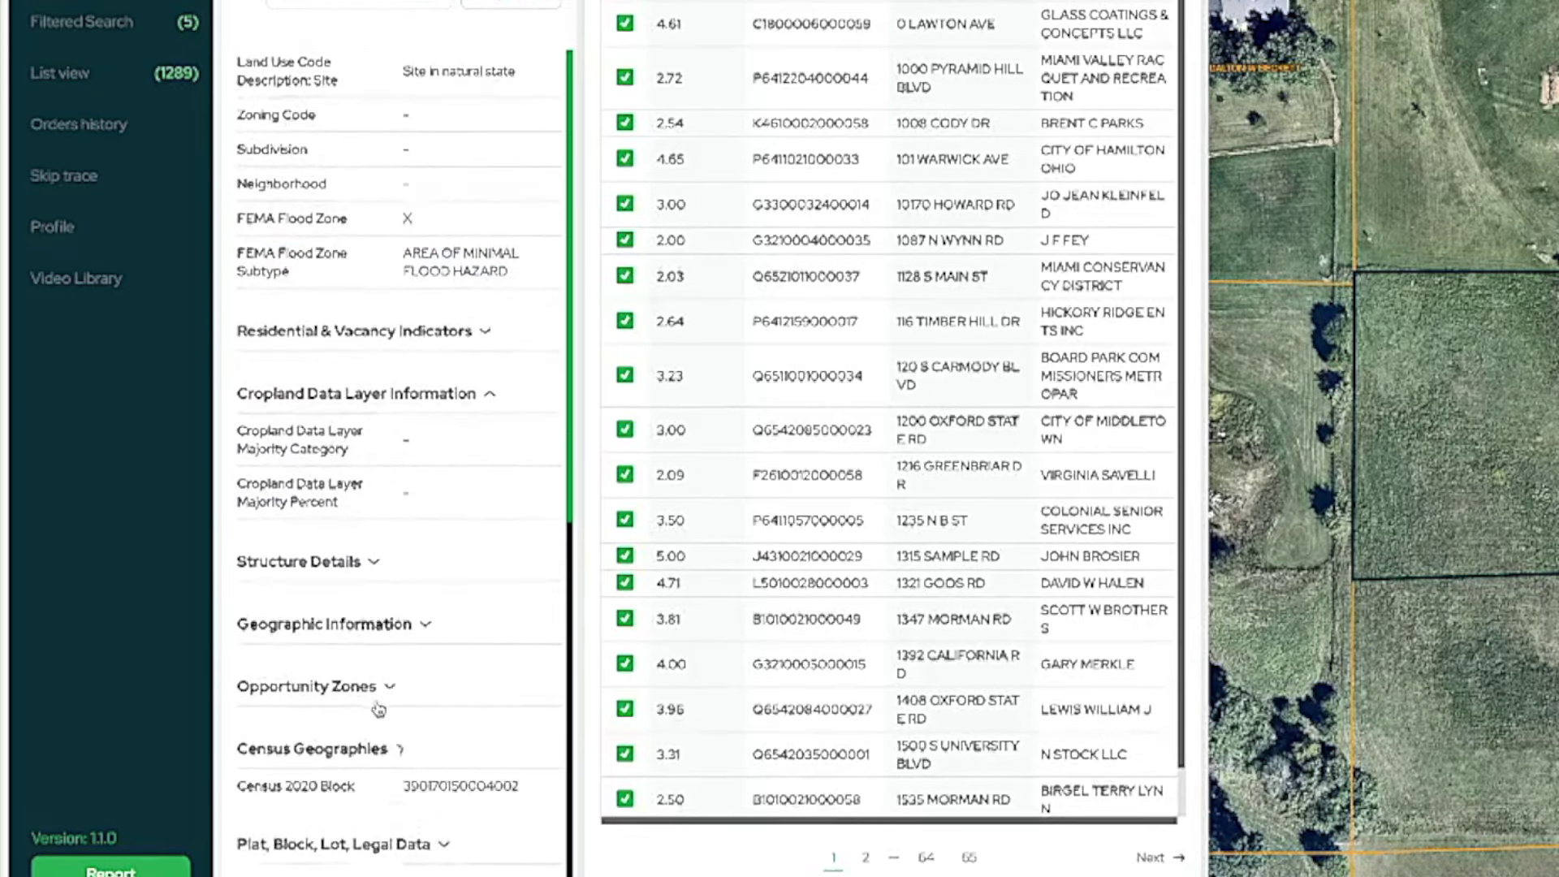
click(377, 683)
click(373, 624)
click(370, 561)
scroll(382, 577, up, 10)
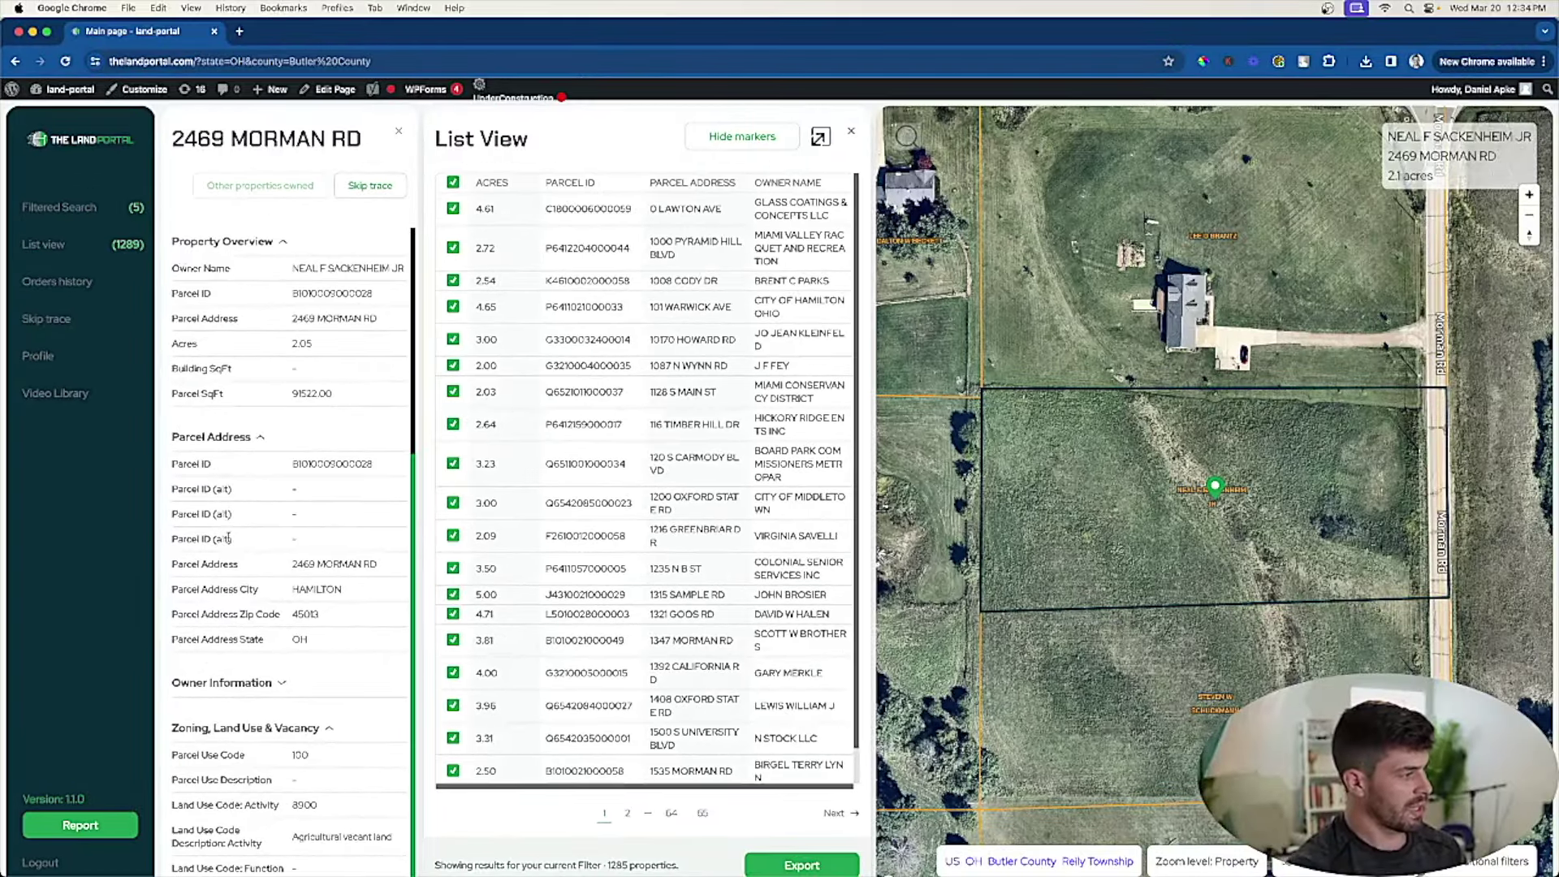
key(Escape)
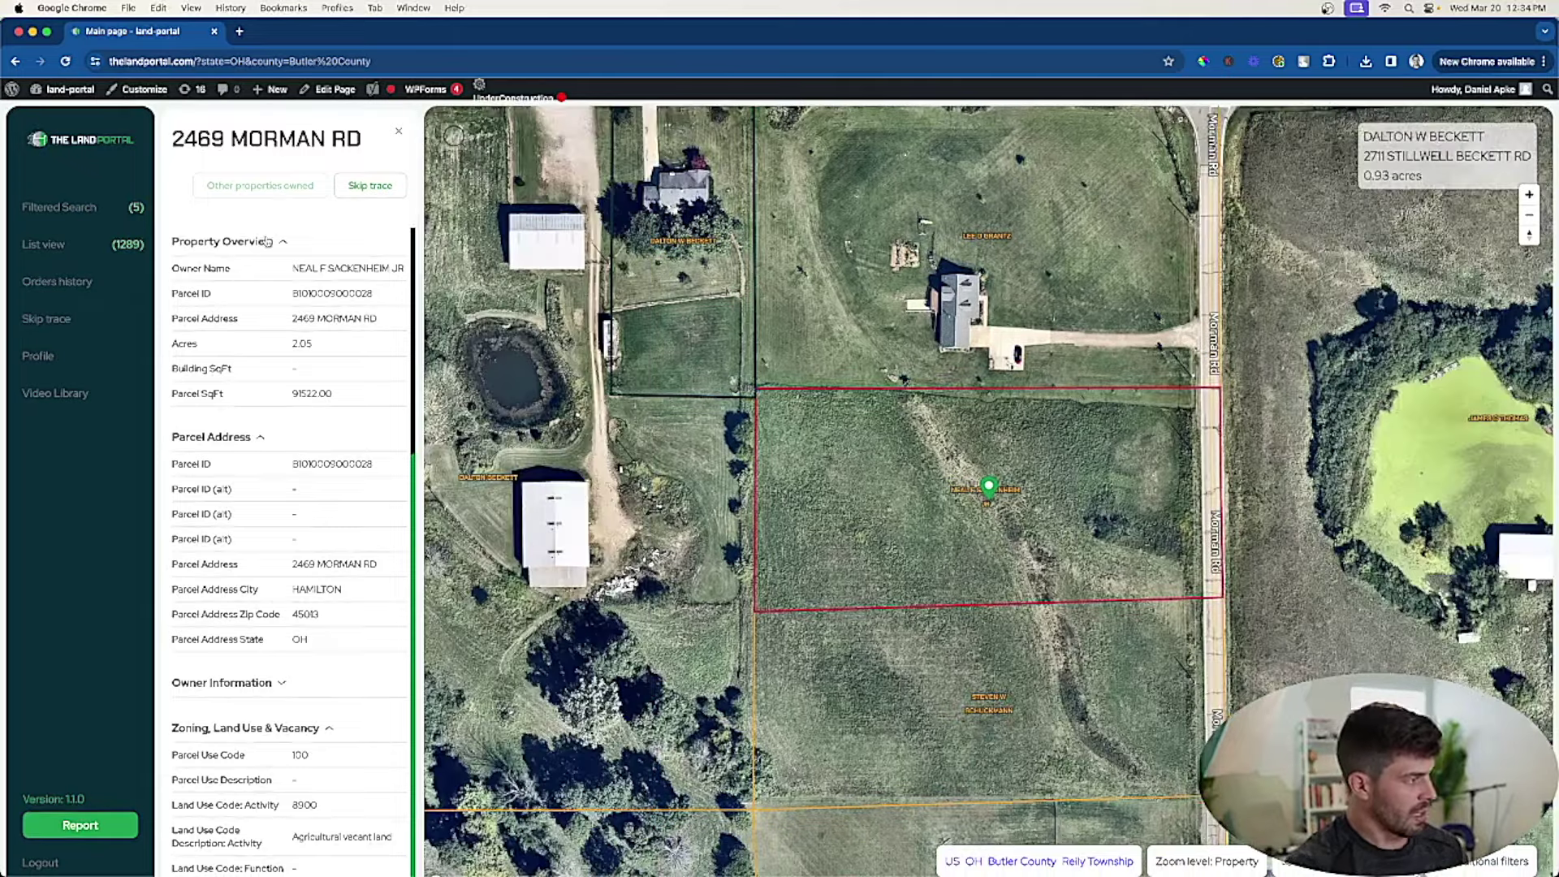
Start a skip trace, verify the owner name and city fields, and confirm the $0.50 order
click(379, 185)
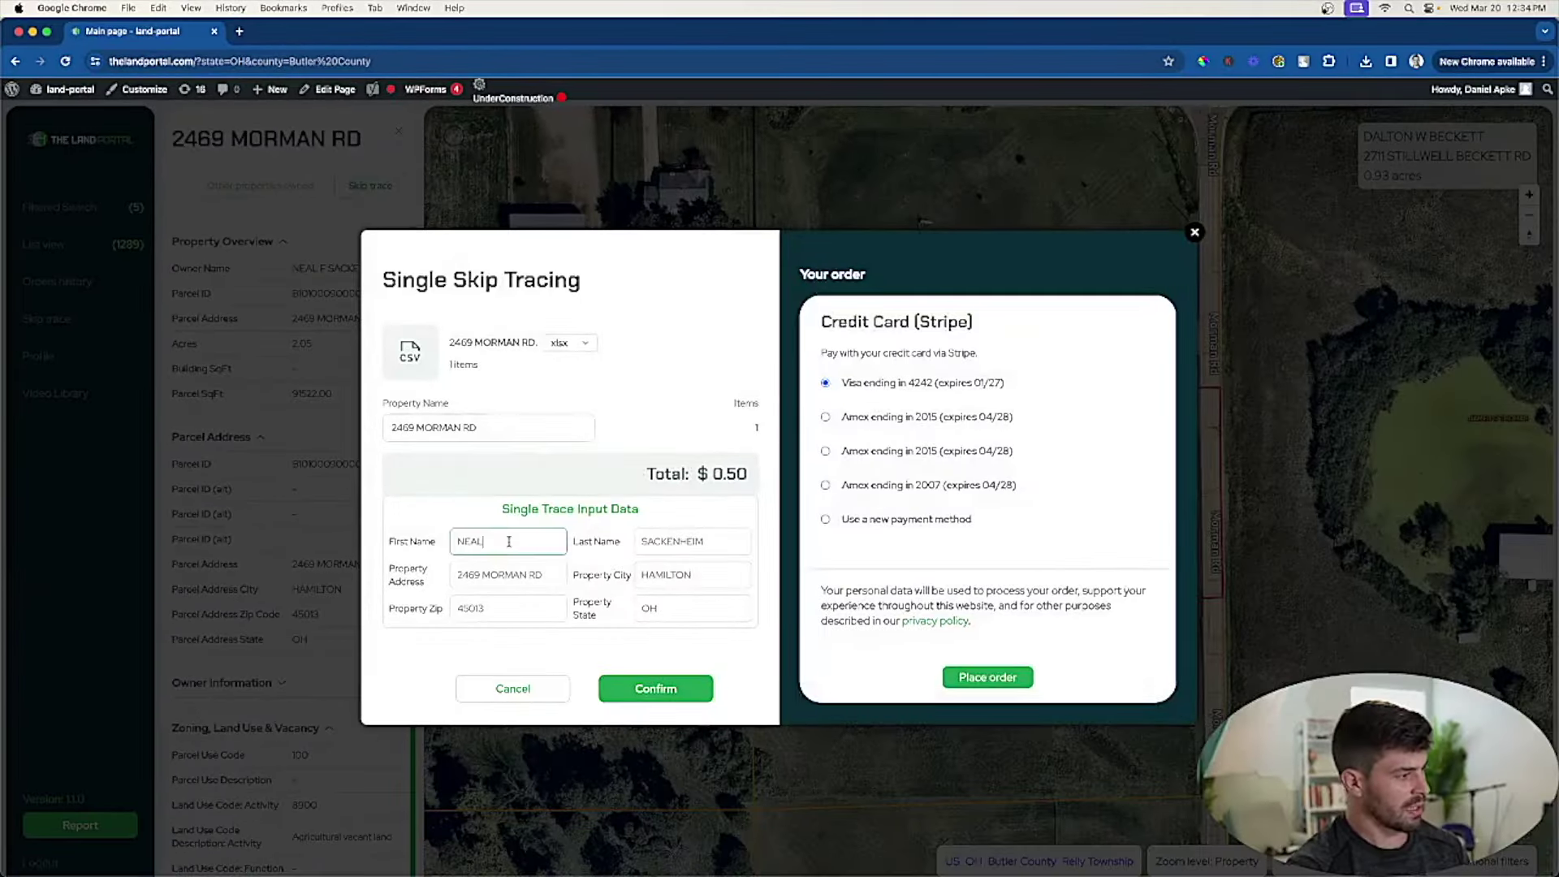
double_click(771, 868)
click(1114, 866)
double_click(702, 541)
double_click(666, 574)
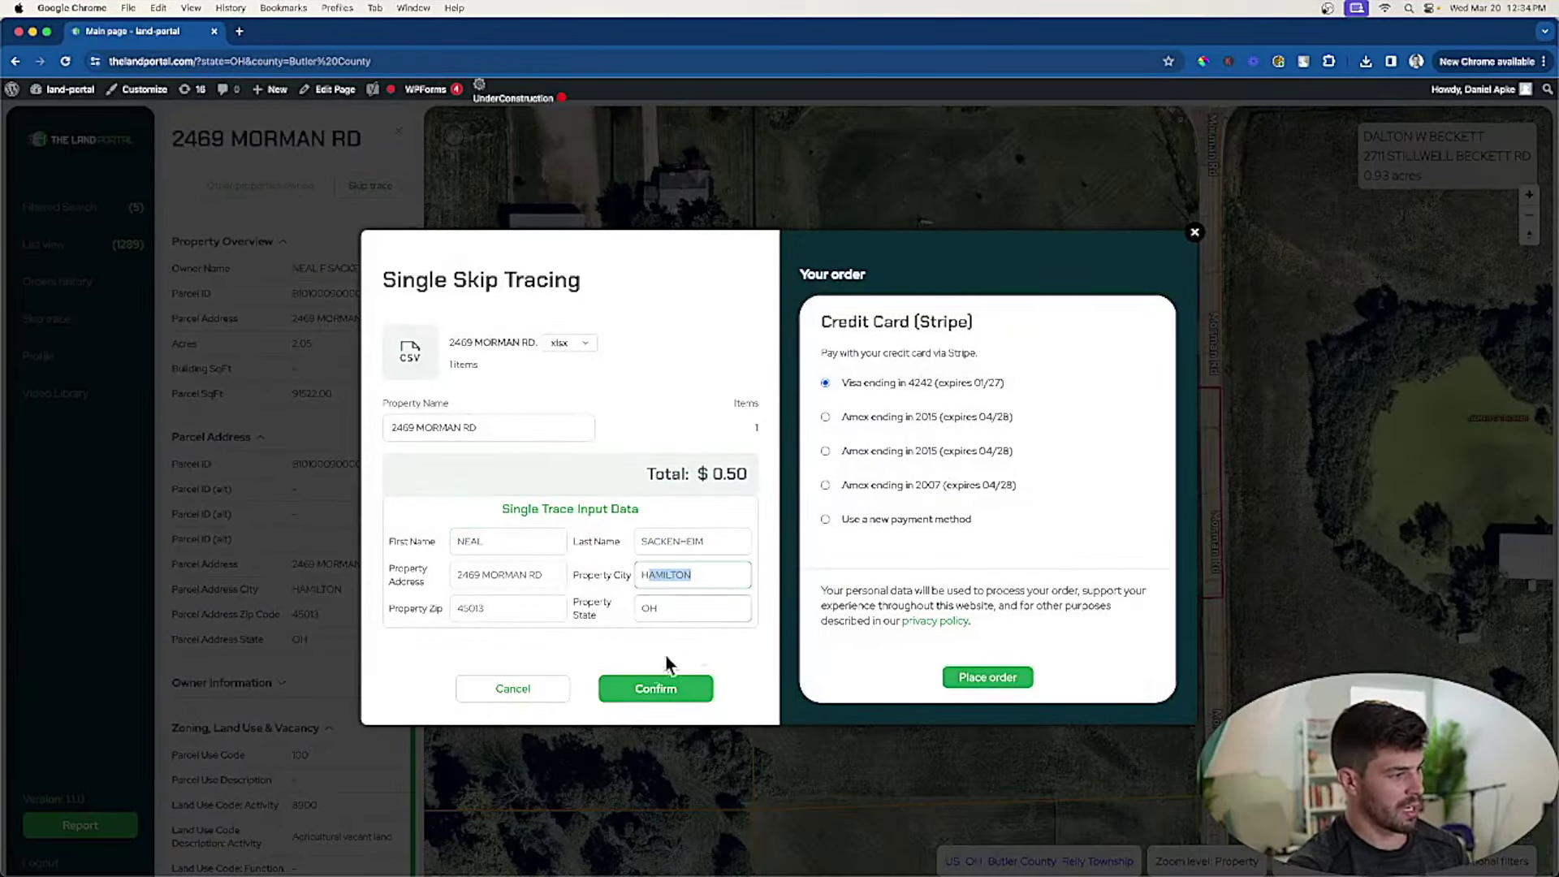
click(634, 689)
Review the two returned phone numbers, close the dialog, and show the owner's other properties
mouse_move(612, 665)
mouse_down()
mouse_move(658, 649)
mouse_move(555, 641)
mouse_up()
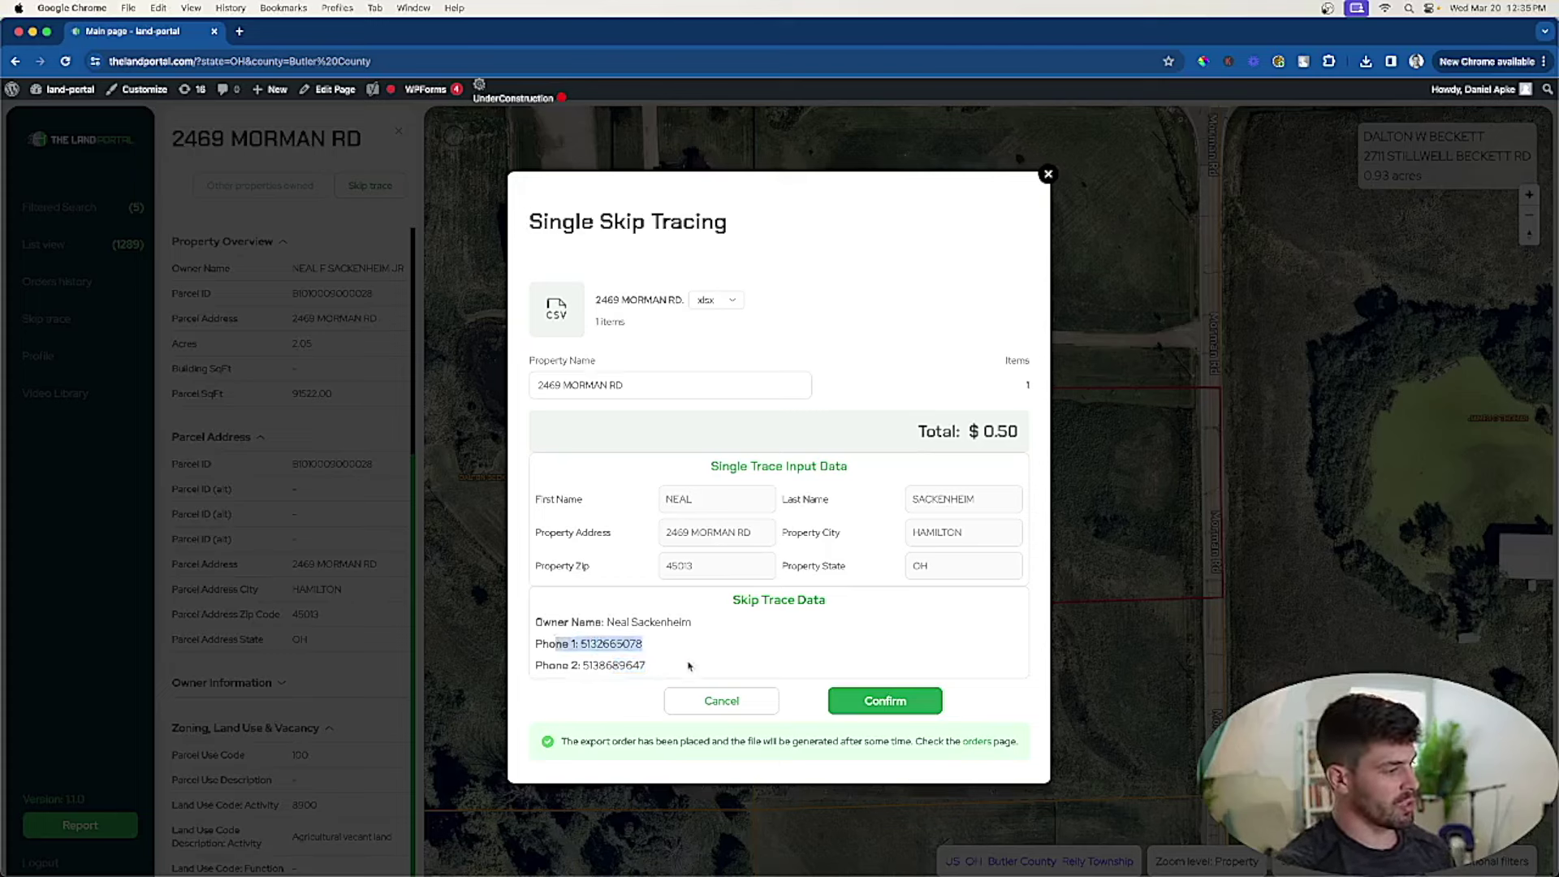
drag(689, 666, 560, 634)
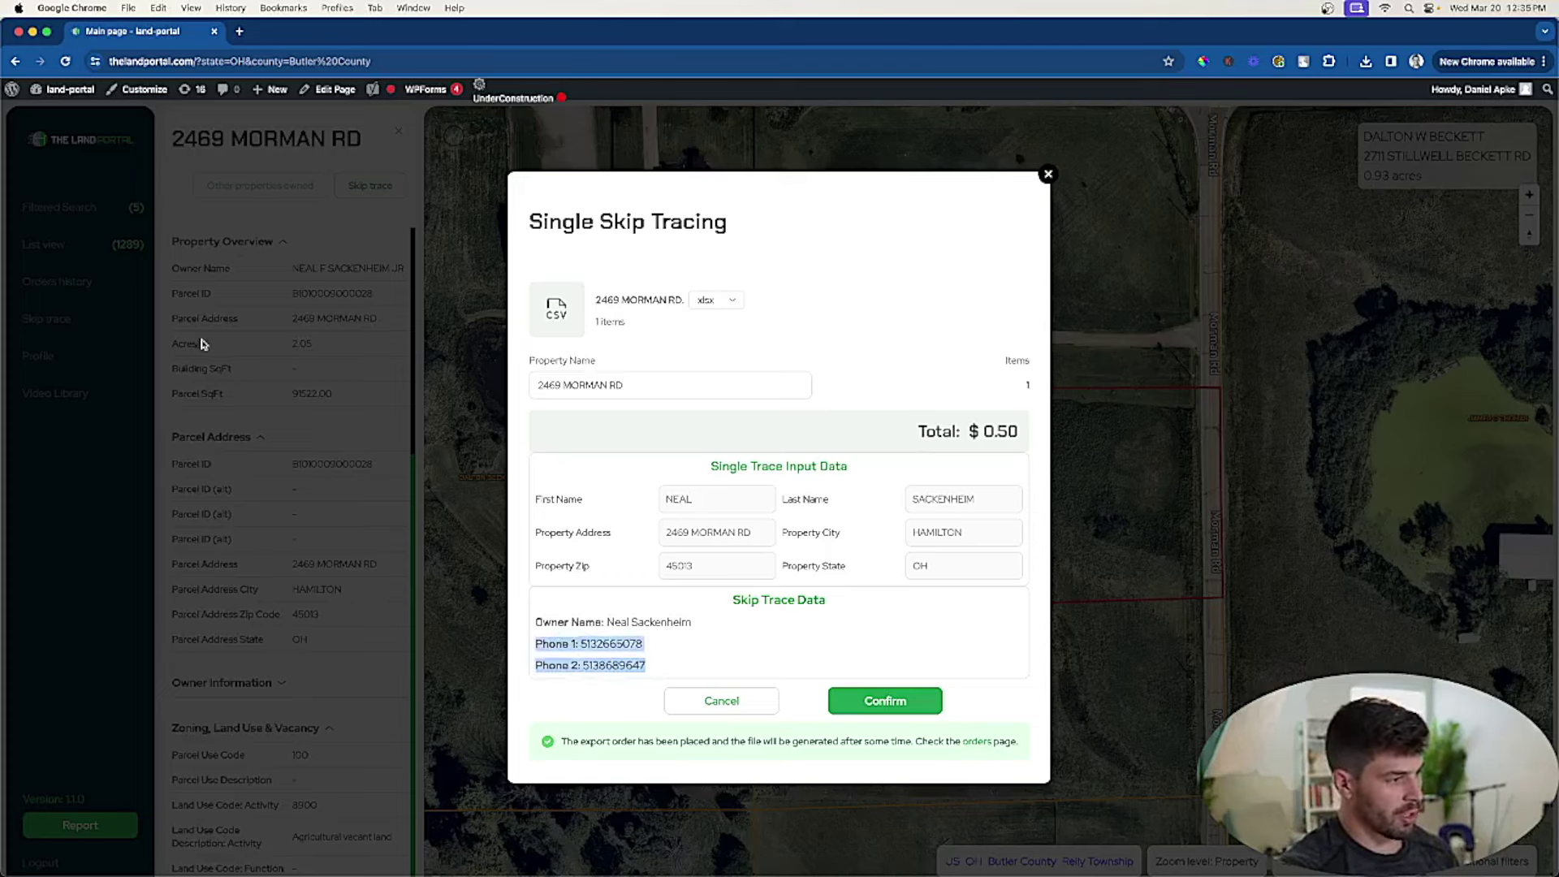
click(644, 662)
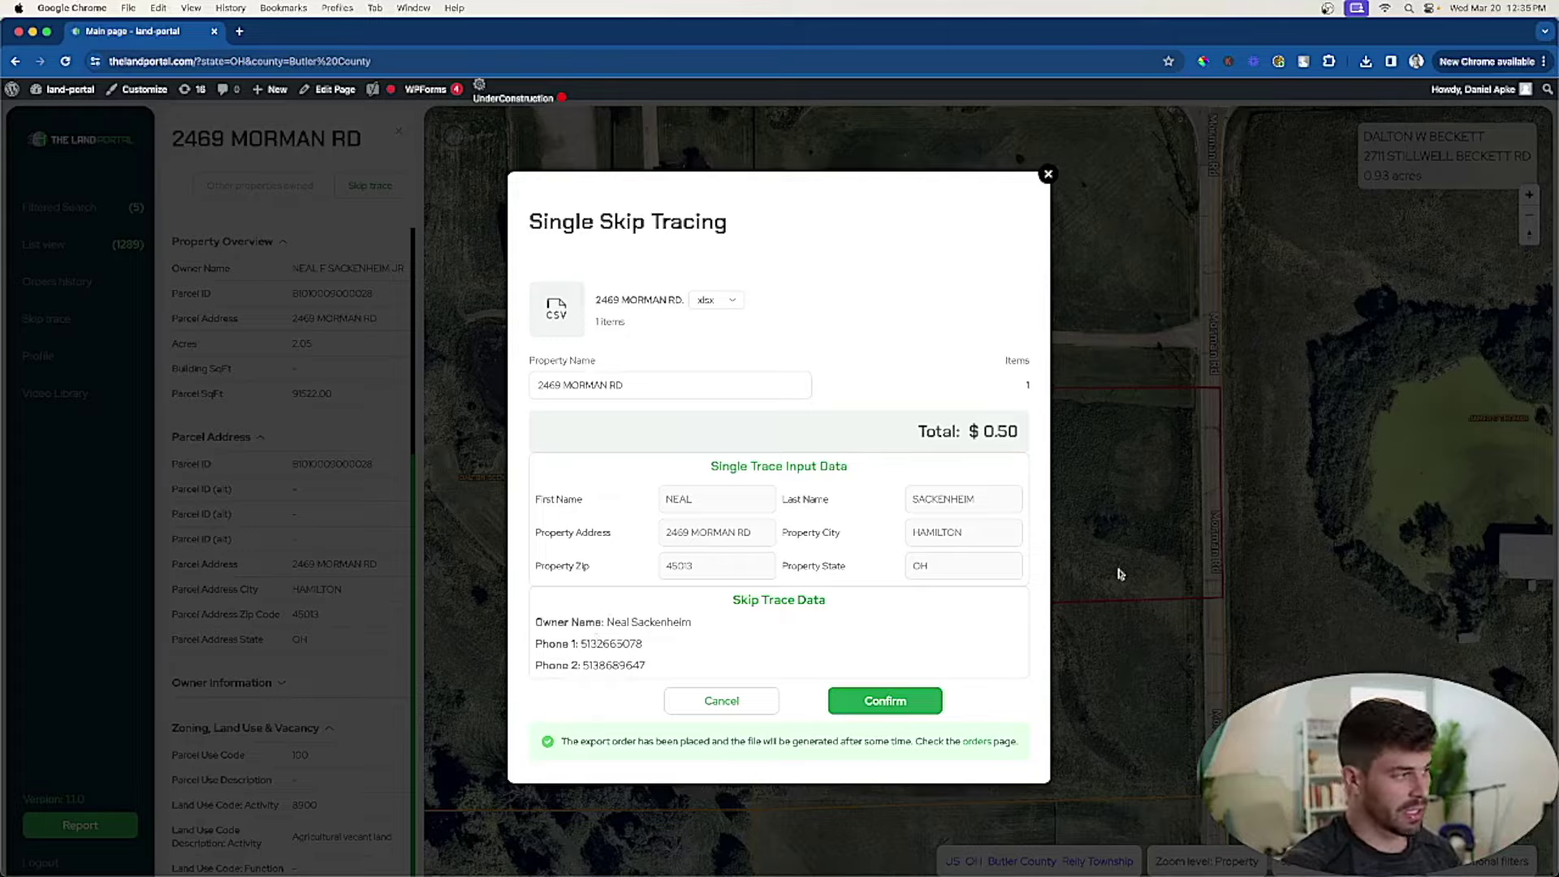
click(1090, 579)
click(311, 187)
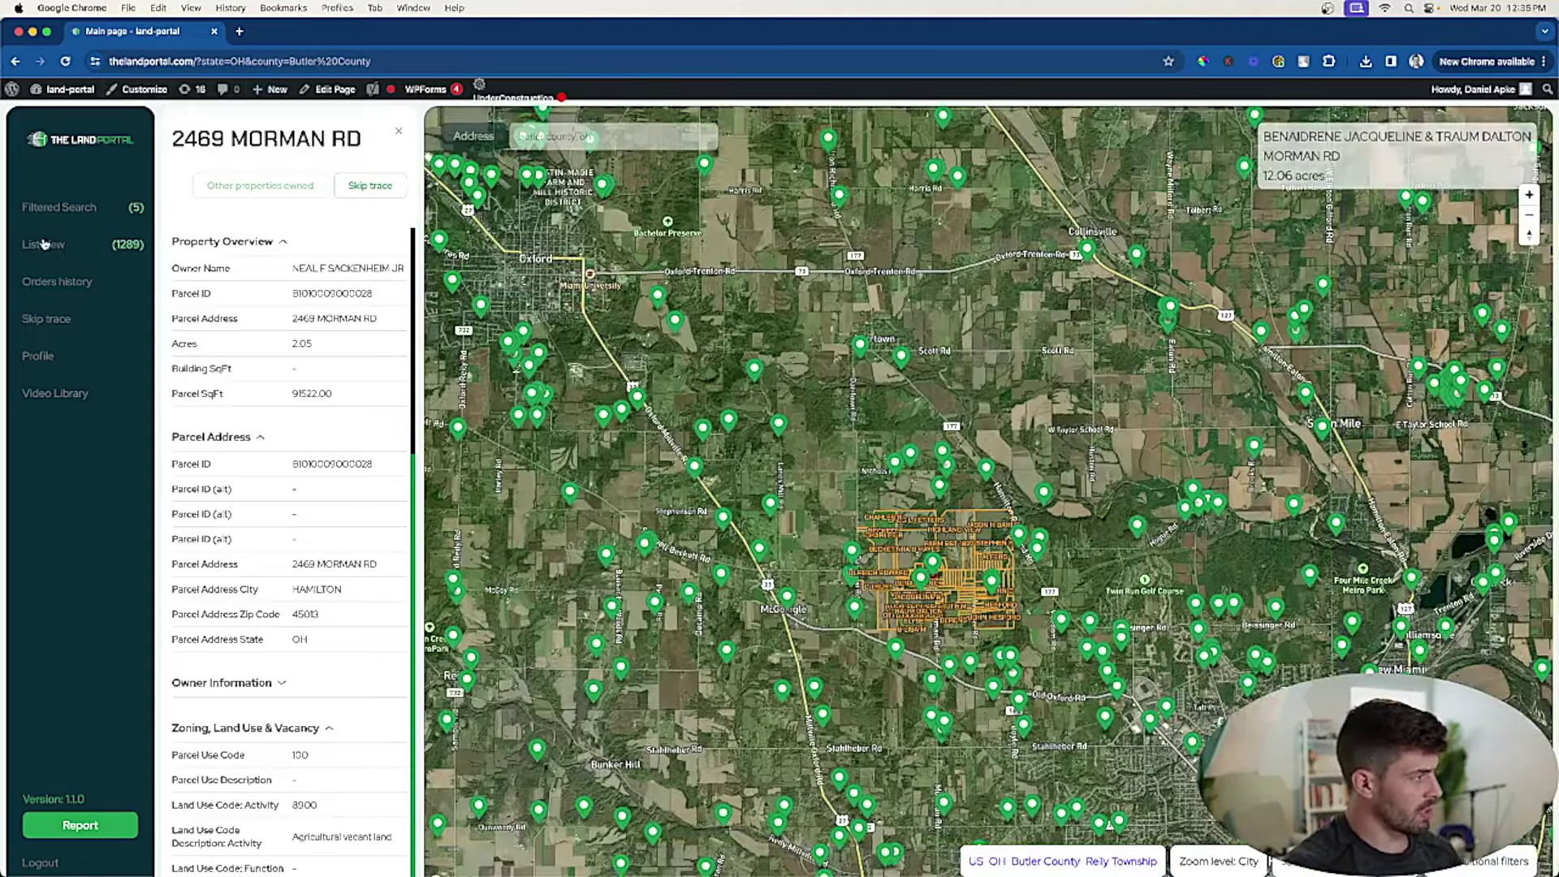
Reopen List view to show the 1285 filtered parcels
click(43, 243)
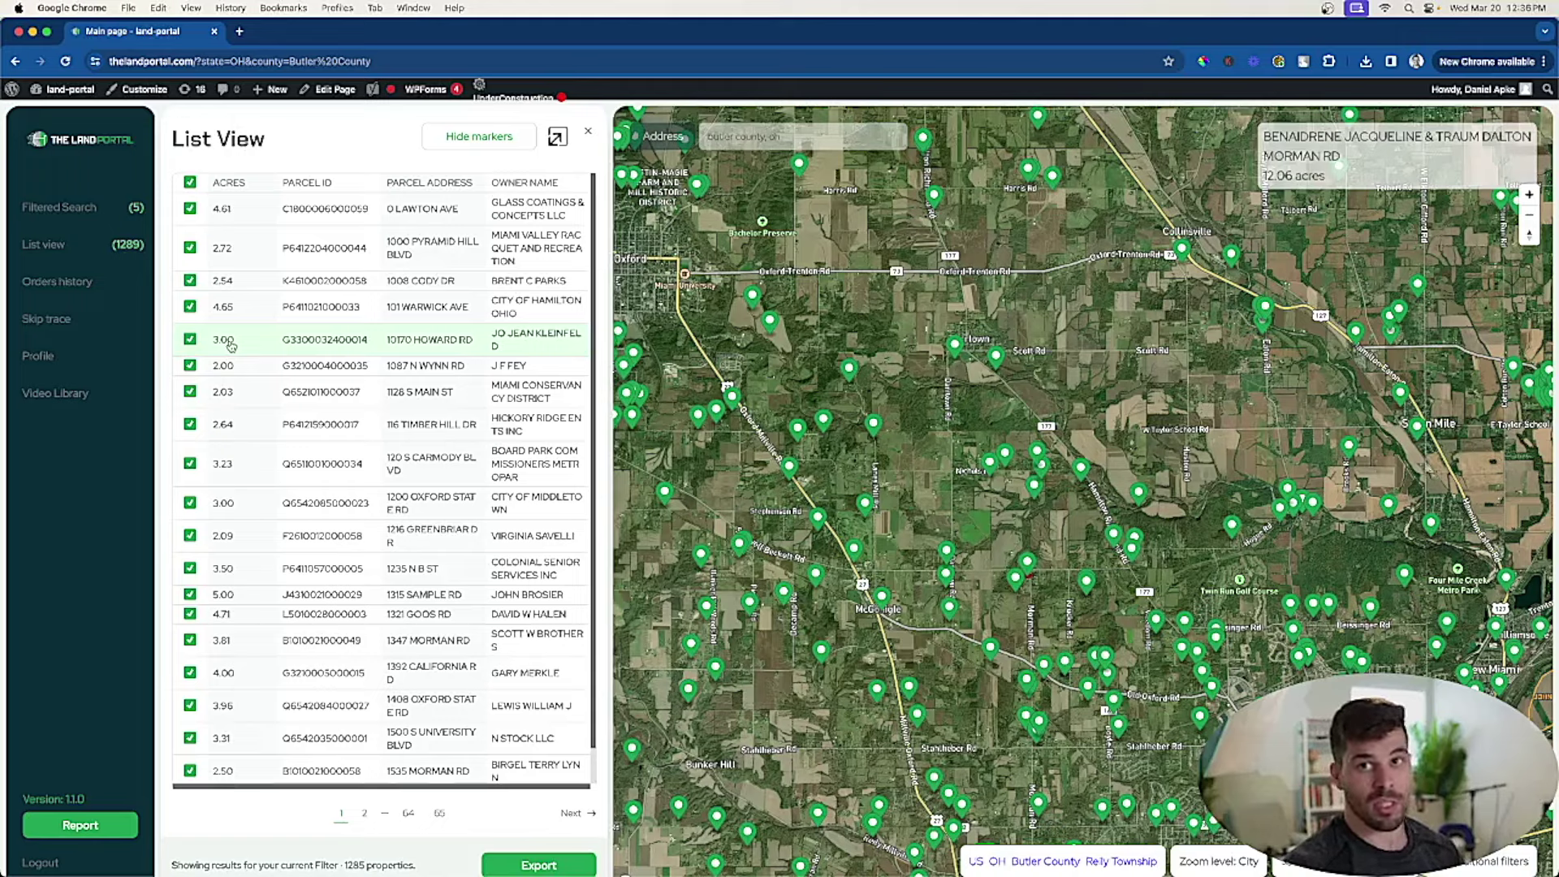
Place a $0.00 xlsx export order of 984 parcels with duplicates removed, then dismiss the confirmation
click(521, 863)
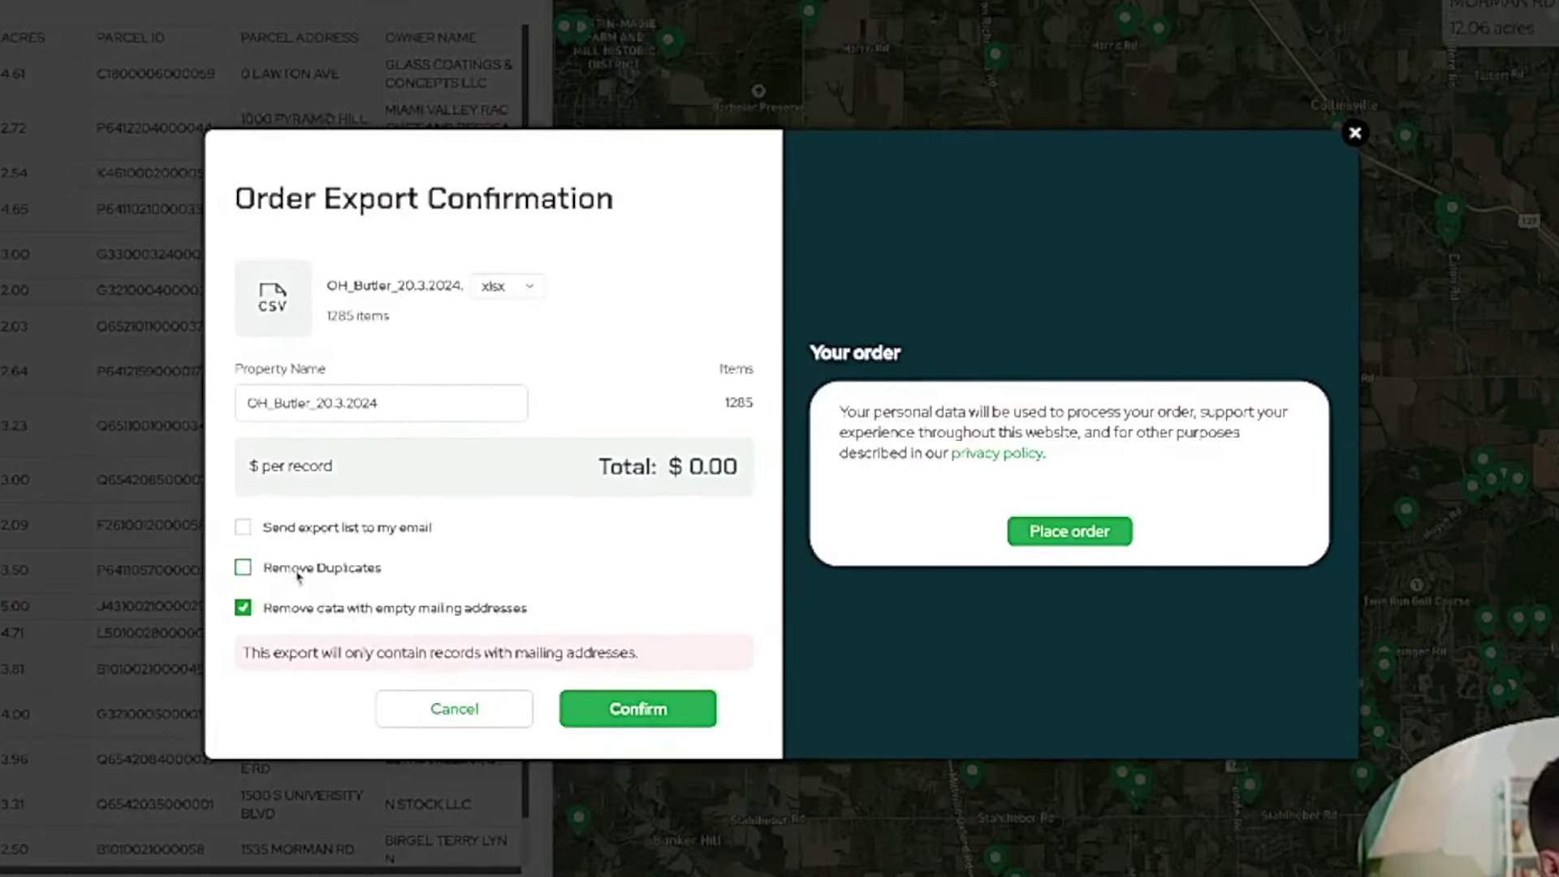
click(396, 571)
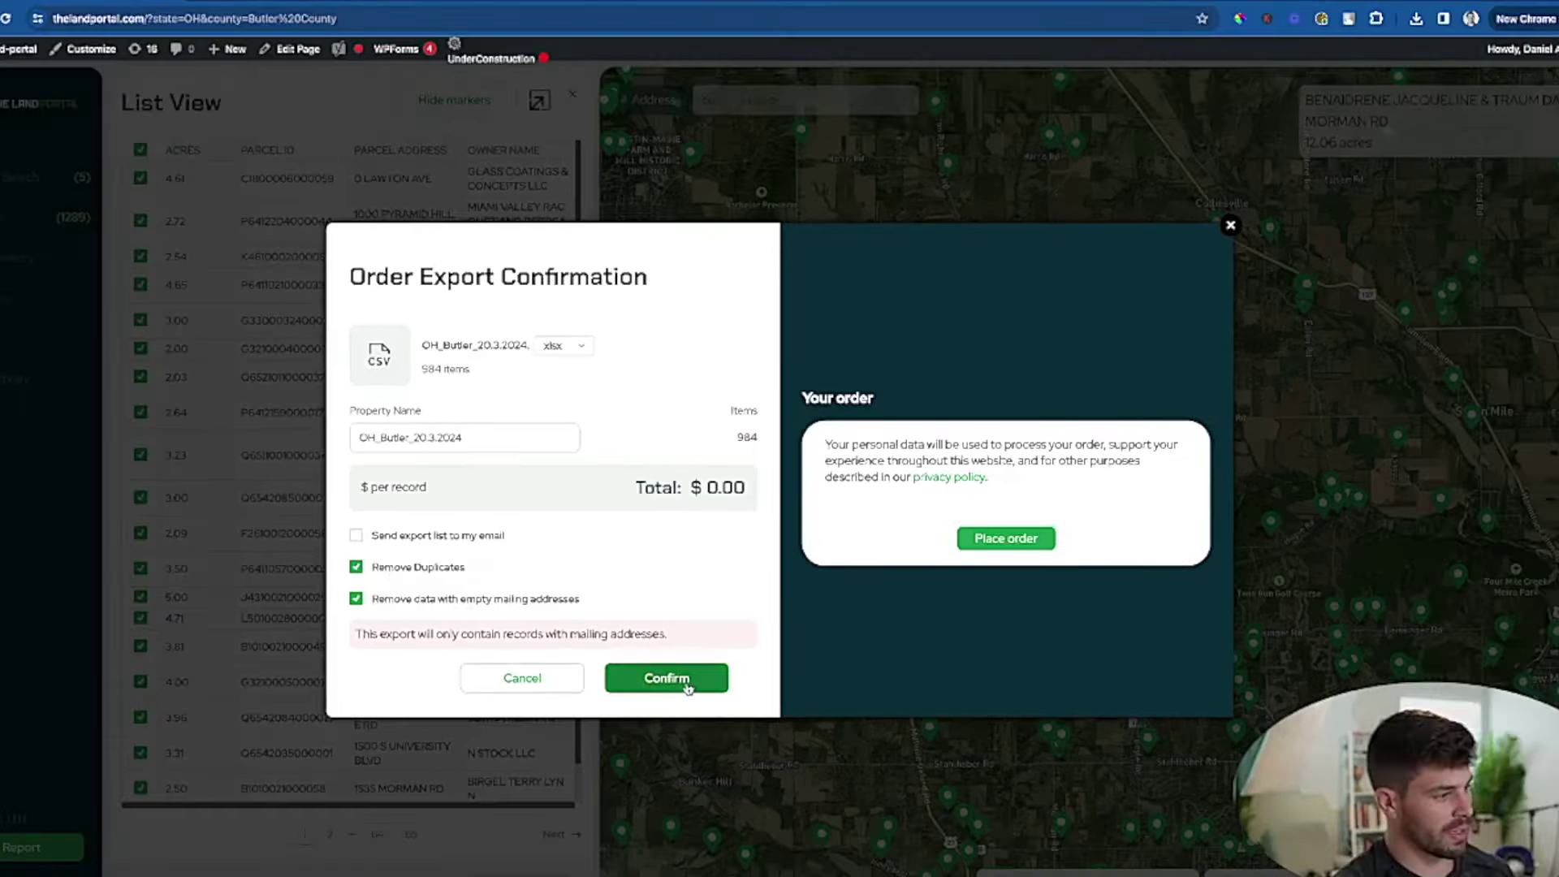
click(686, 686)
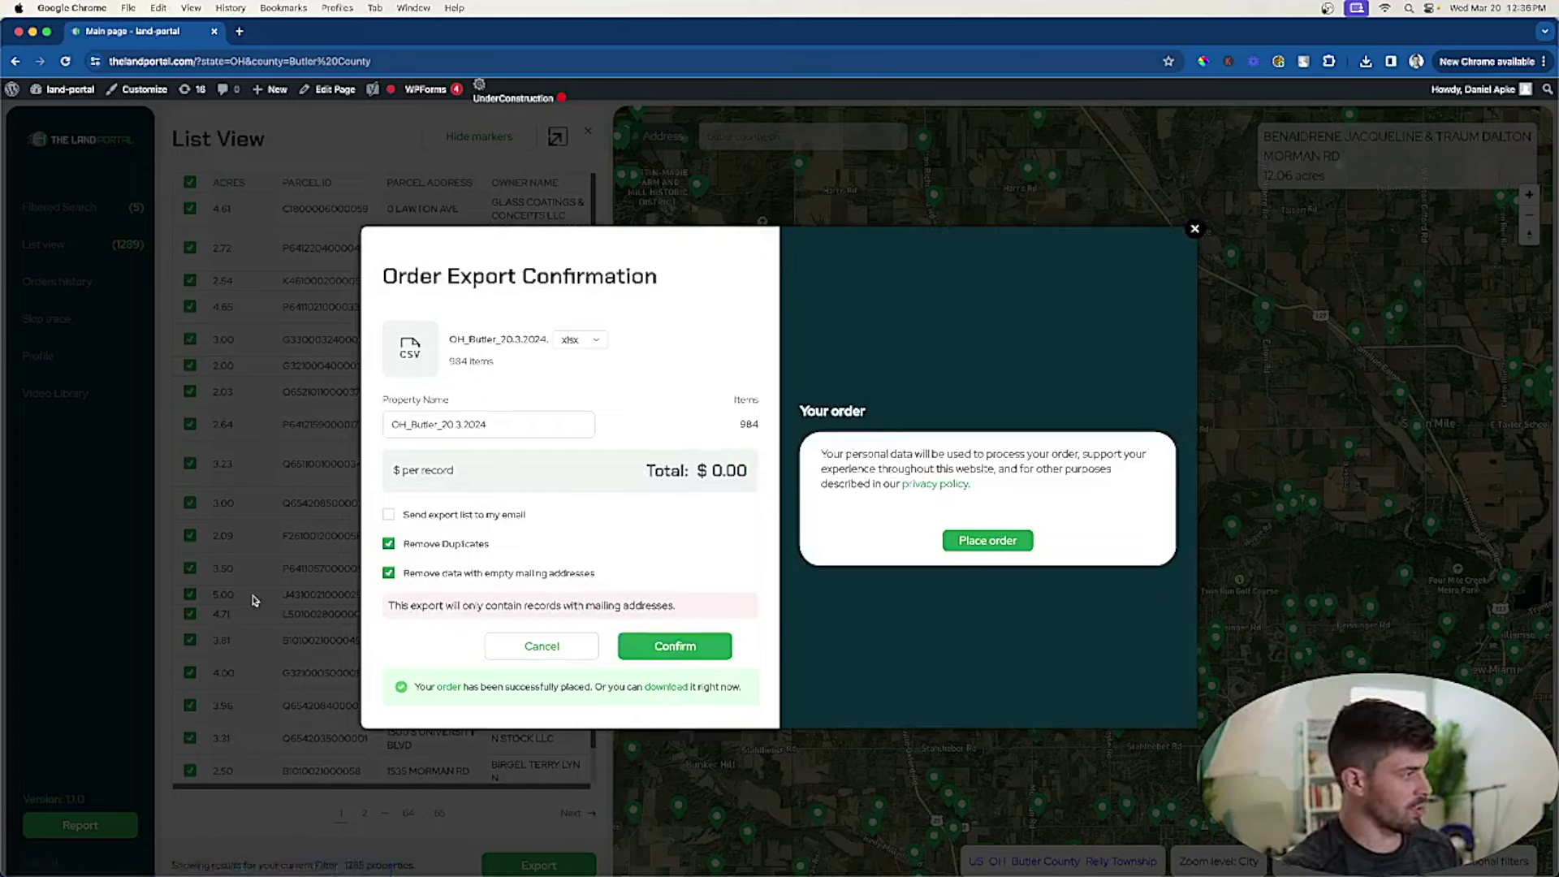
click(91, 373)
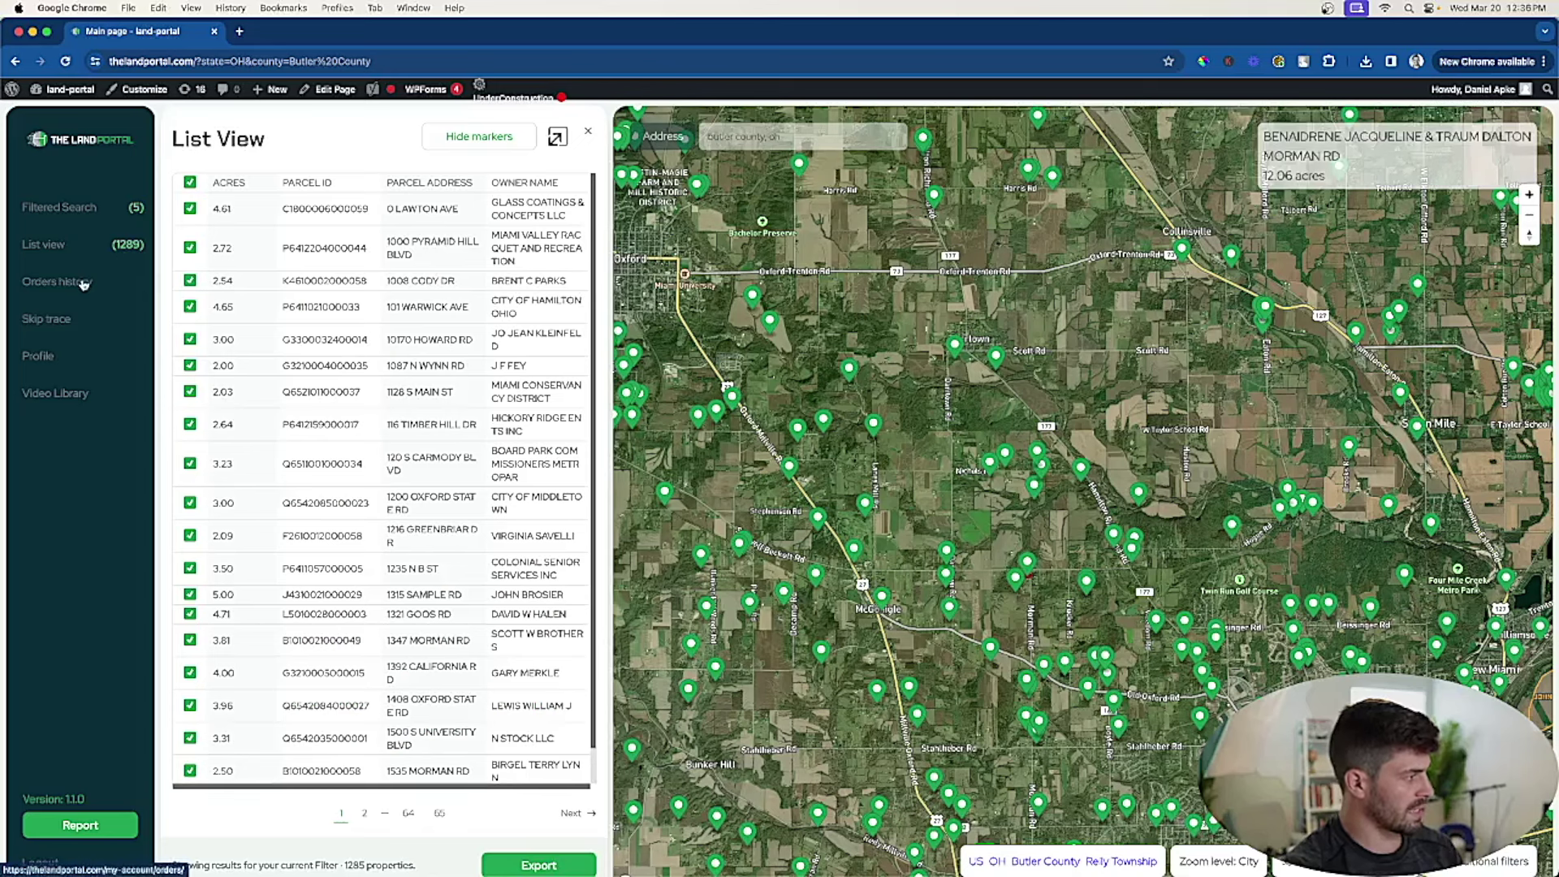
Download order #2251's OH_Butler_20.3.2024_607.xlsx from the orders history and open it in Excel
click(81, 284)
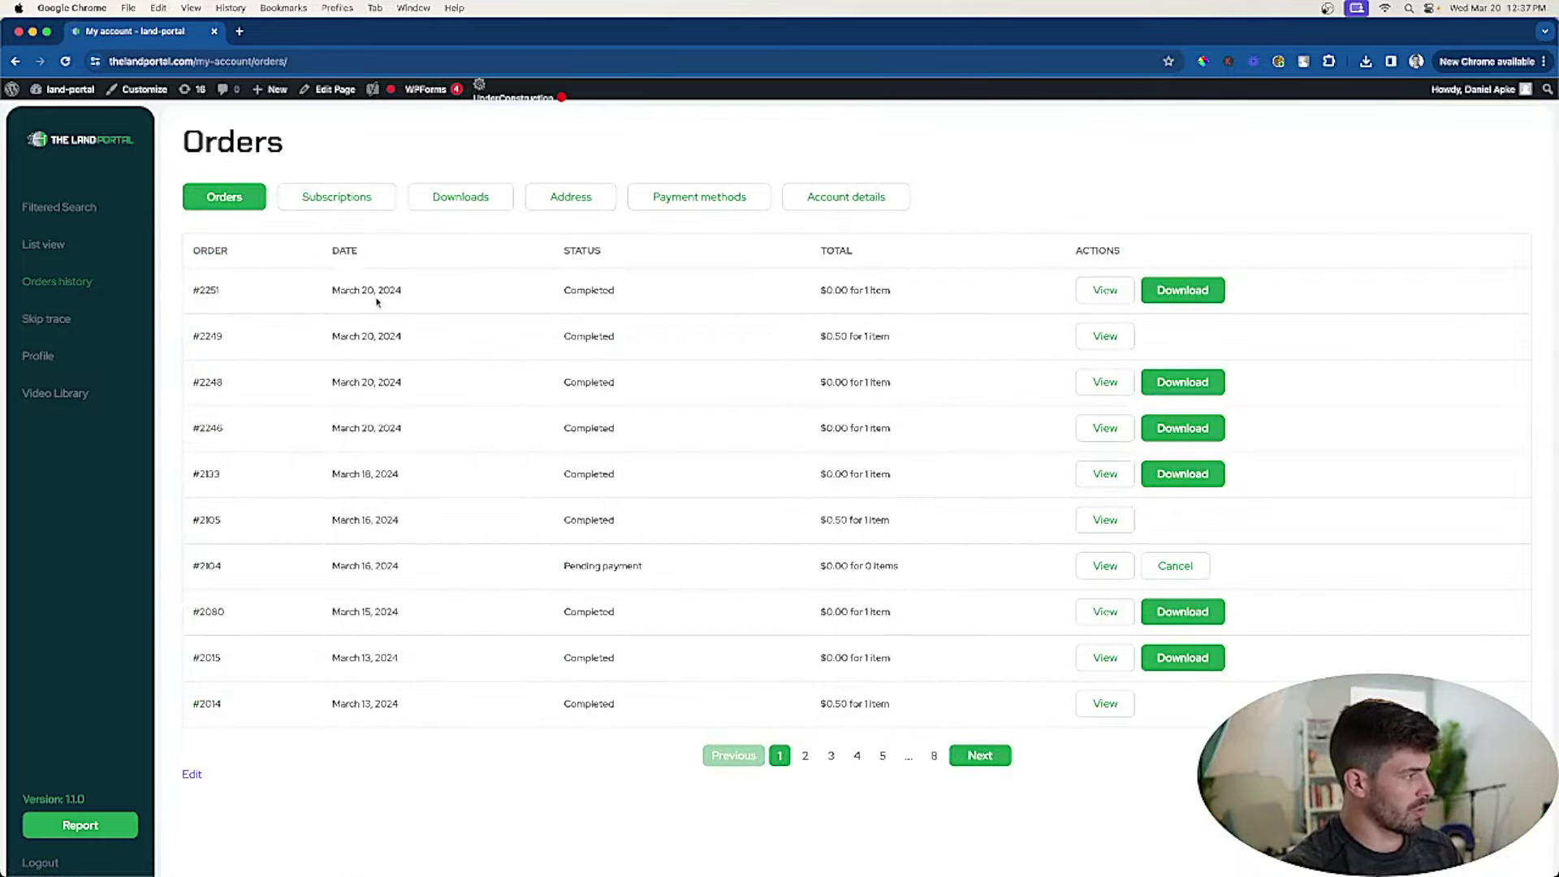
drag(377, 302, 287, 284)
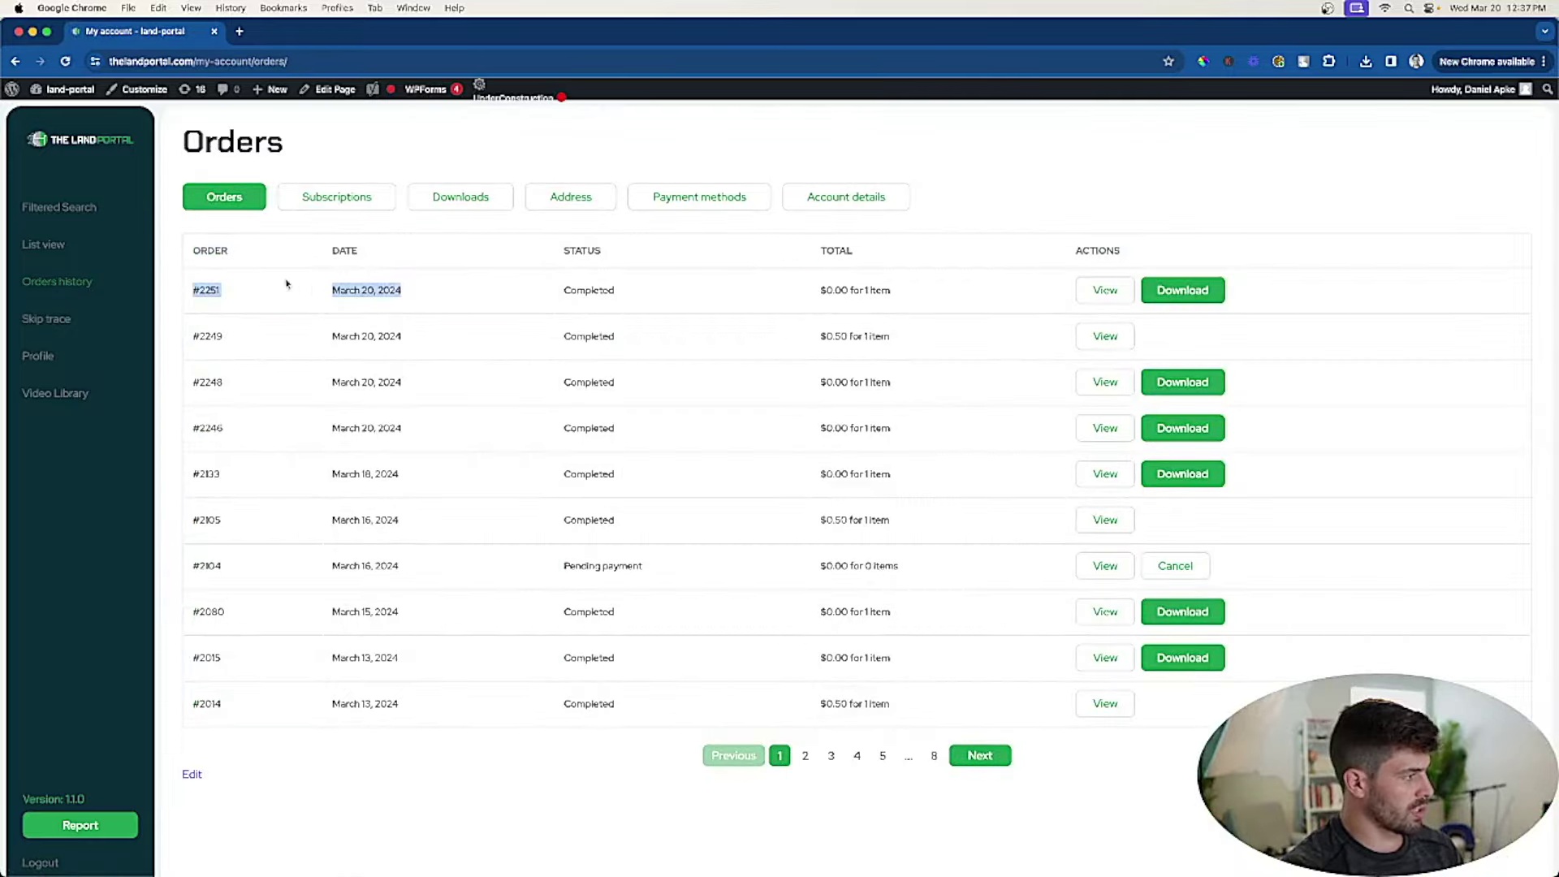
click(1182, 290)
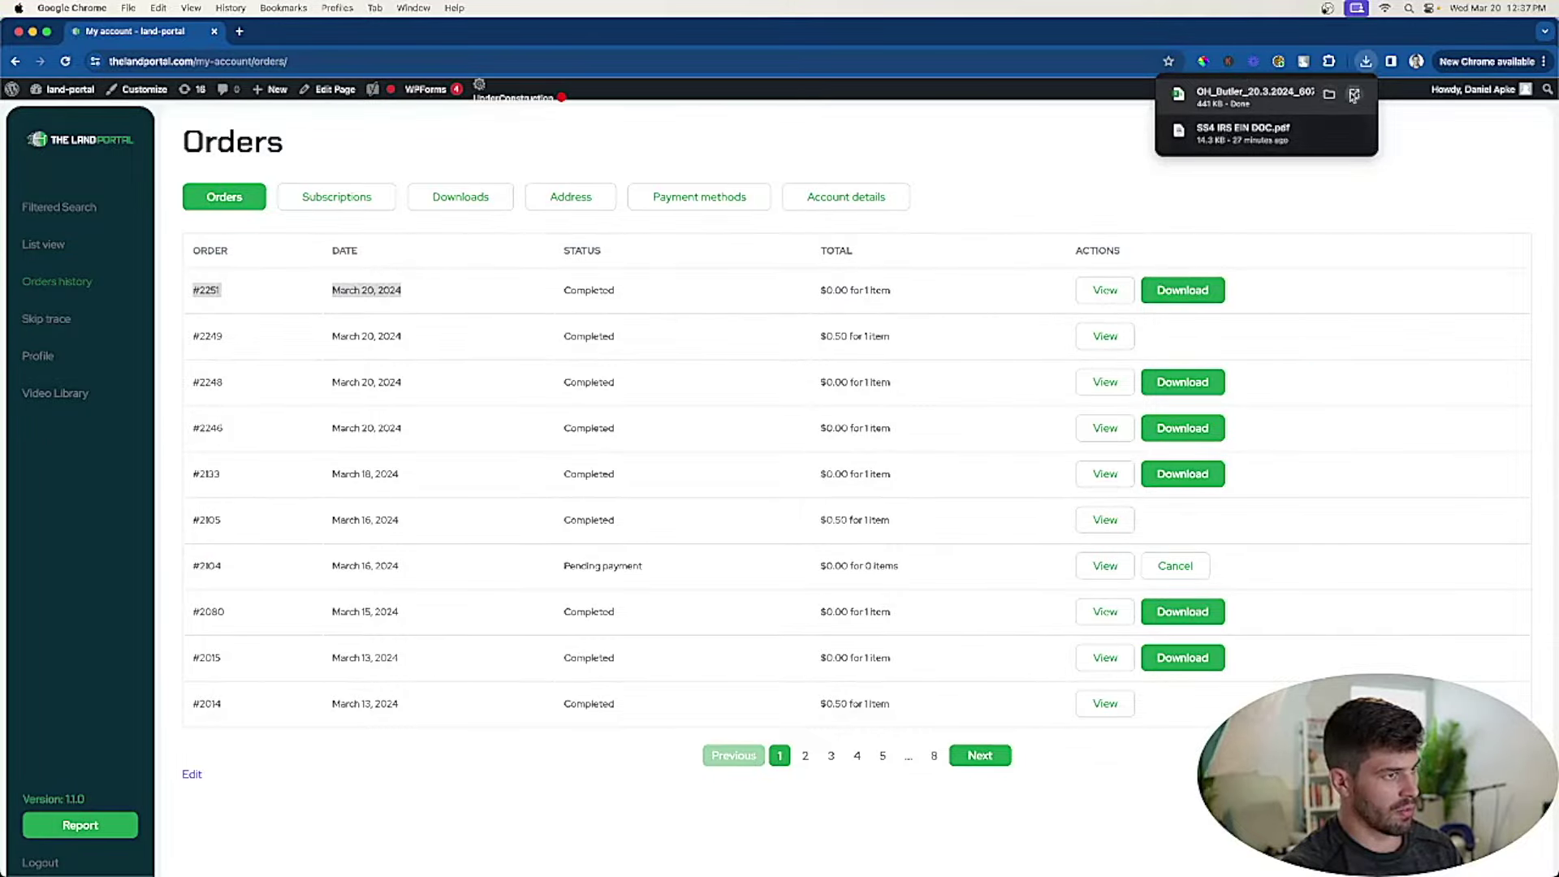
click(1266, 96)
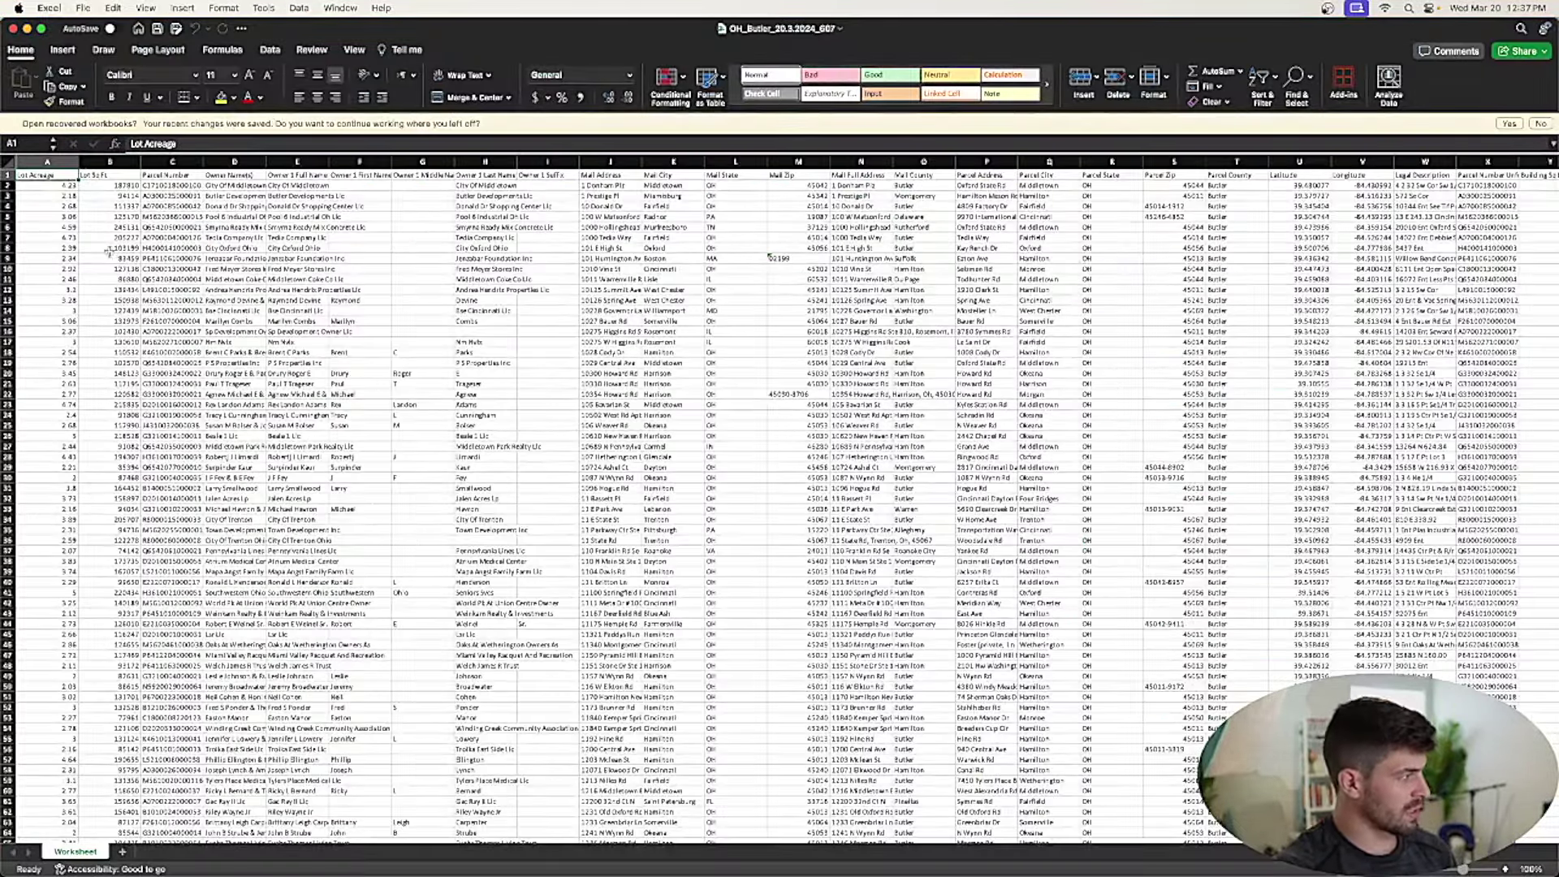
Scroll through the parcel rows and select the header cells C1 through J1
scroll(110, 254, down, 20)
scroll(112, 256, up, 10)
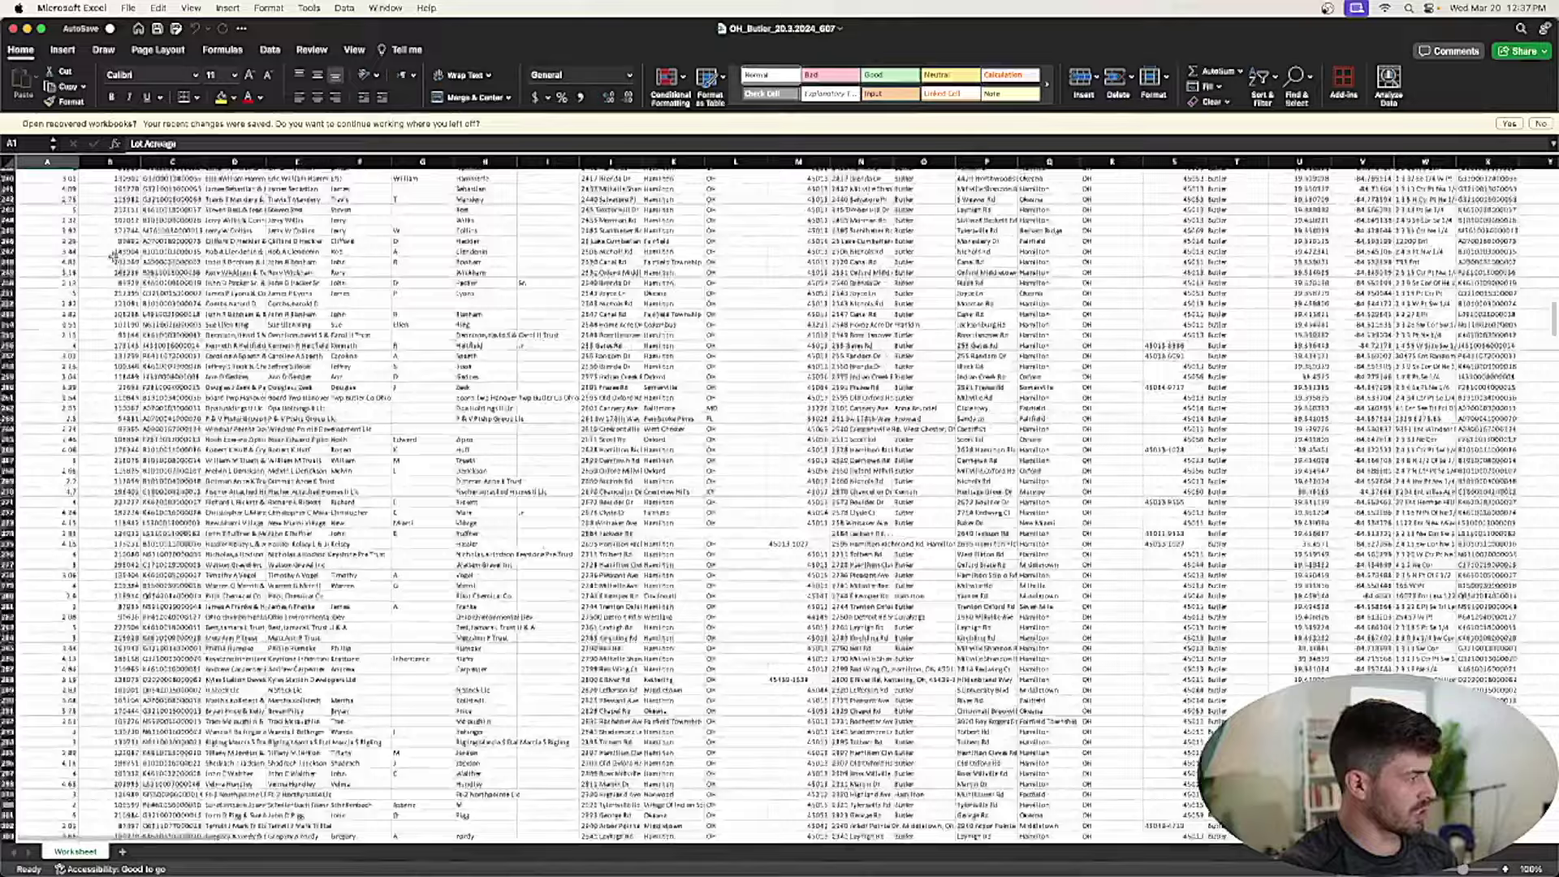
scroll(109, 258, up, 20)
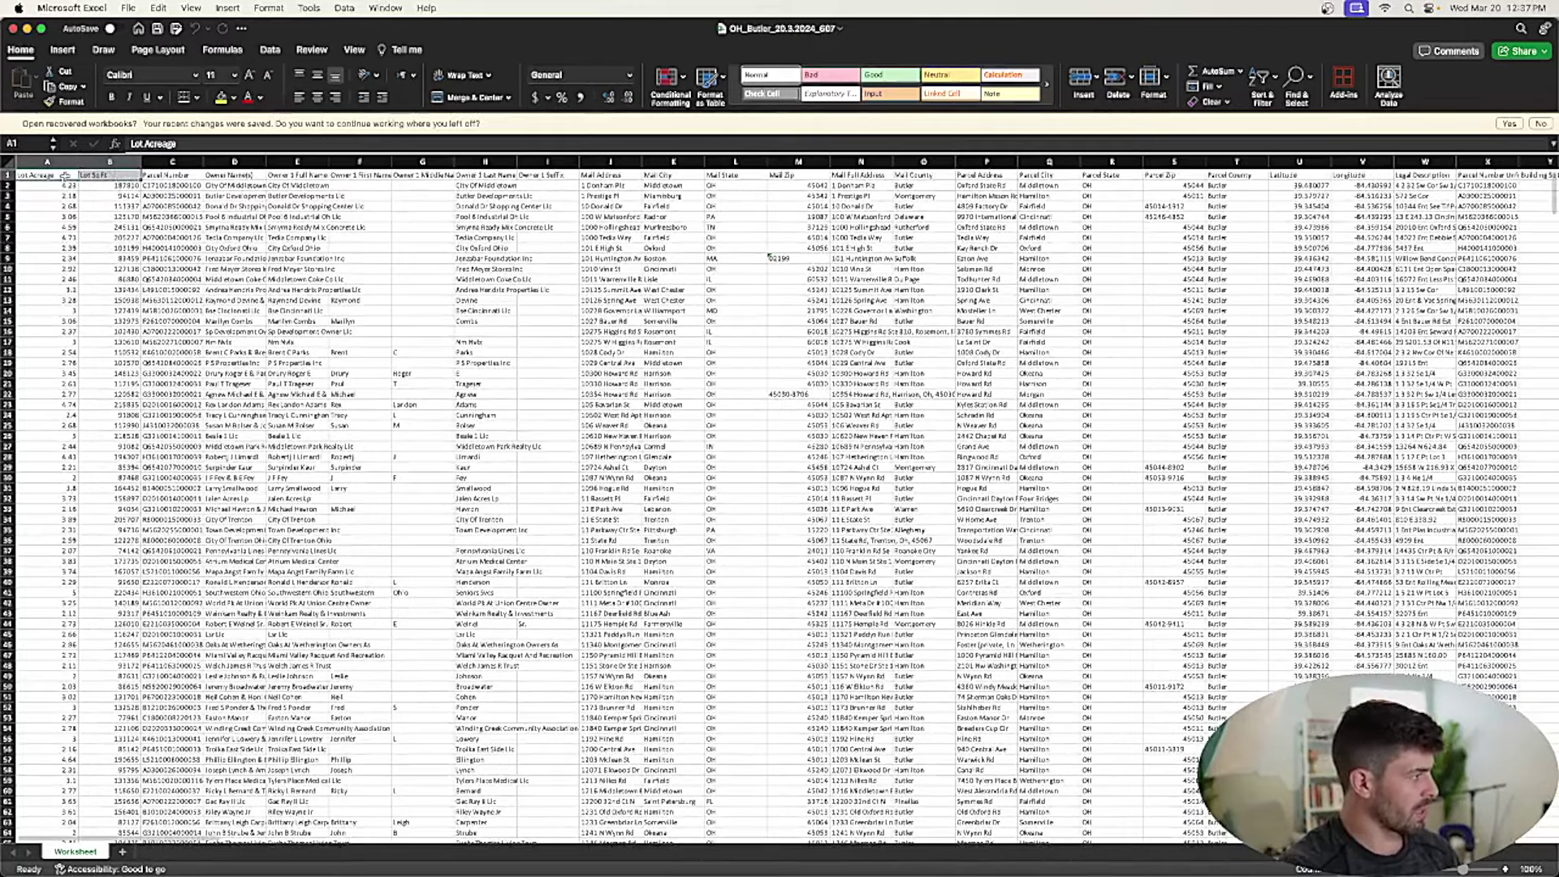
click(122, 175)
drag(140, 172, 610, 175)
scroll(768, 231, right, 15)
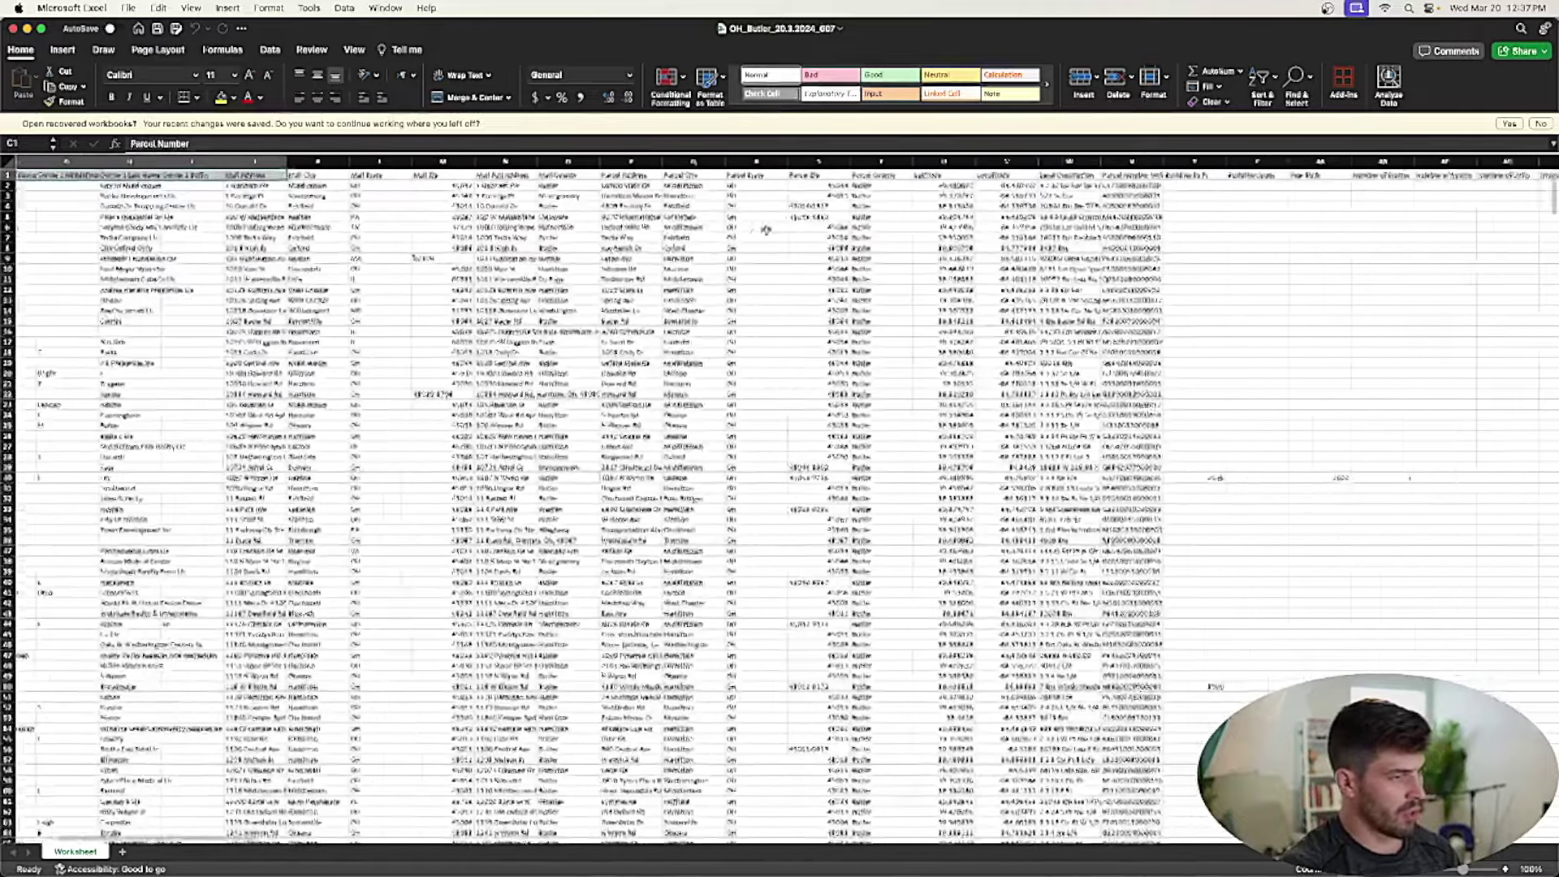
scroll(735, 231, left, 15)
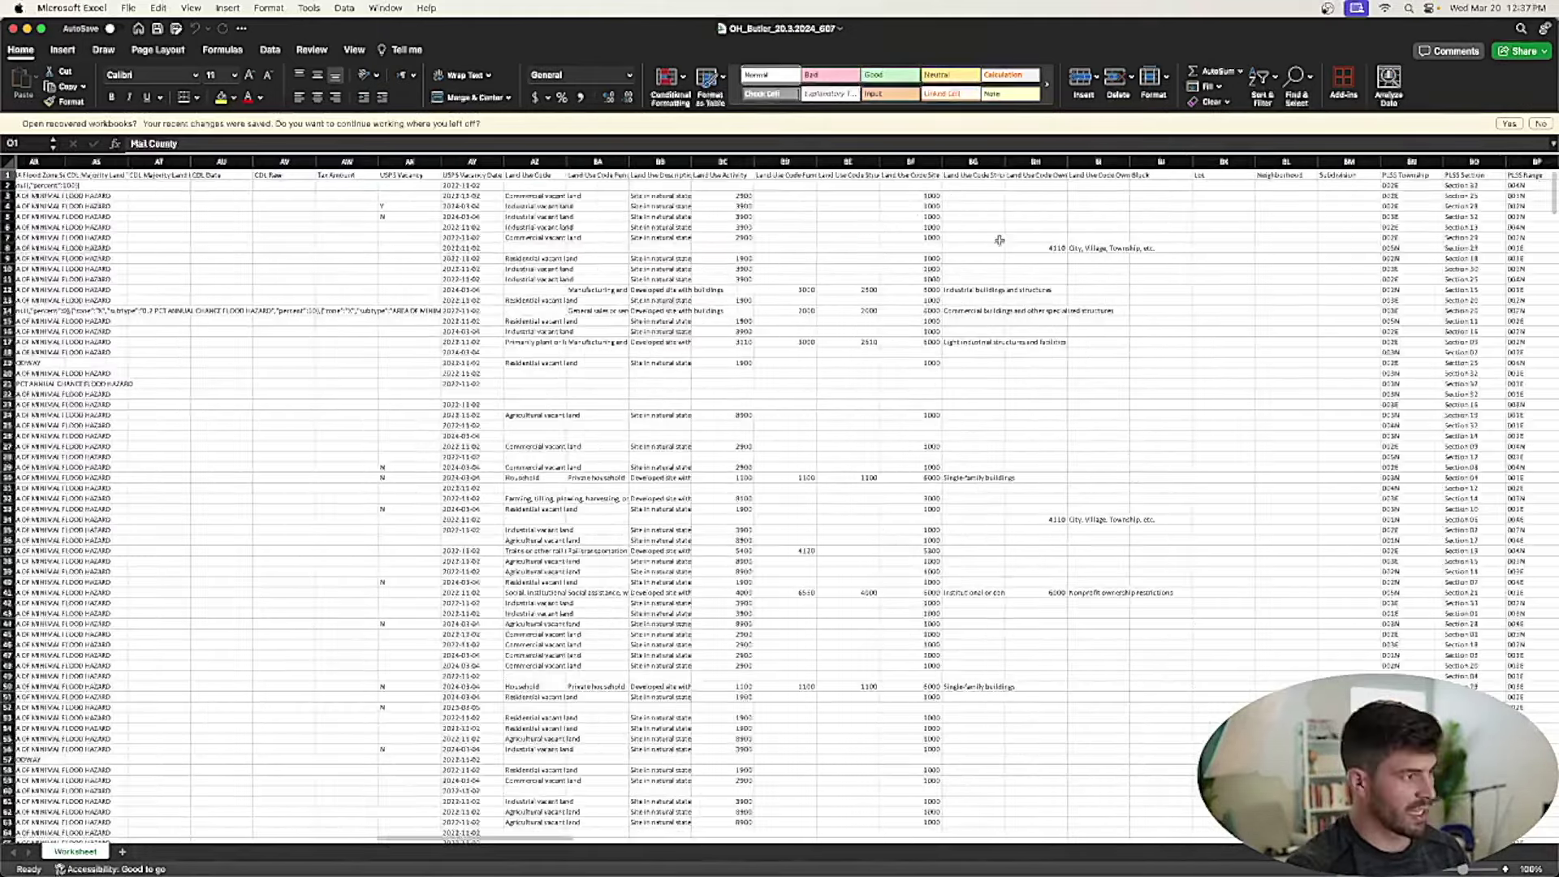
Scroll right across the remaining parcel columns to the address fields and back
scroll(999, 240, right, 7)
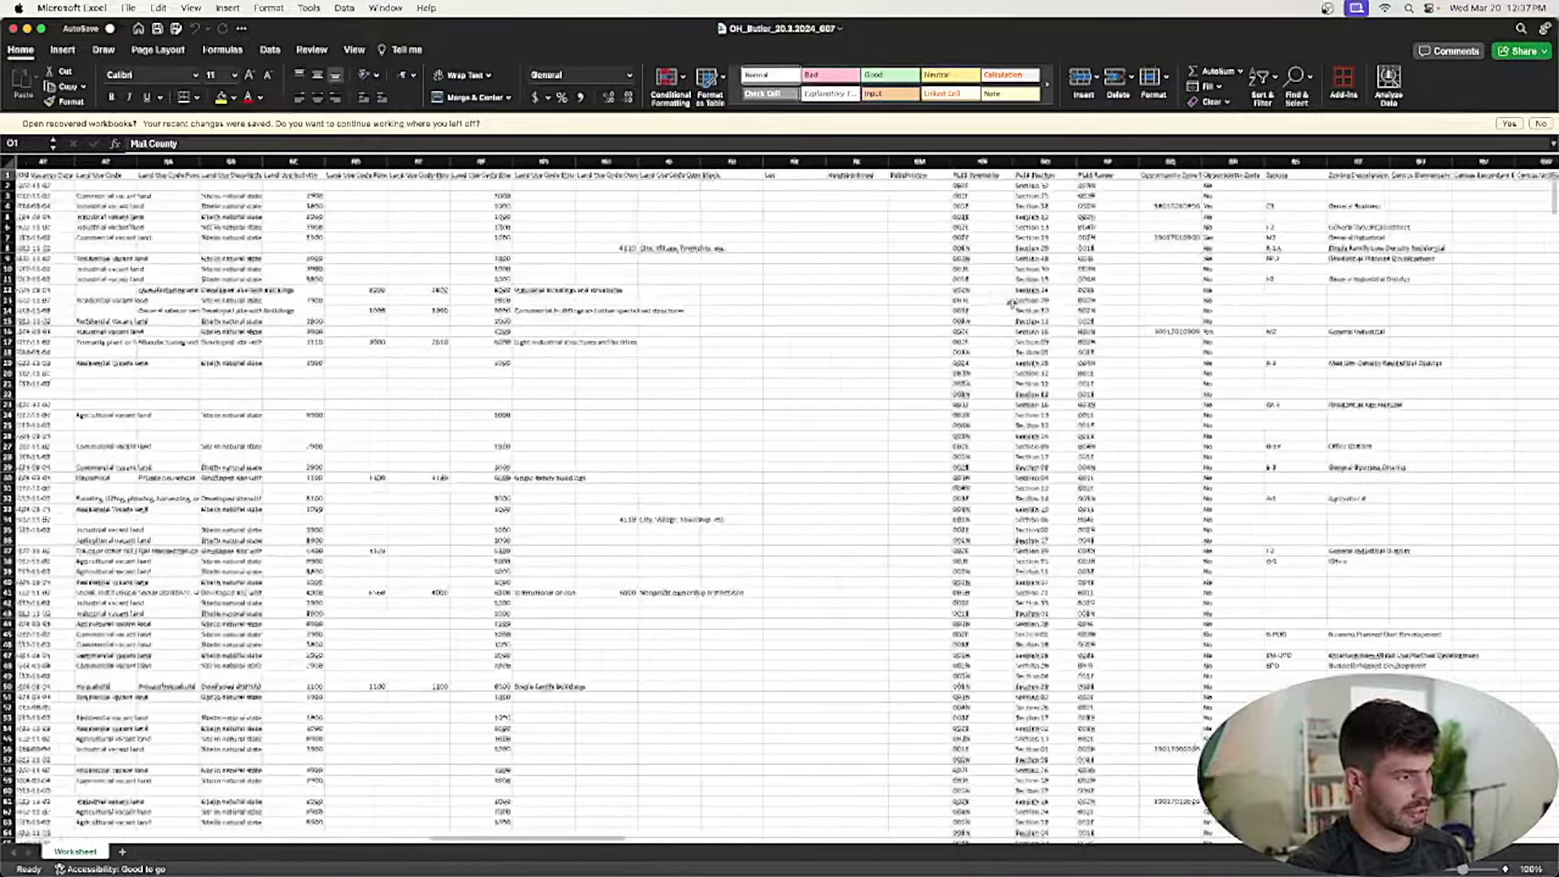
scroll(1012, 303, right, 9)
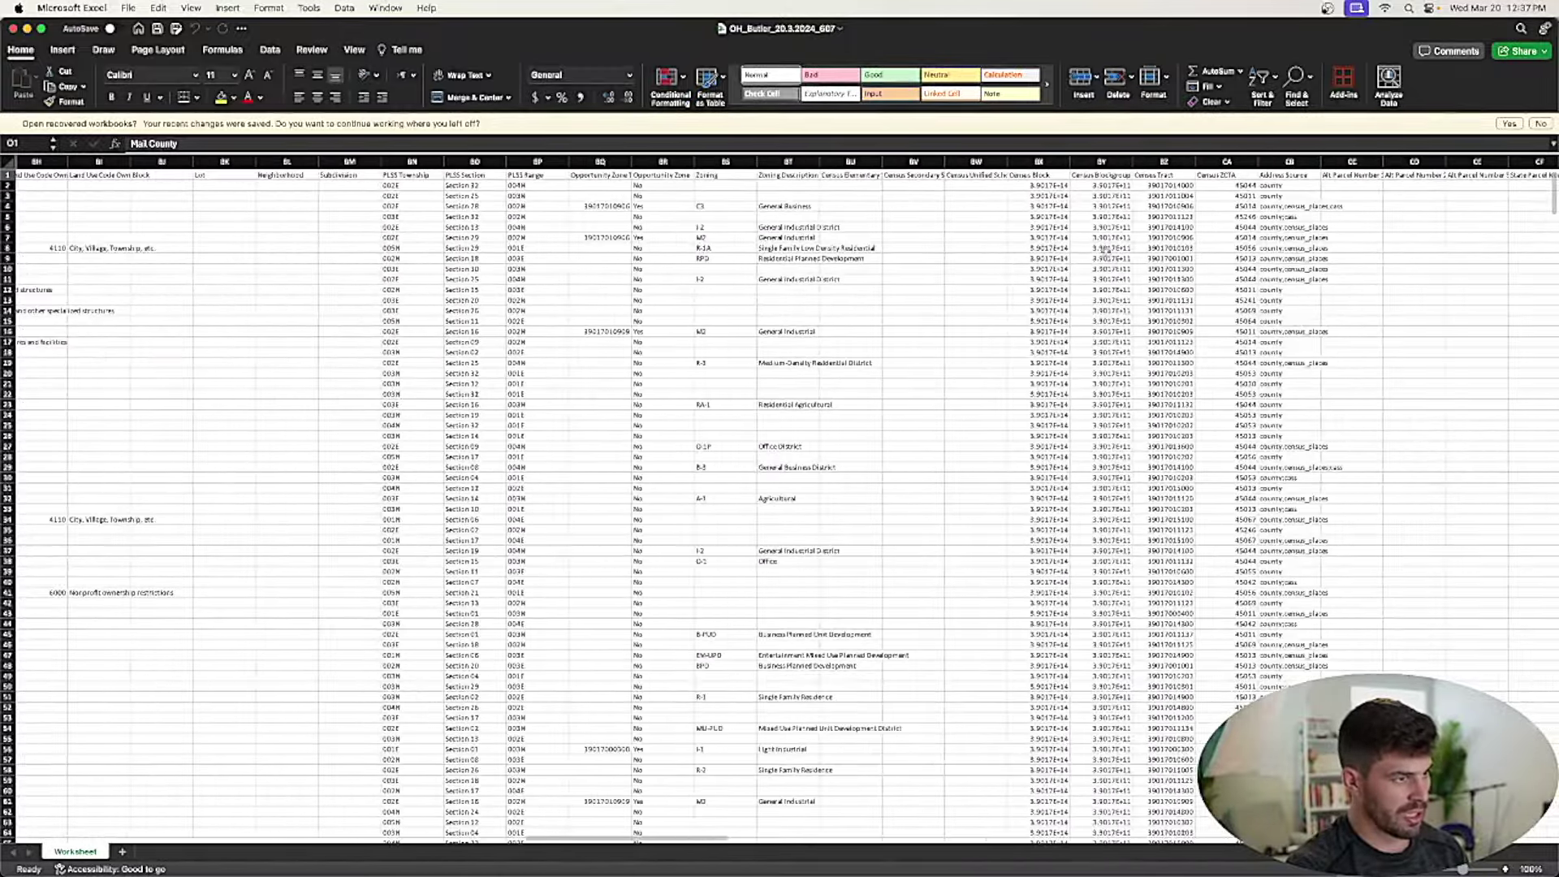
scroll(1105, 251, right, 15)
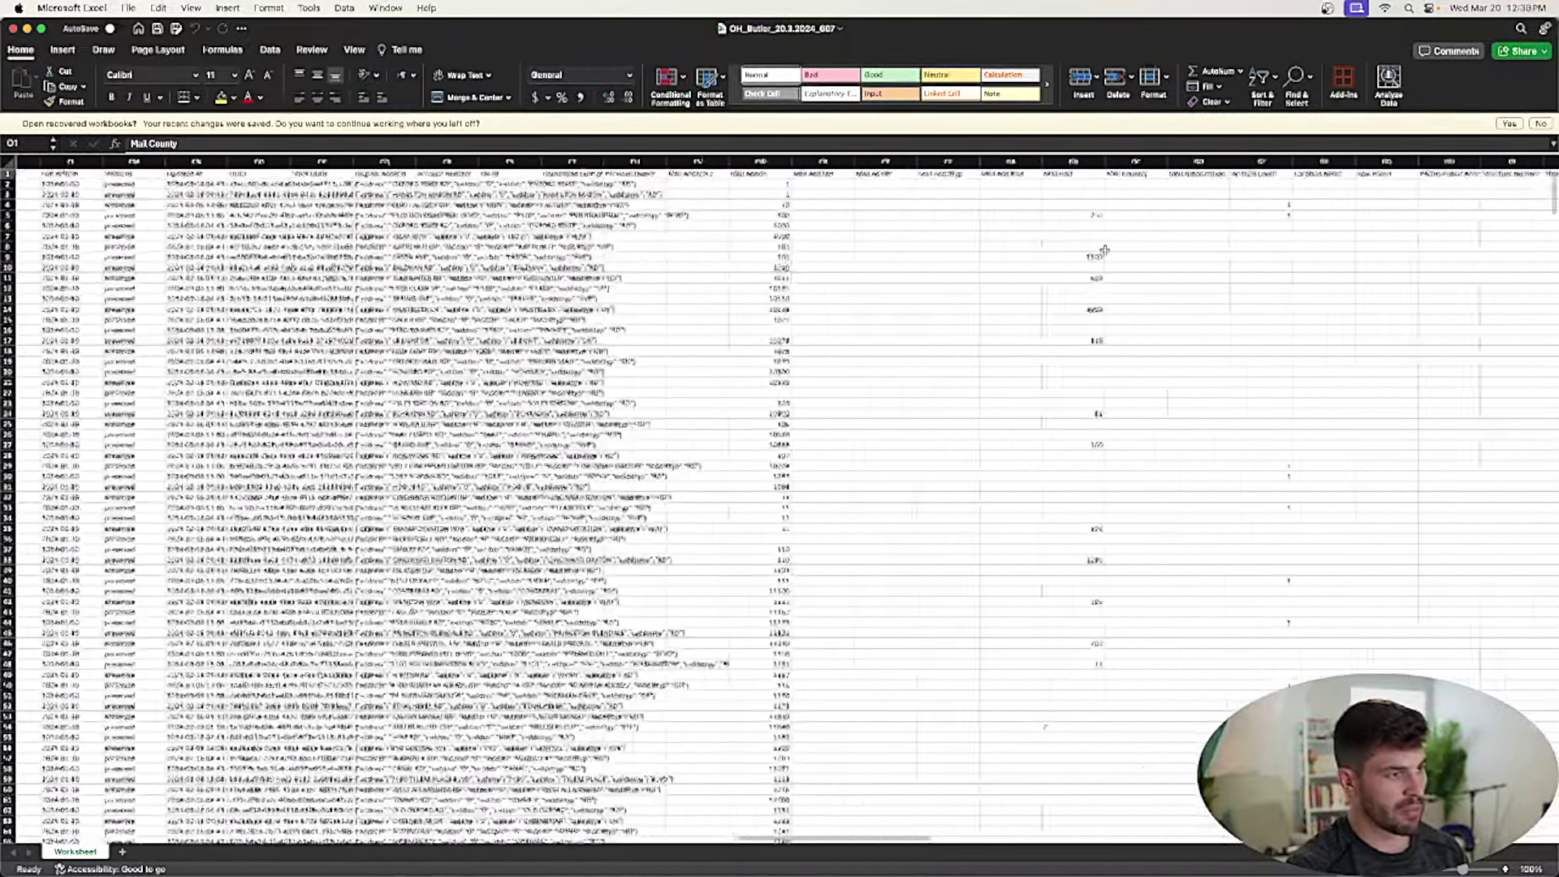
scroll(1105, 251, right, 15)
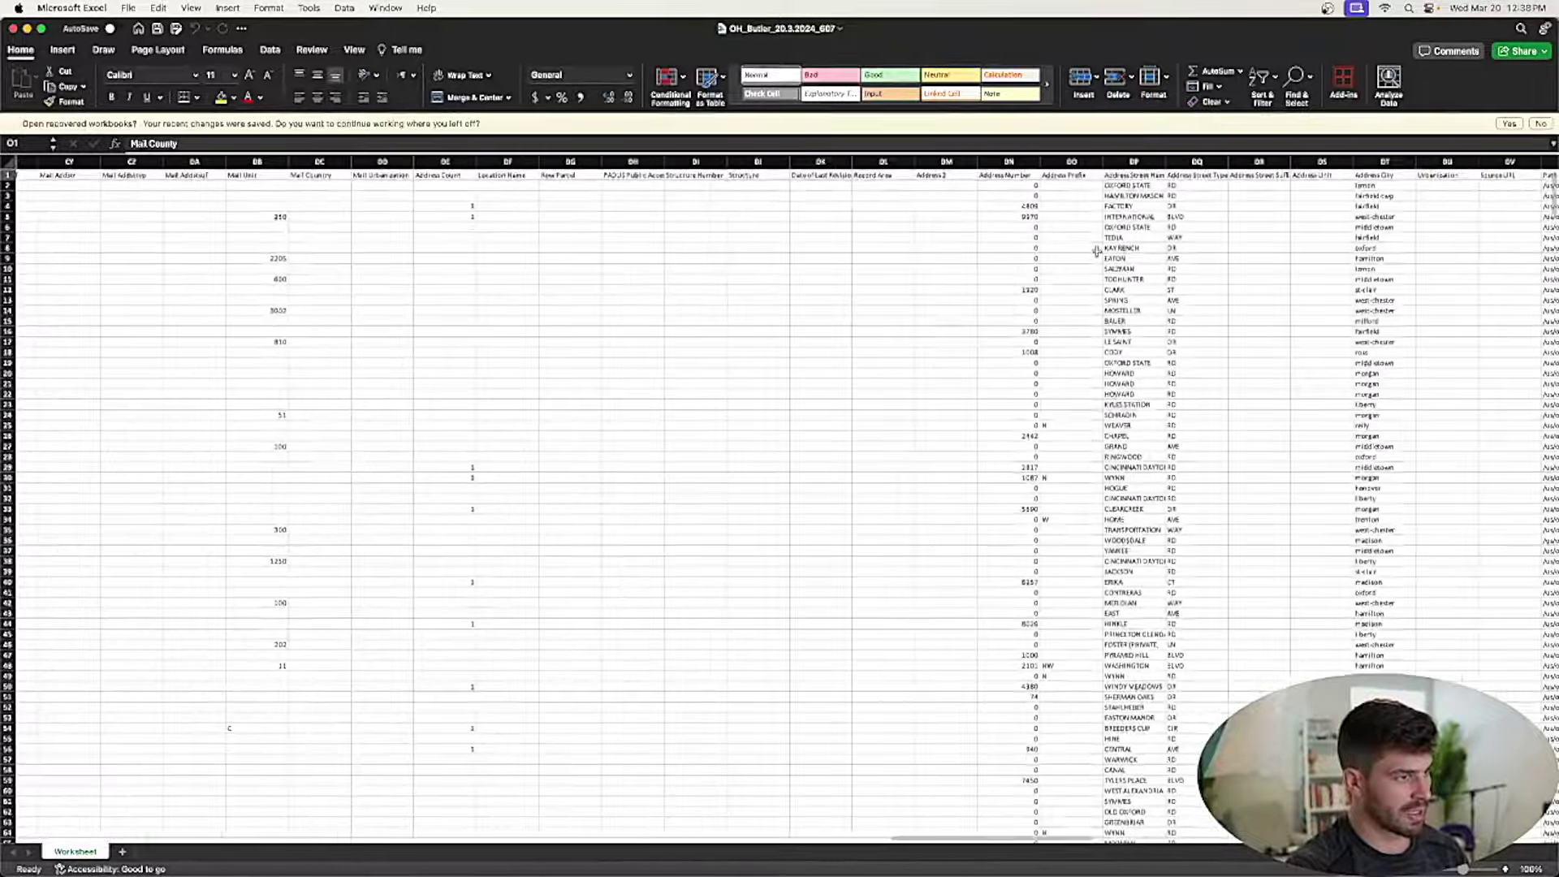
scroll(1096, 251, right, 12)
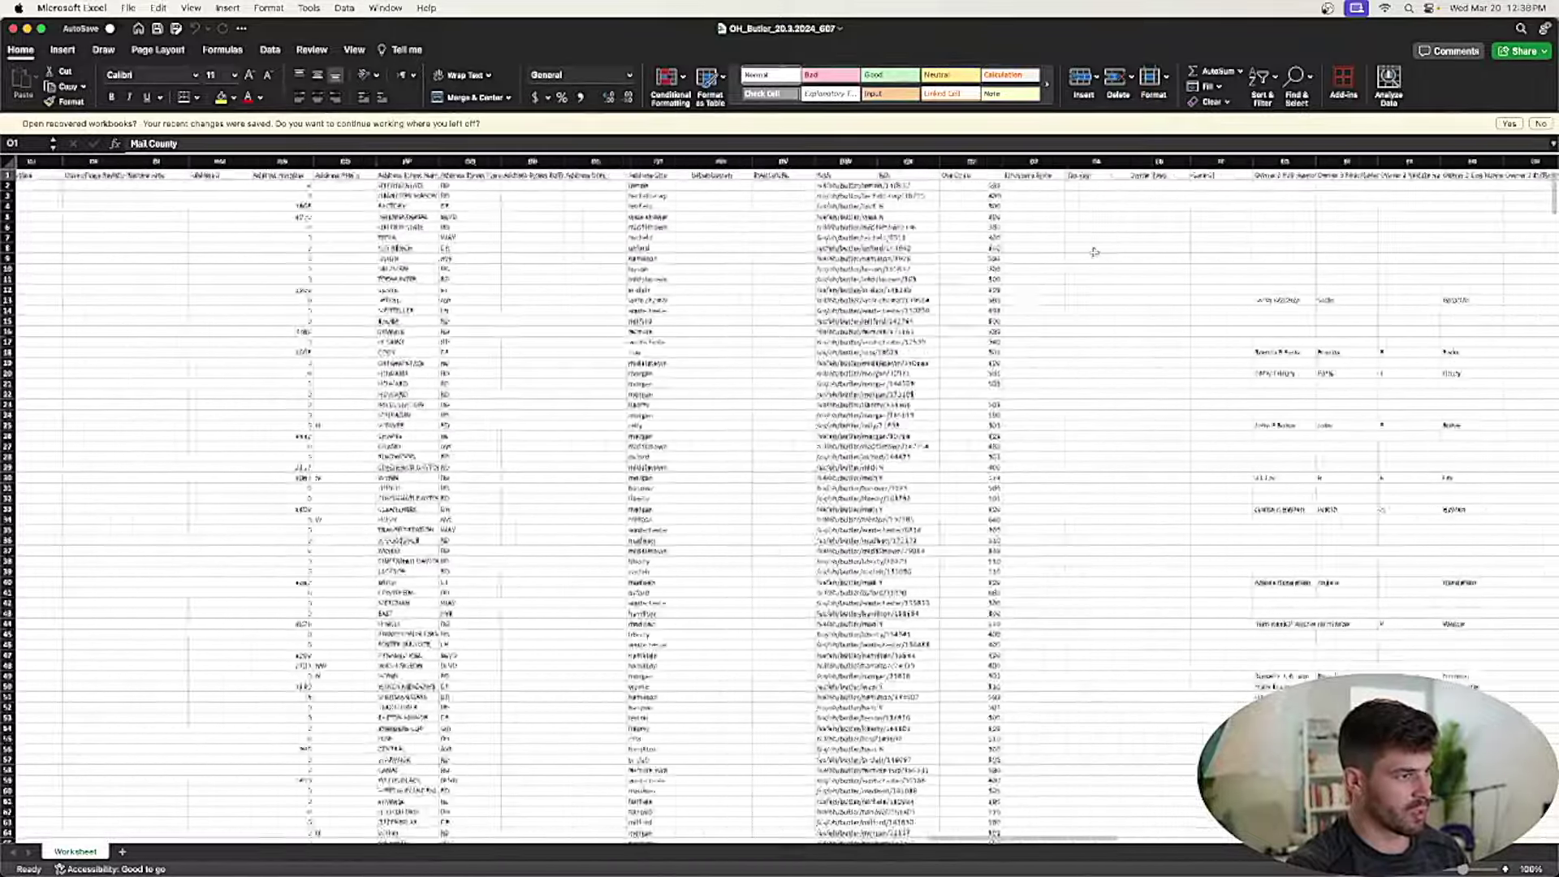
scroll(1094, 252, left, 20)
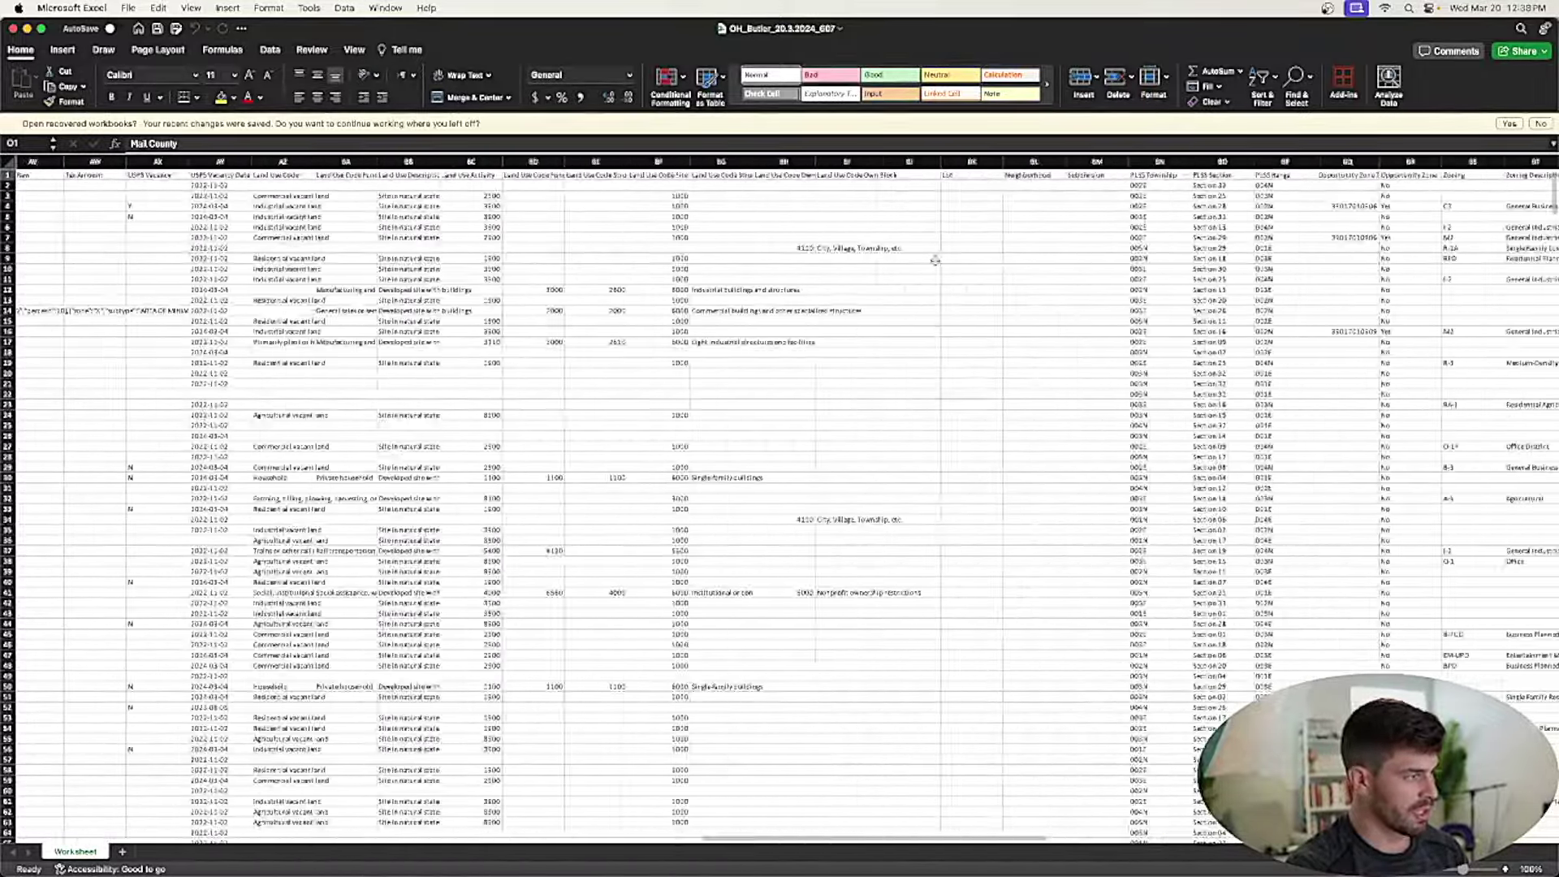
scroll(935, 260, left, 15)
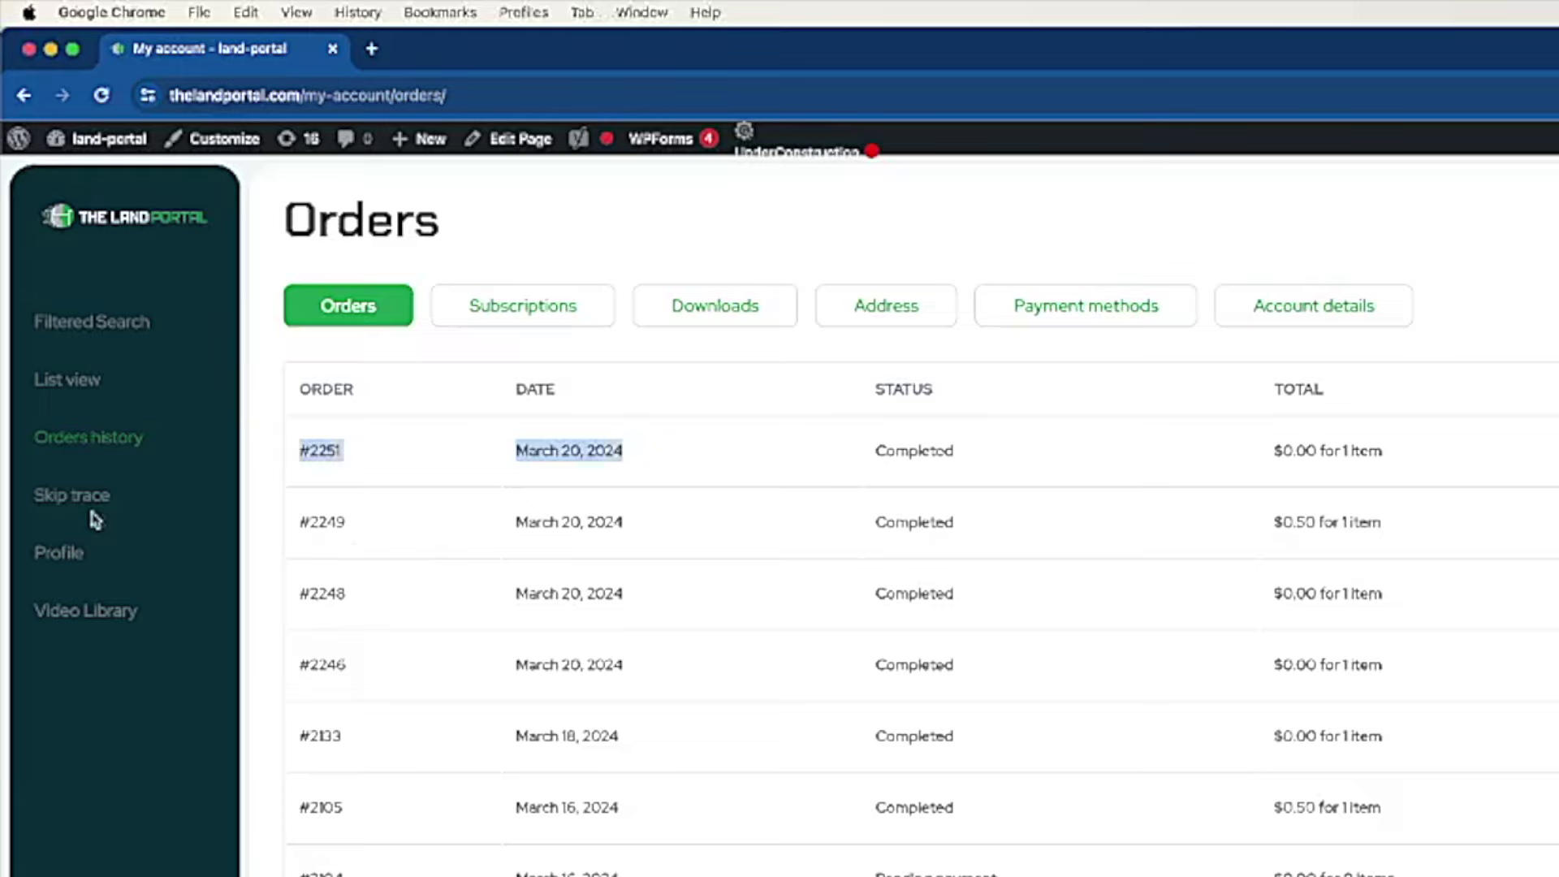
Upload OH_Butler_20.3.2024_607.csv for skip tracing, keeping 'File has header', and continue to field mapping
click(71, 320)
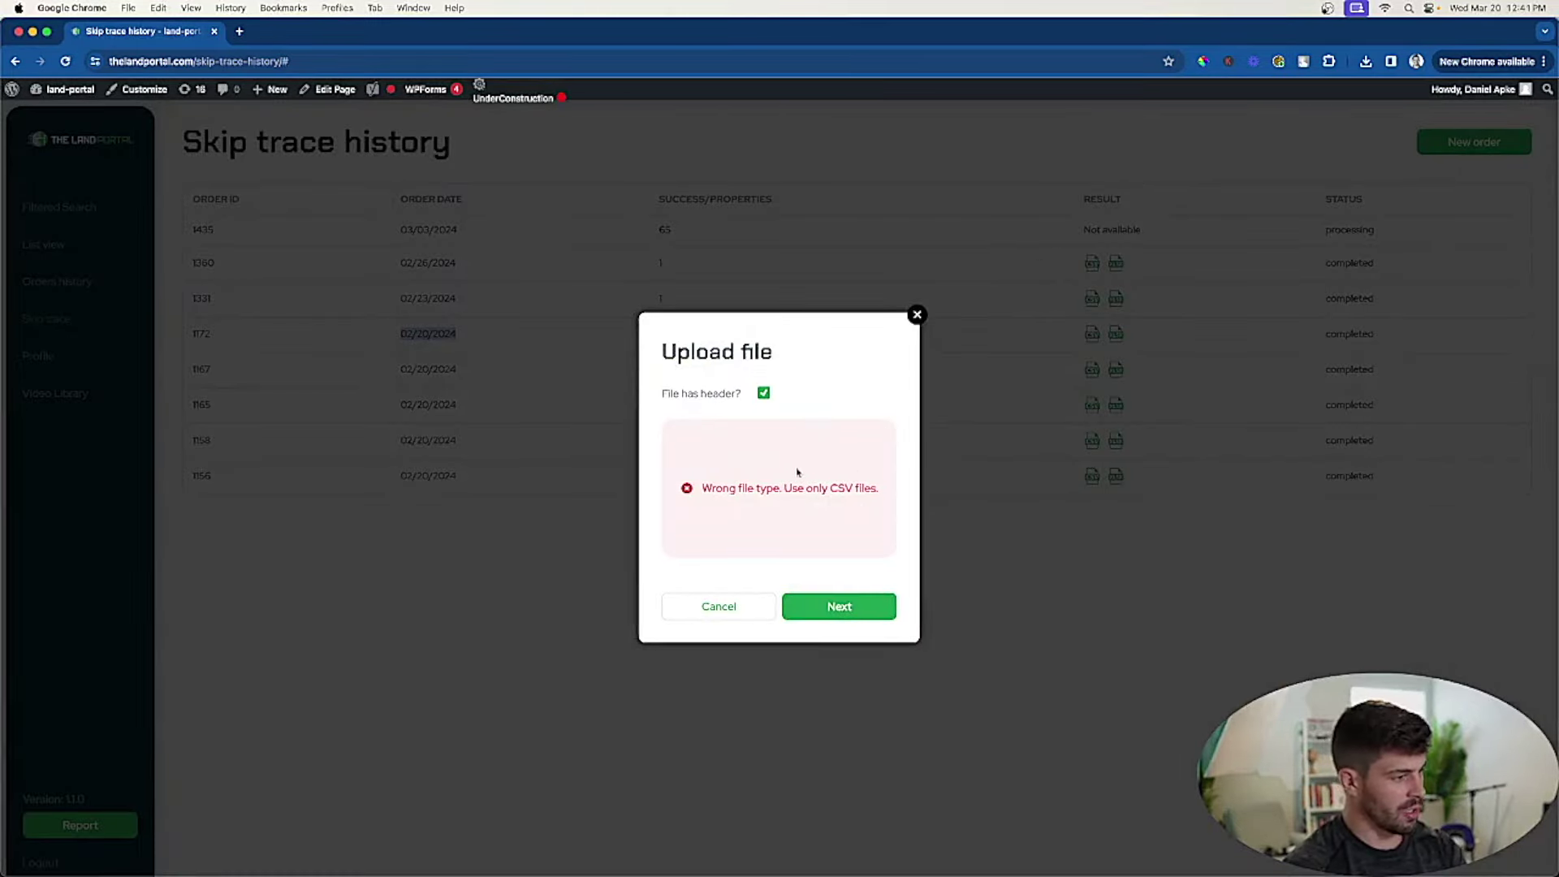
click(796, 473)
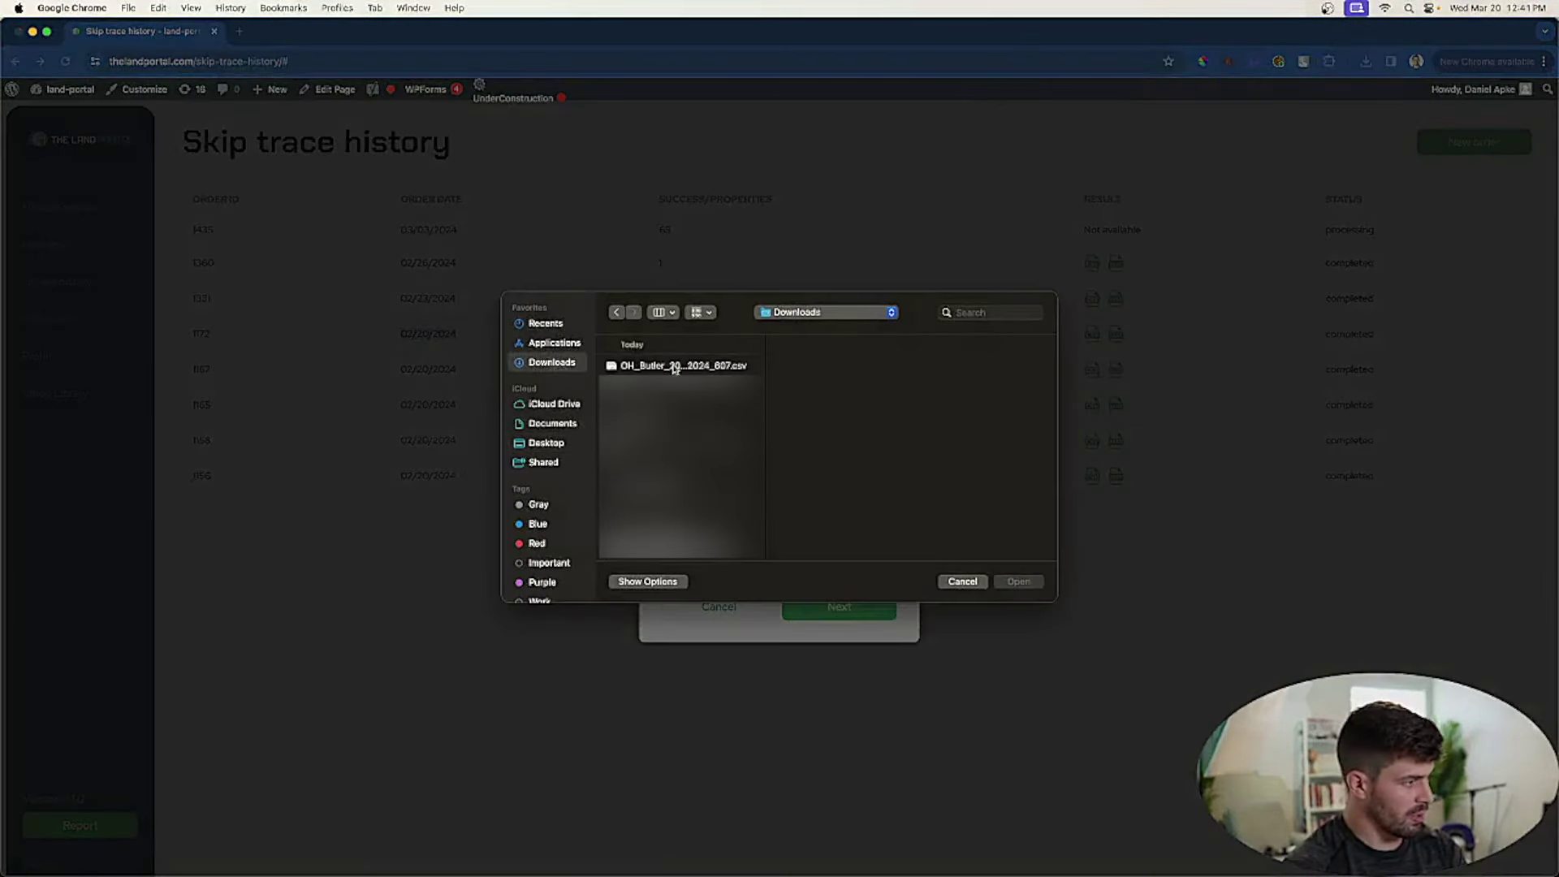
click(674, 367)
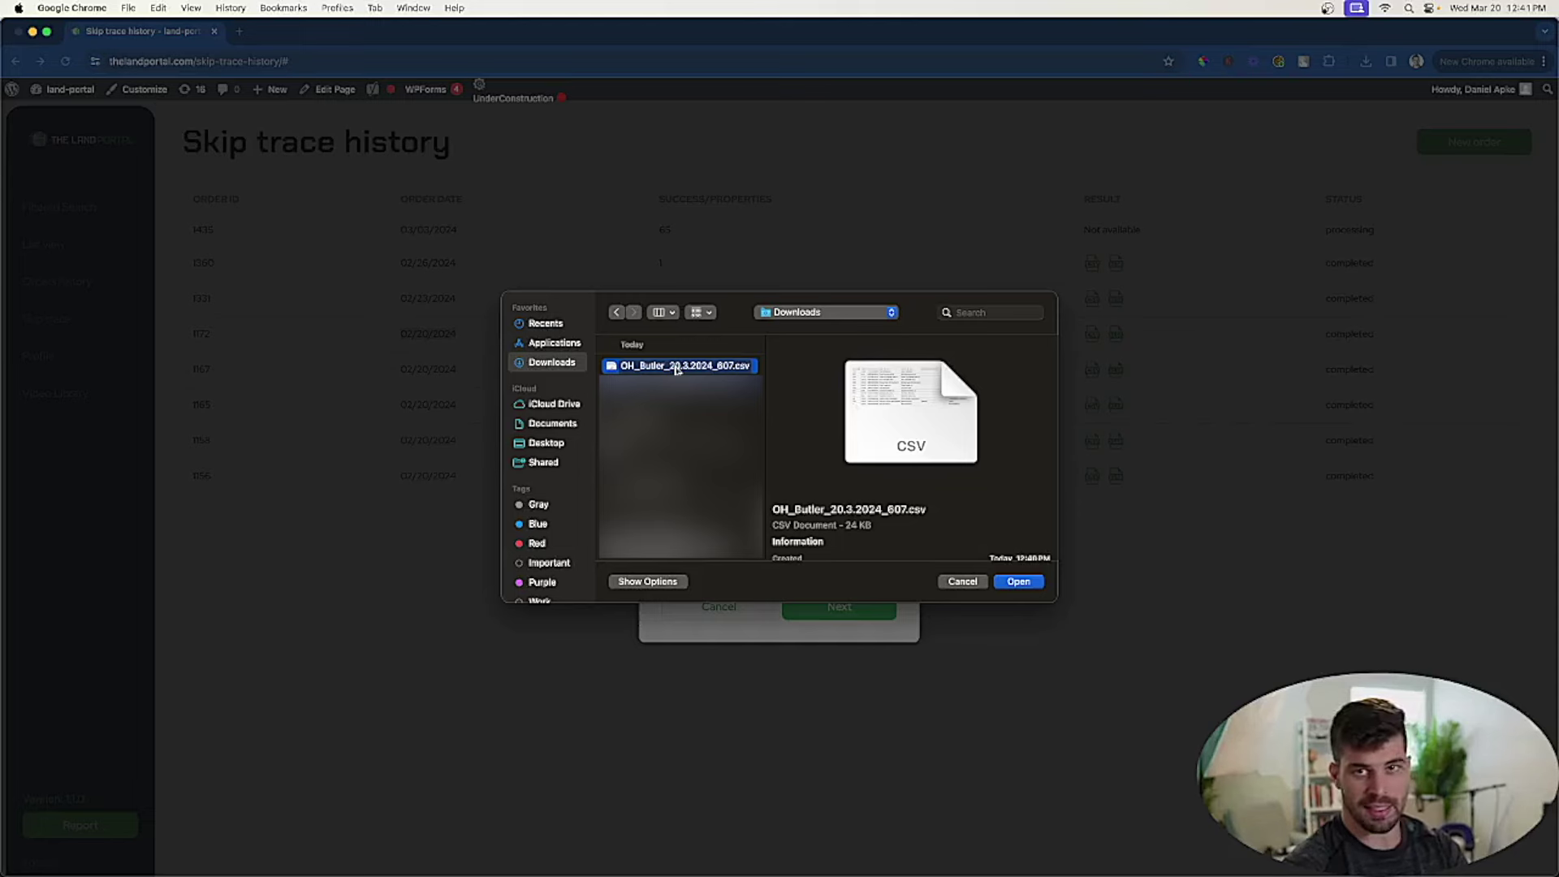
click(1028, 583)
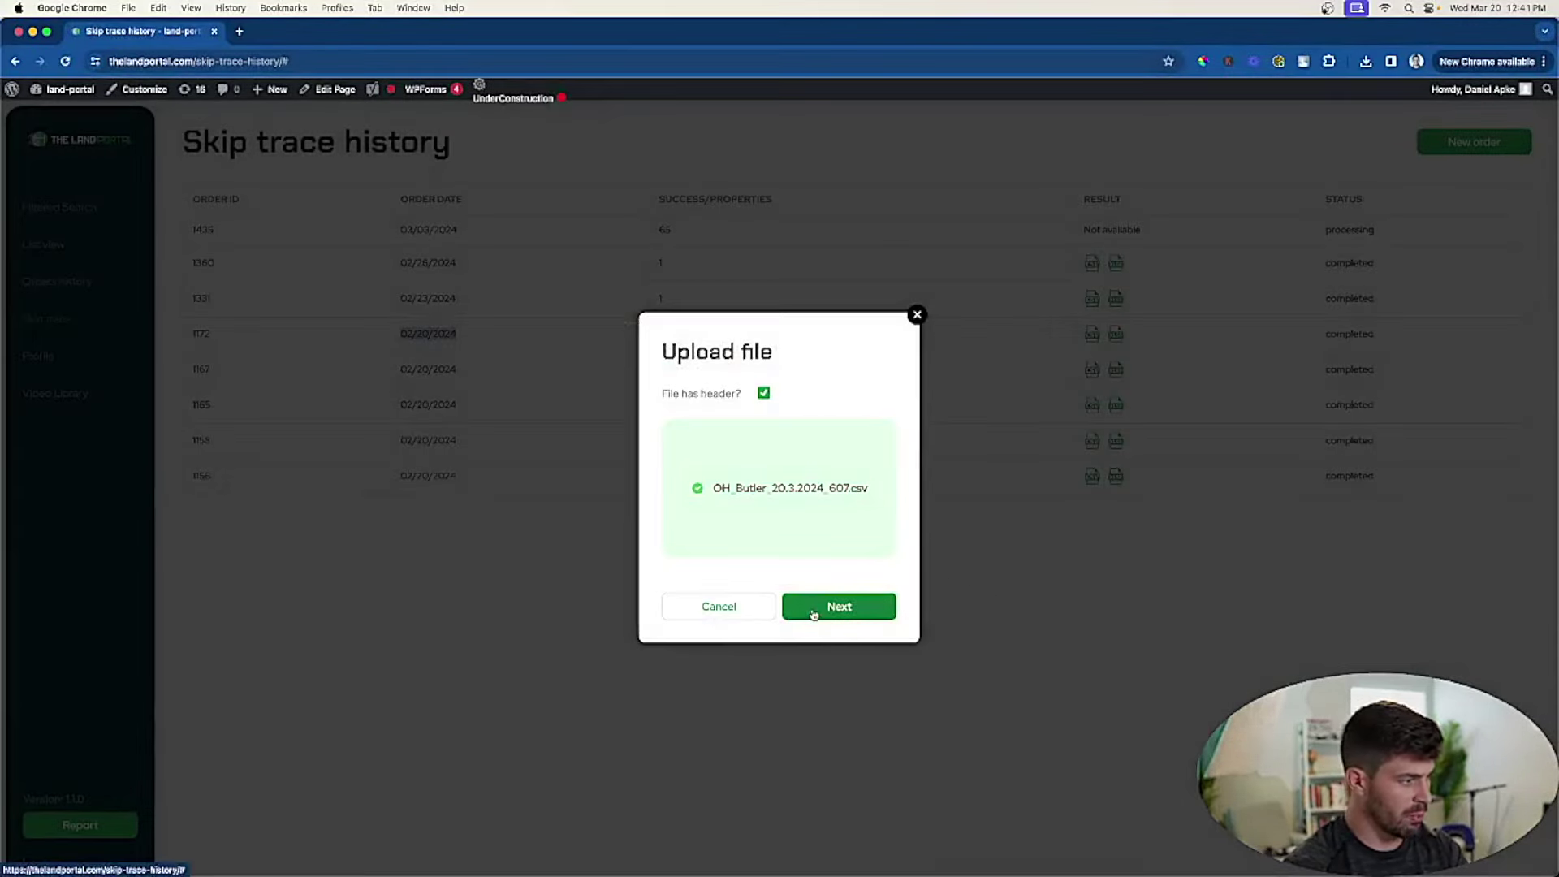
click(817, 605)
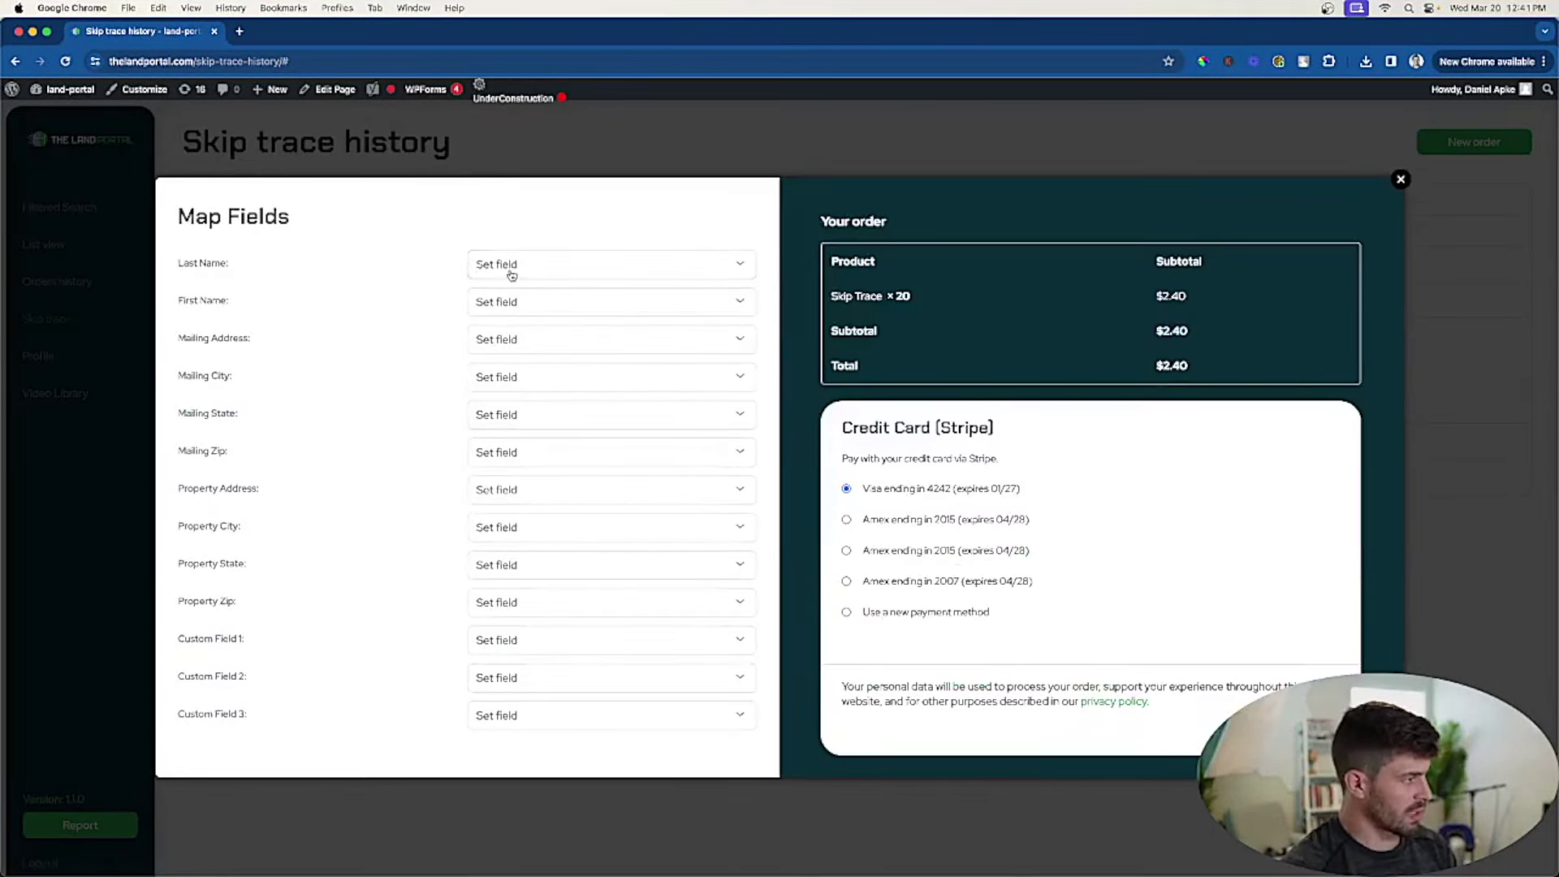
Check the exported spreadsheet's header row A1:P1 and a sample city value before mapping
click(511, 268)
click(428, 258)
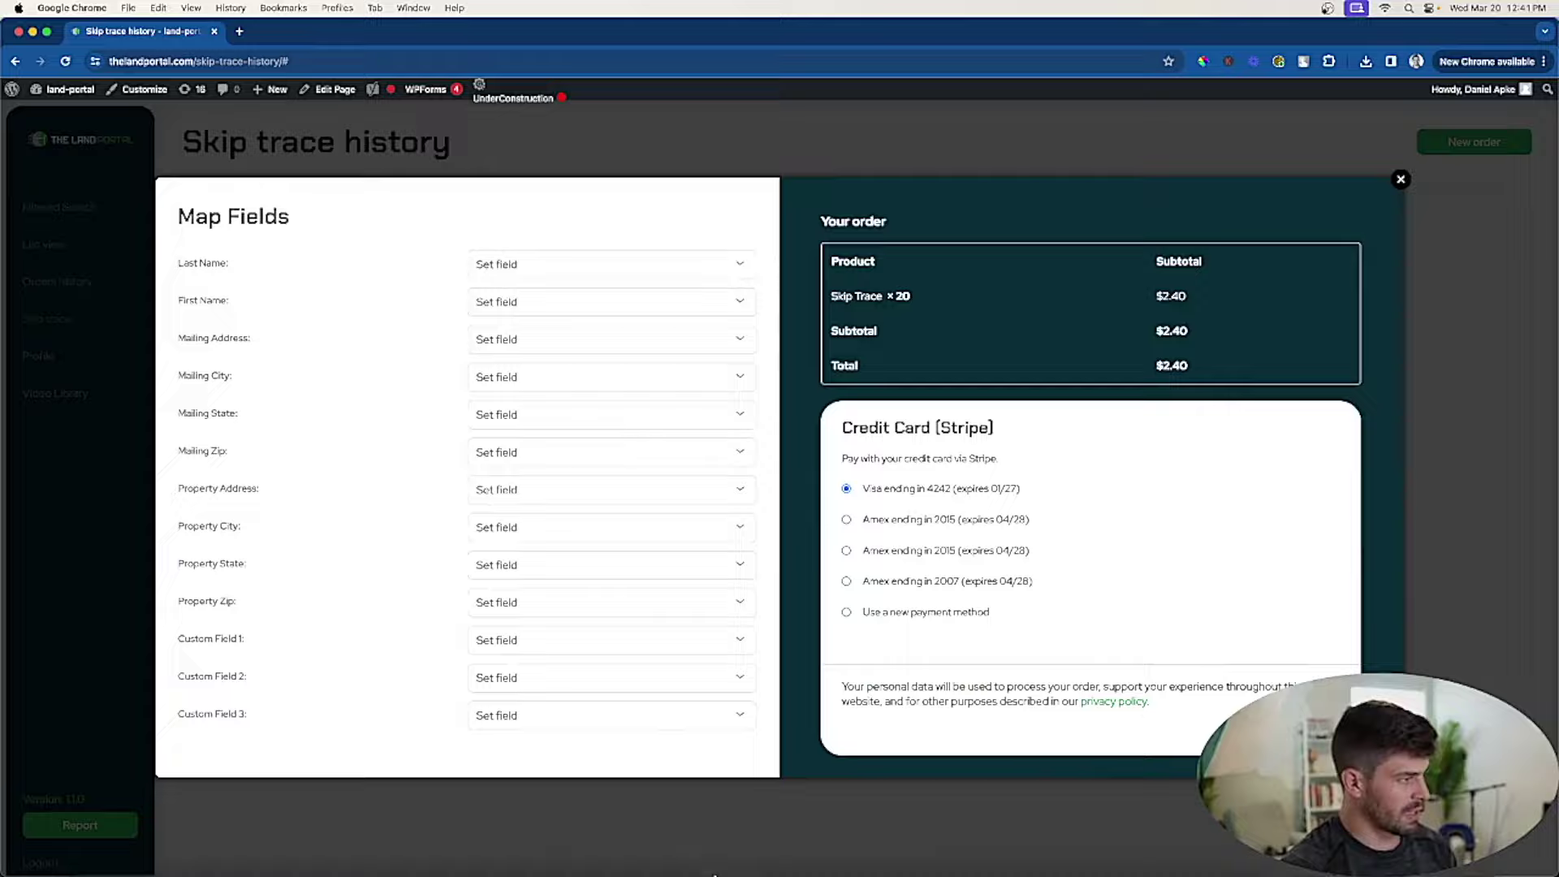
mouse_move(1020, 860)
click(1224, 854)
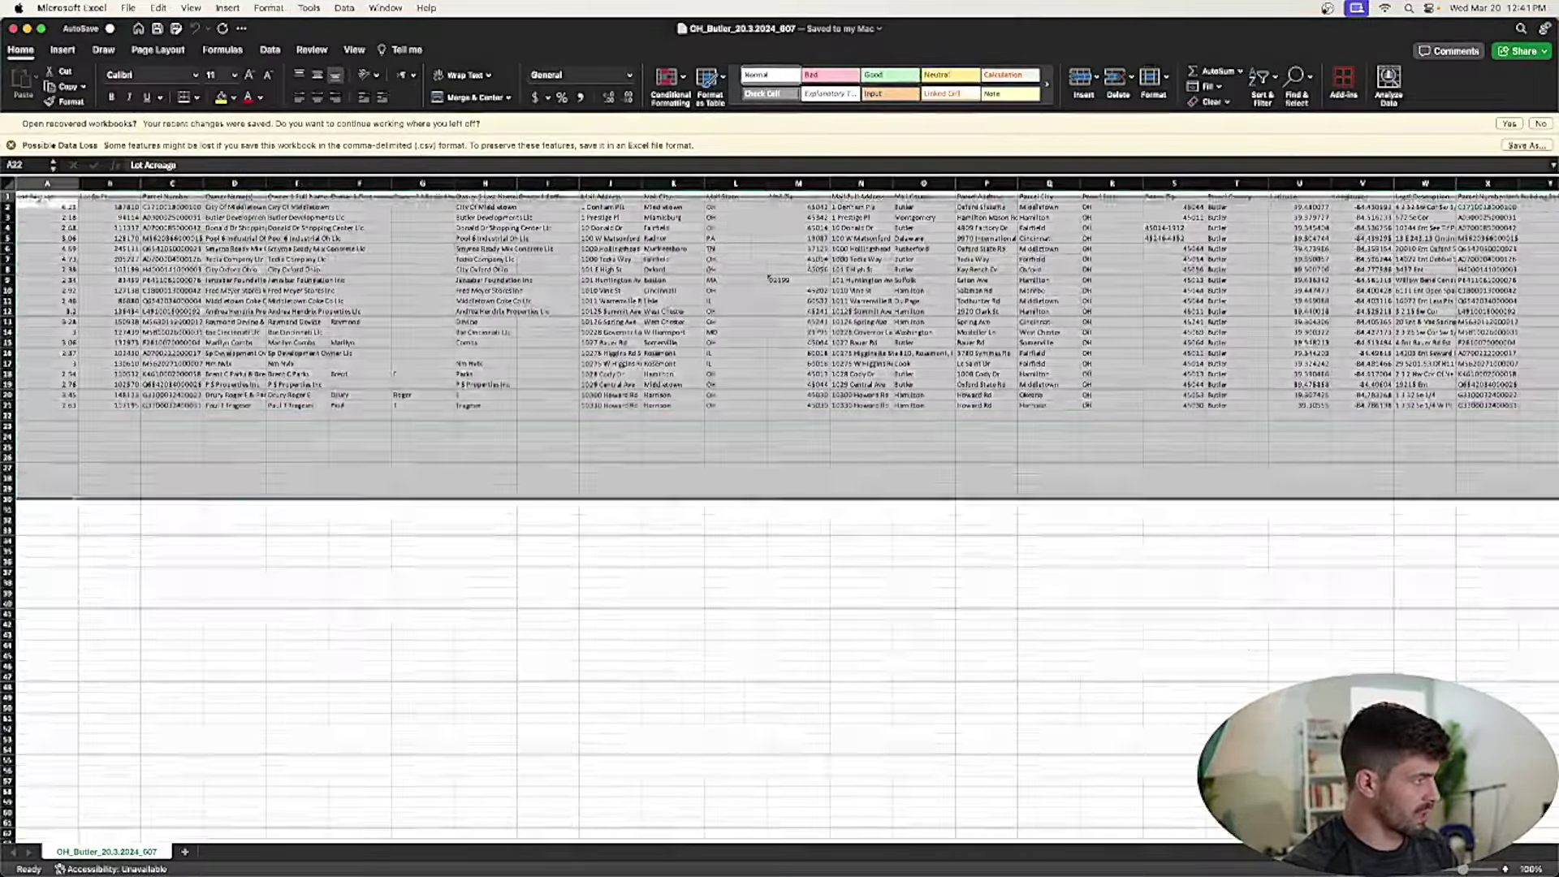
drag(32, 196, 1202, 195)
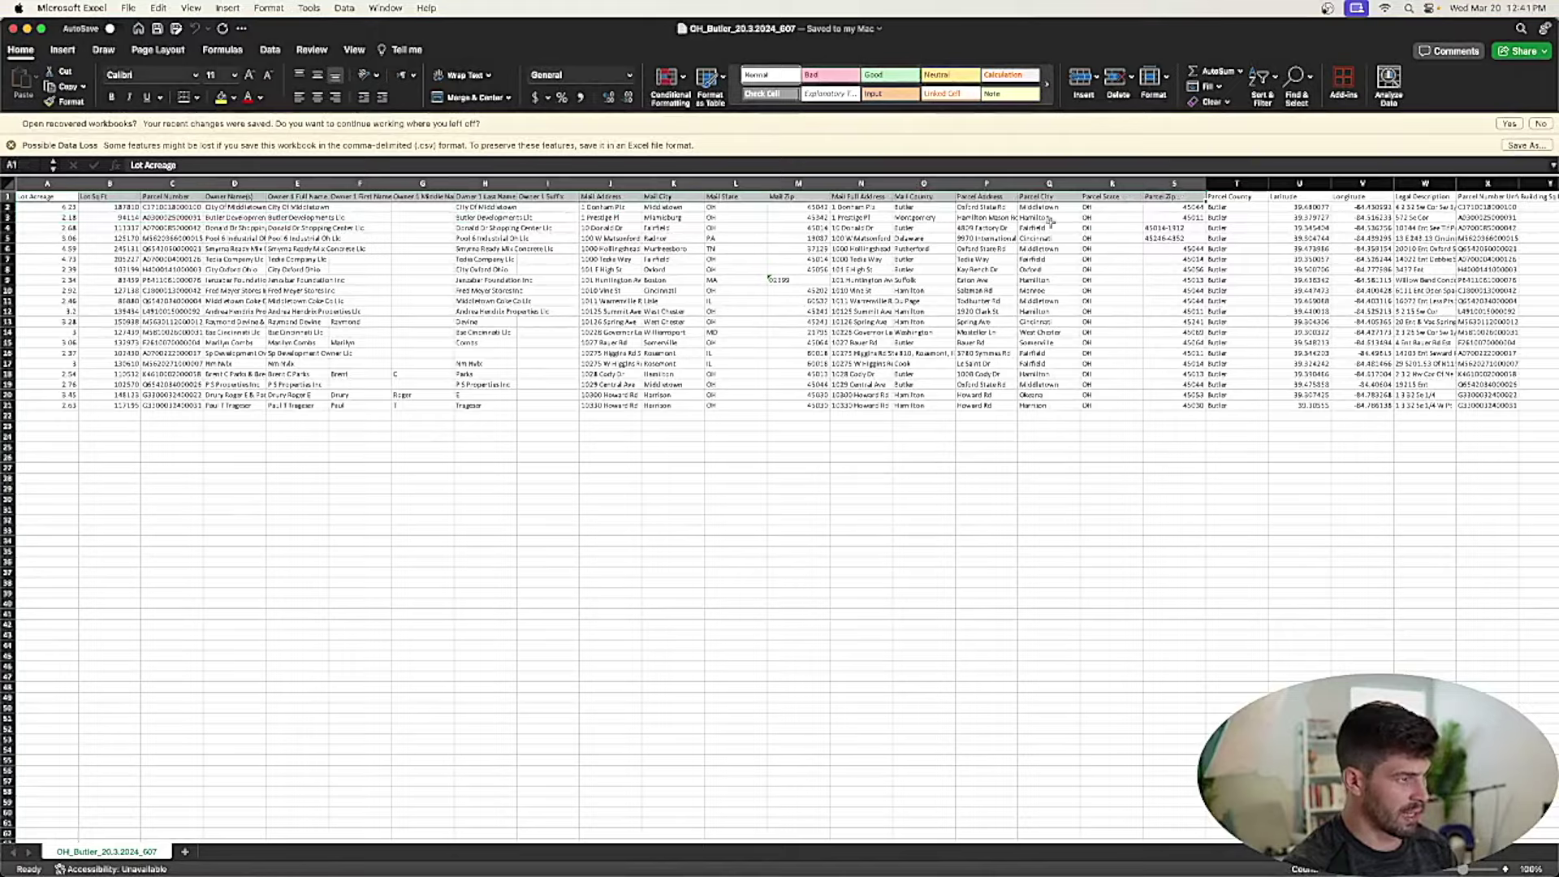
click(1049, 228)
click(29, 28)
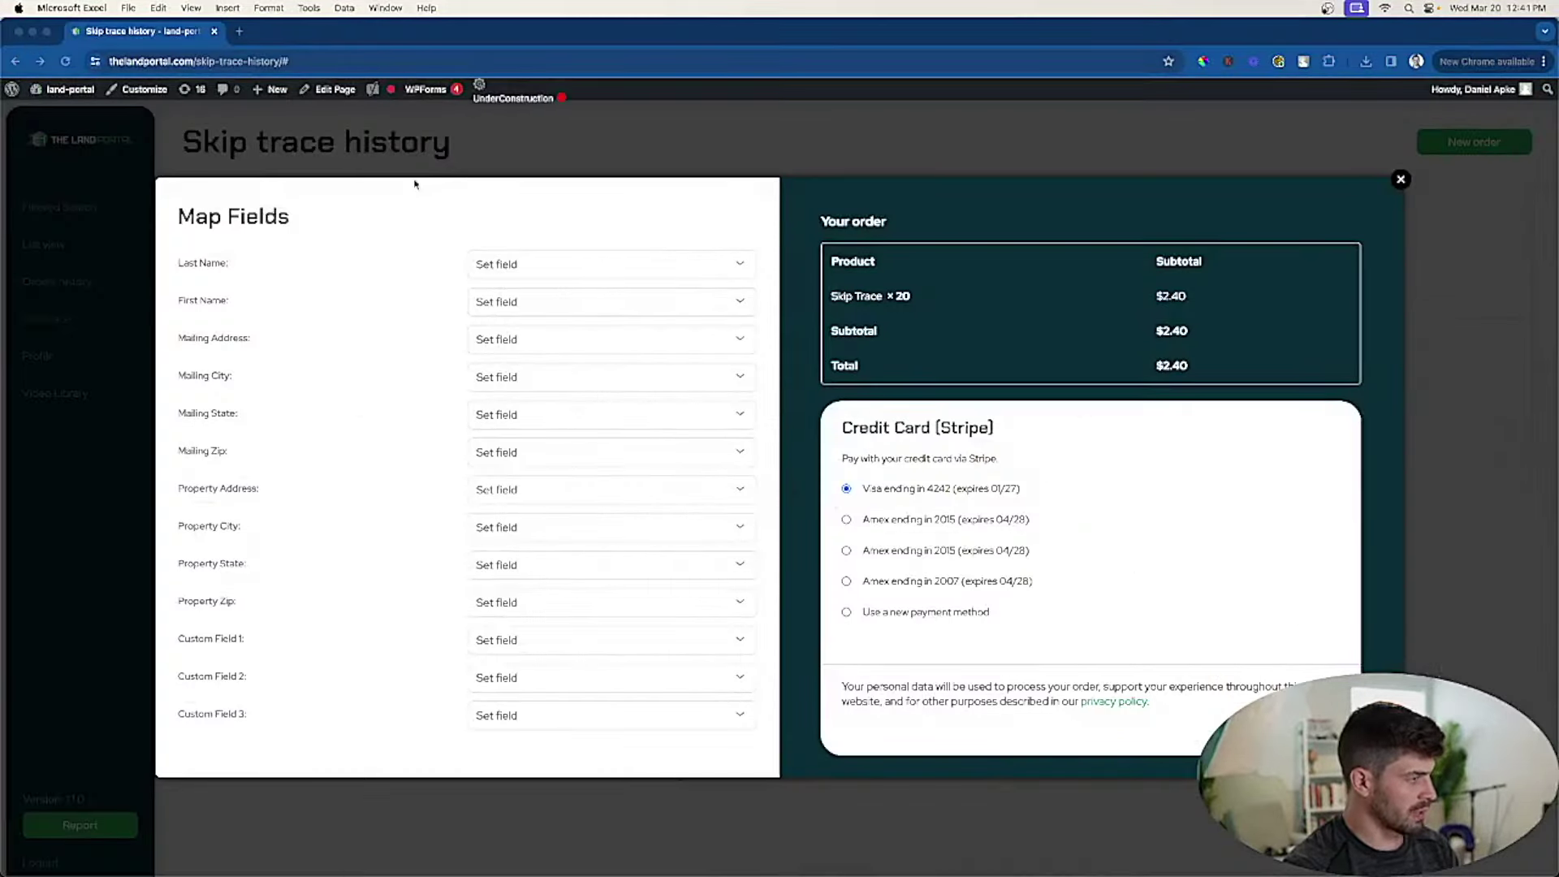
Map Last Name and First Name to Owner 1 Last Name and Owner 1 First Name
click(532, 266)
text(last)
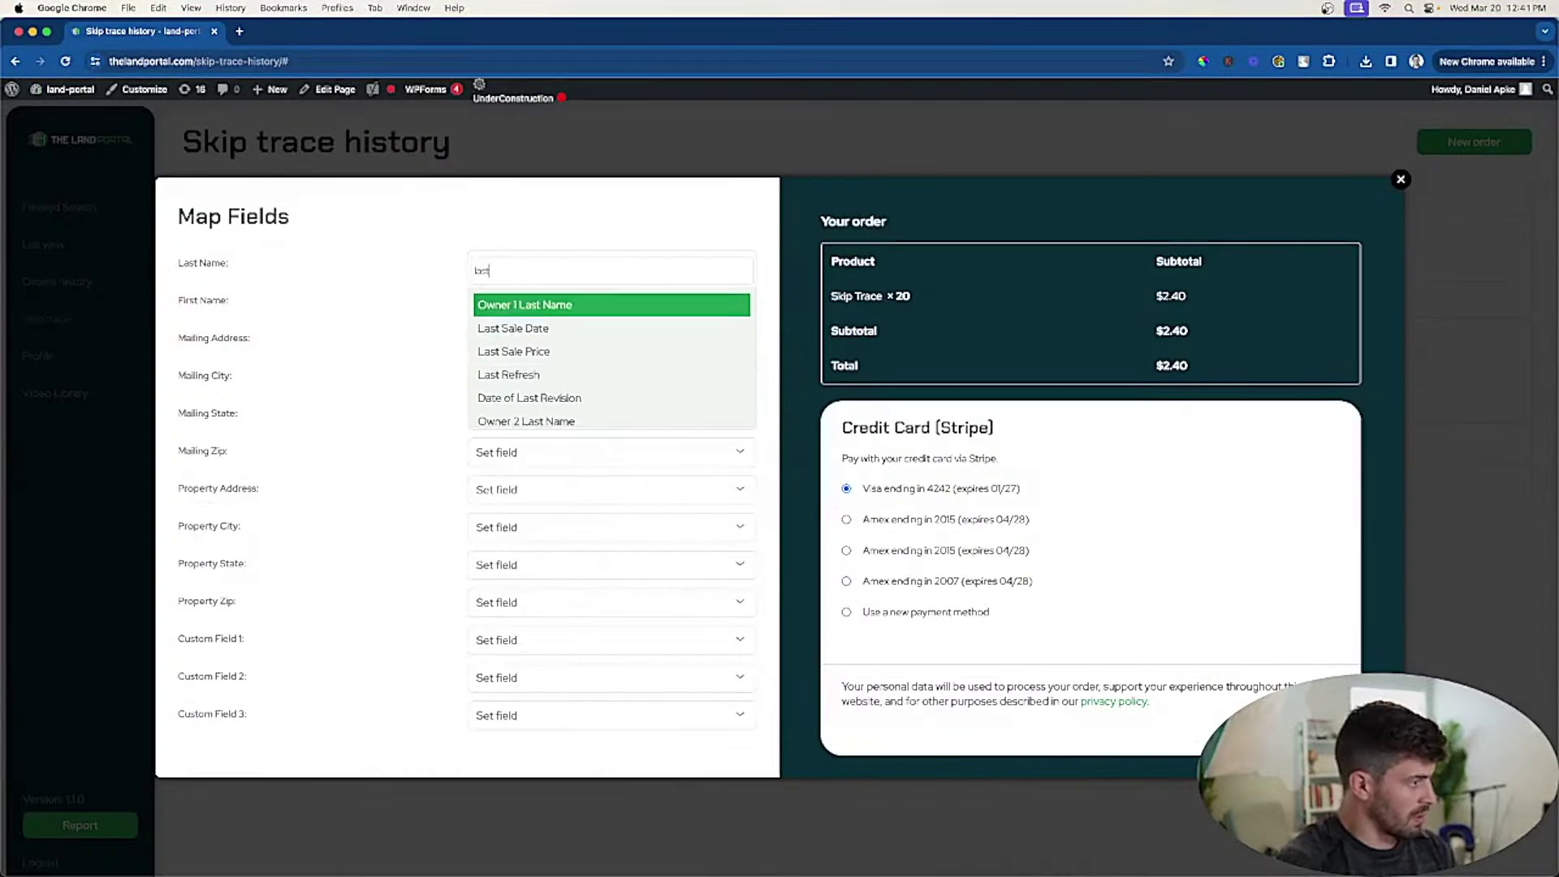
click(520, 305)
click(532, 302)
text(first)
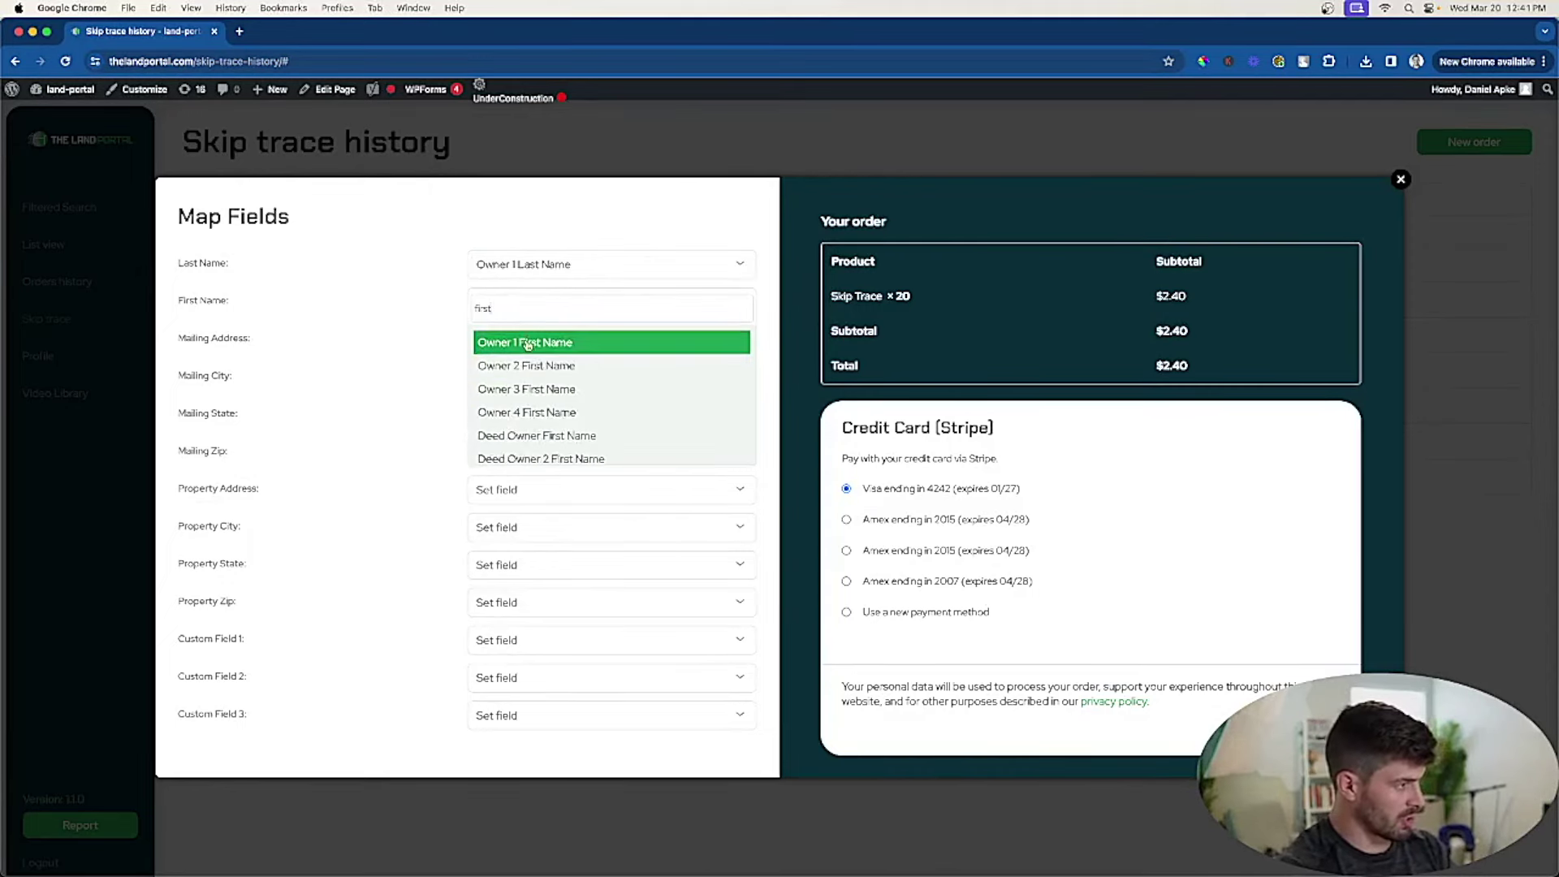
click(528, 343)
Map Mailing Address, City and State to Mail Address, Mail City and Mail State, then pay with the Amex card
click(528, 345)
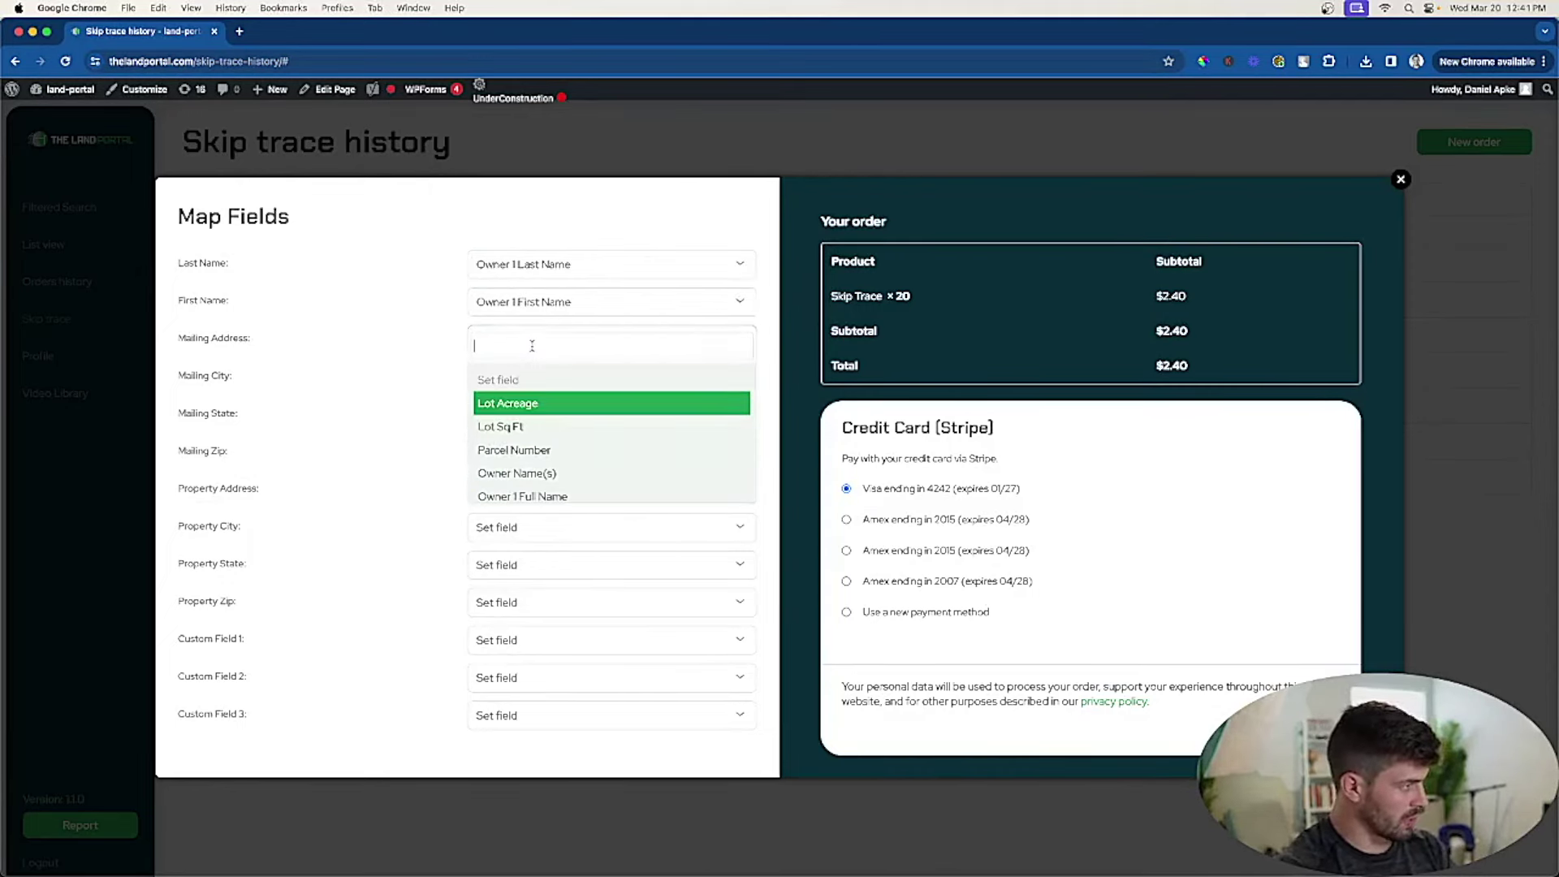
text(mailing)
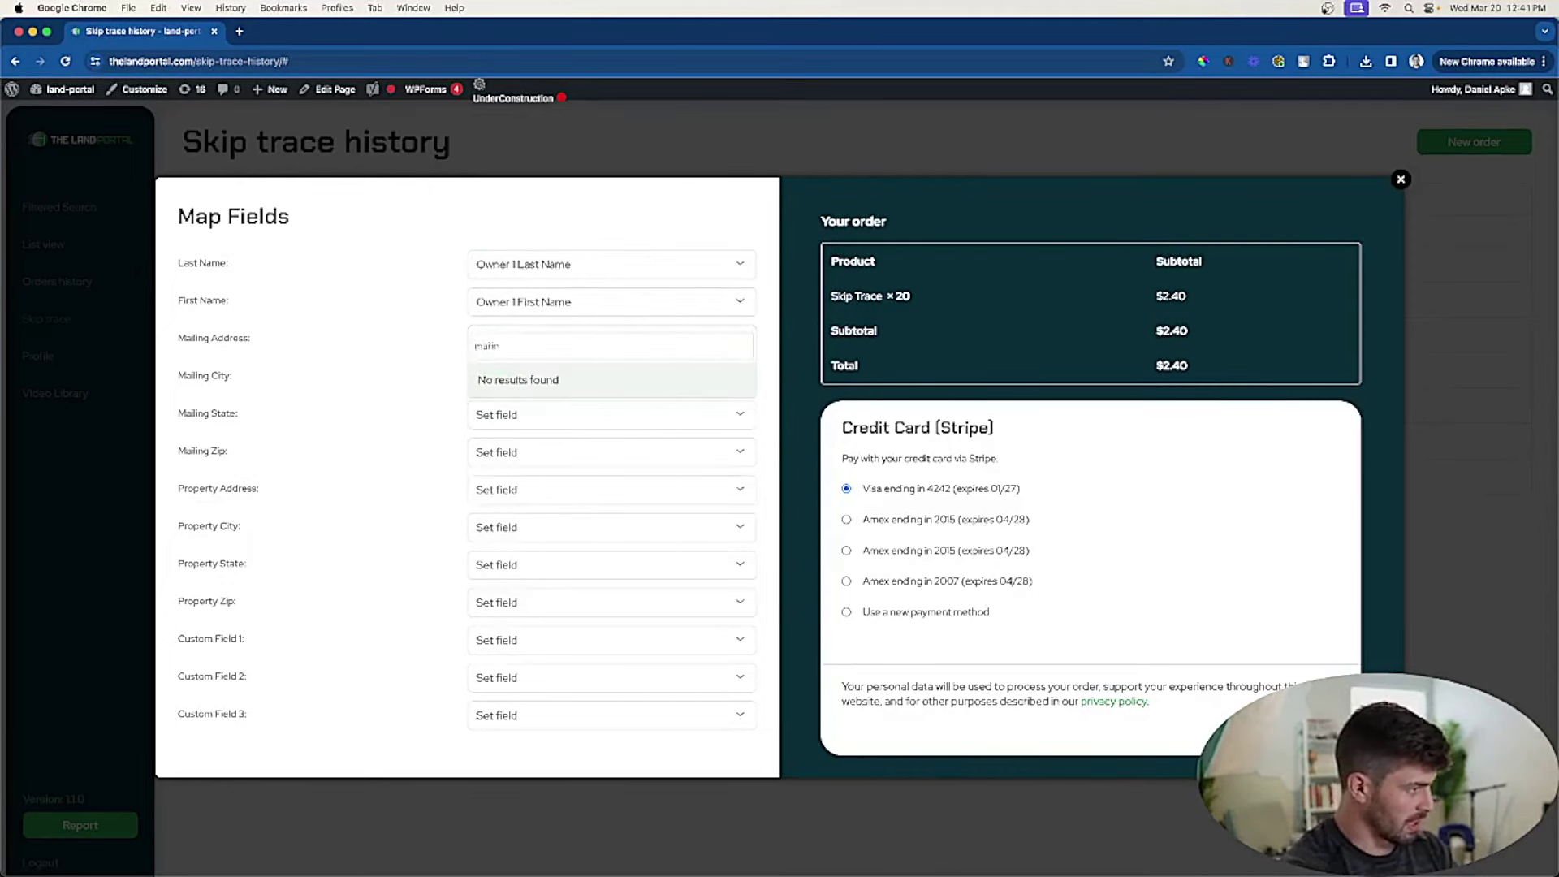
key(BackSpace)
key(BackSpace)
key(BackSpace)
click(528, 380)
click(544, 377)
text(city)
click(528, 414)
click(536, 416)
text(st)
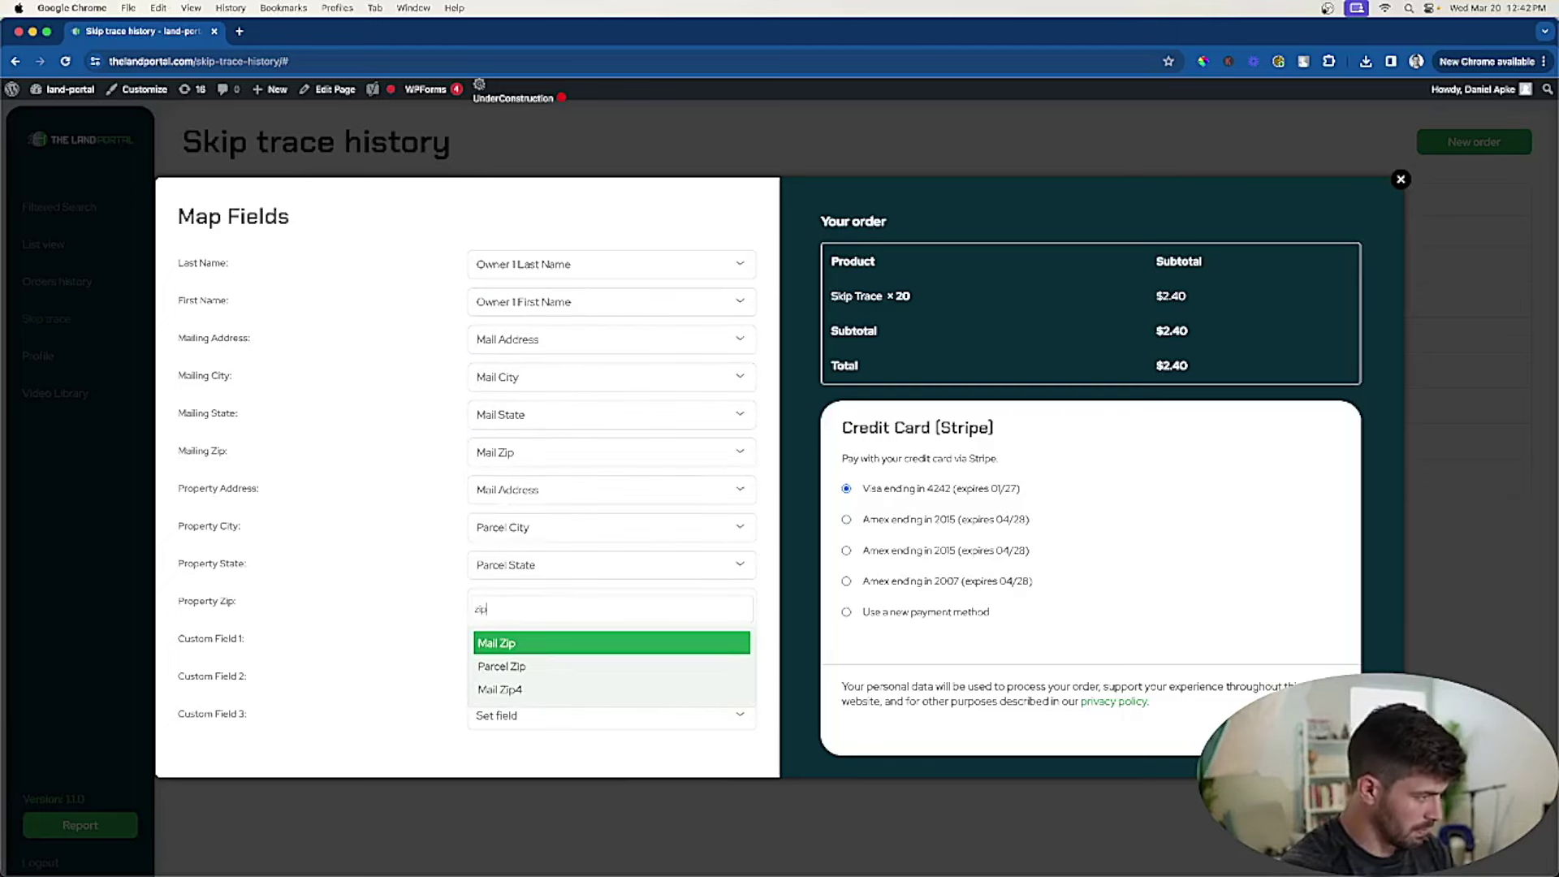
key(Down)
key(Return)
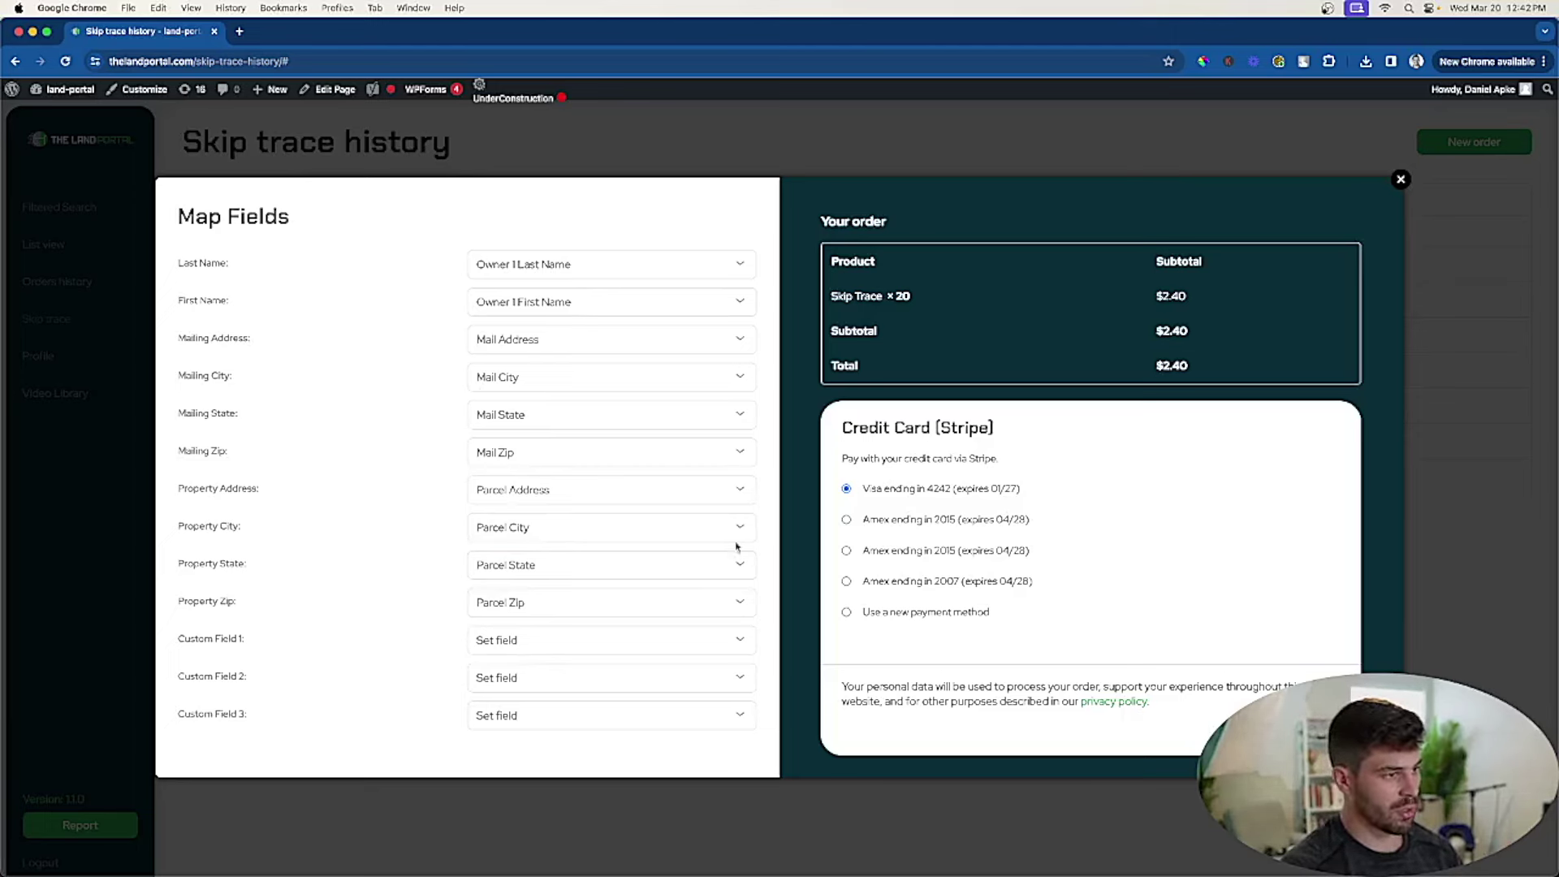
click(873, 520)
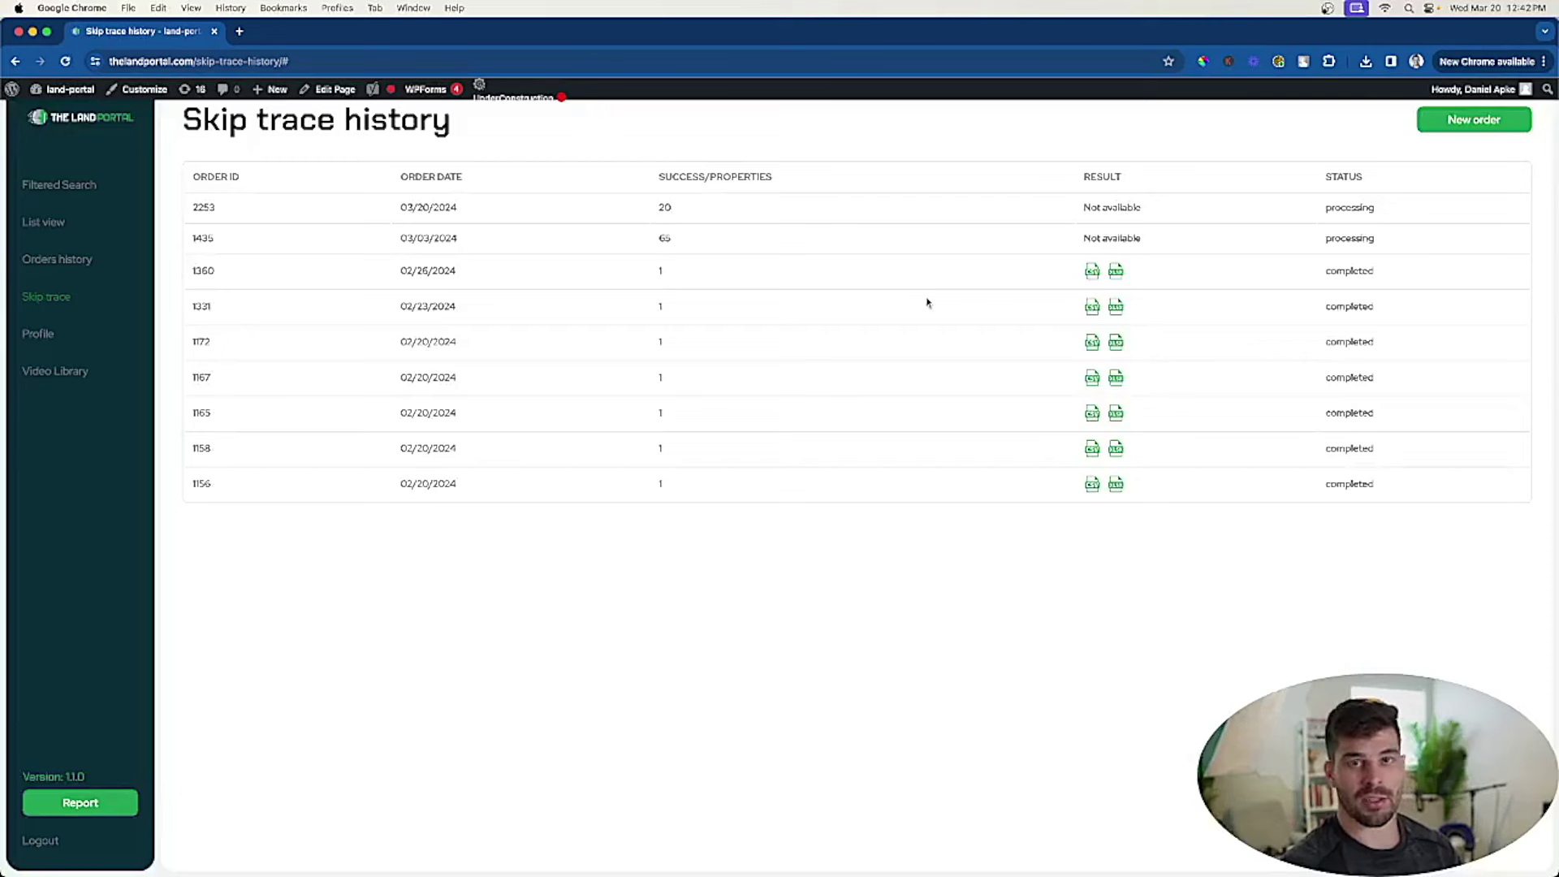
Reload Skip trace history until order 2253 shows completed with 19 of 20 records found
drag(1461, 219, 1078, 209)
click(1078, 209)
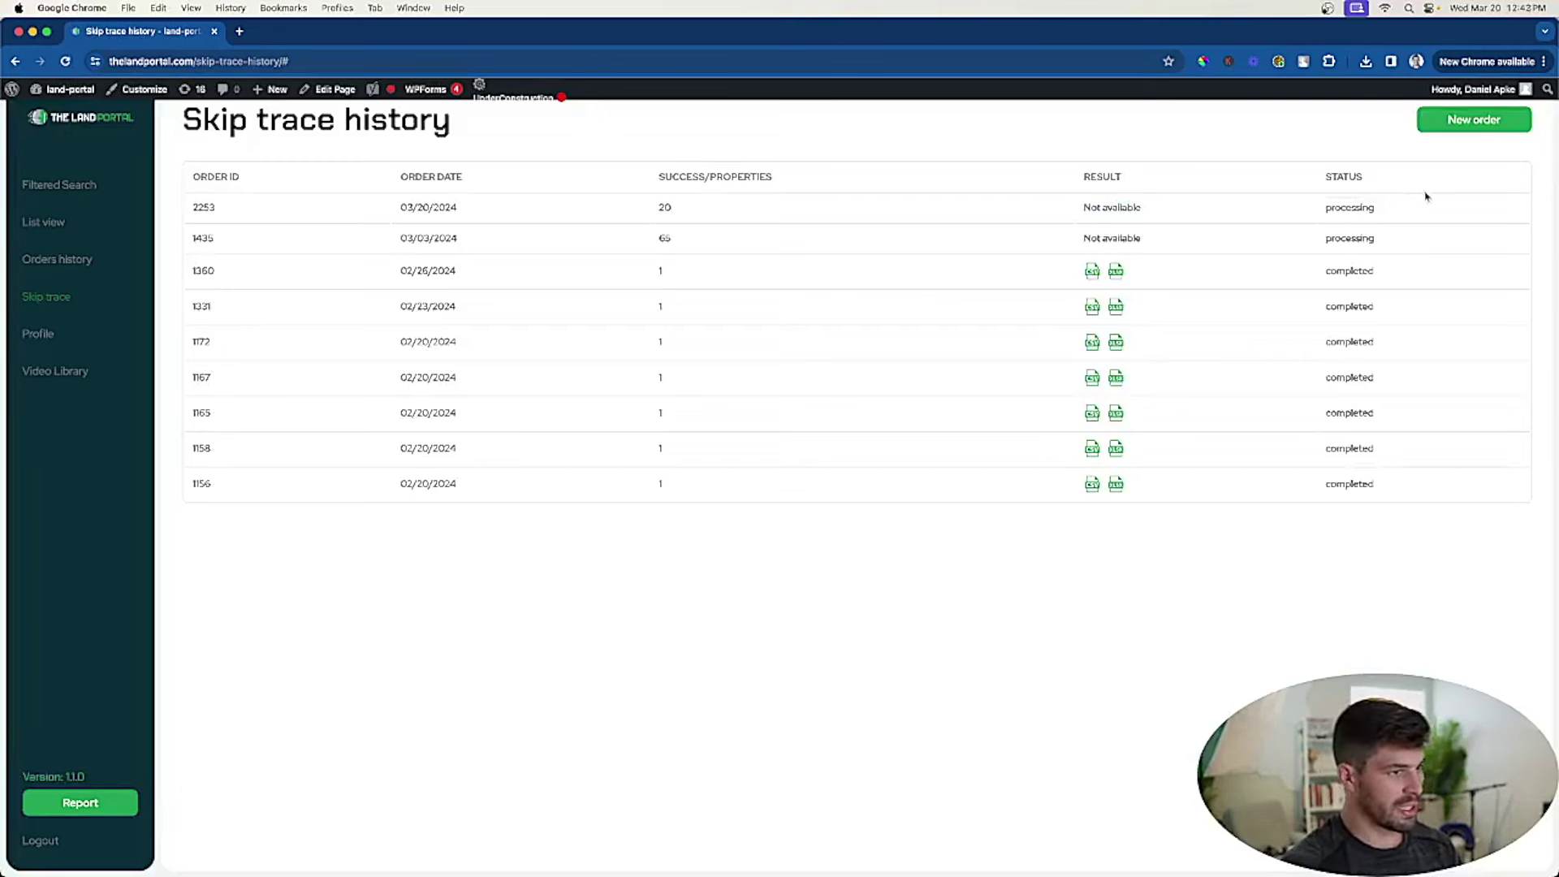
drag(1197, 209, 1078, 209)
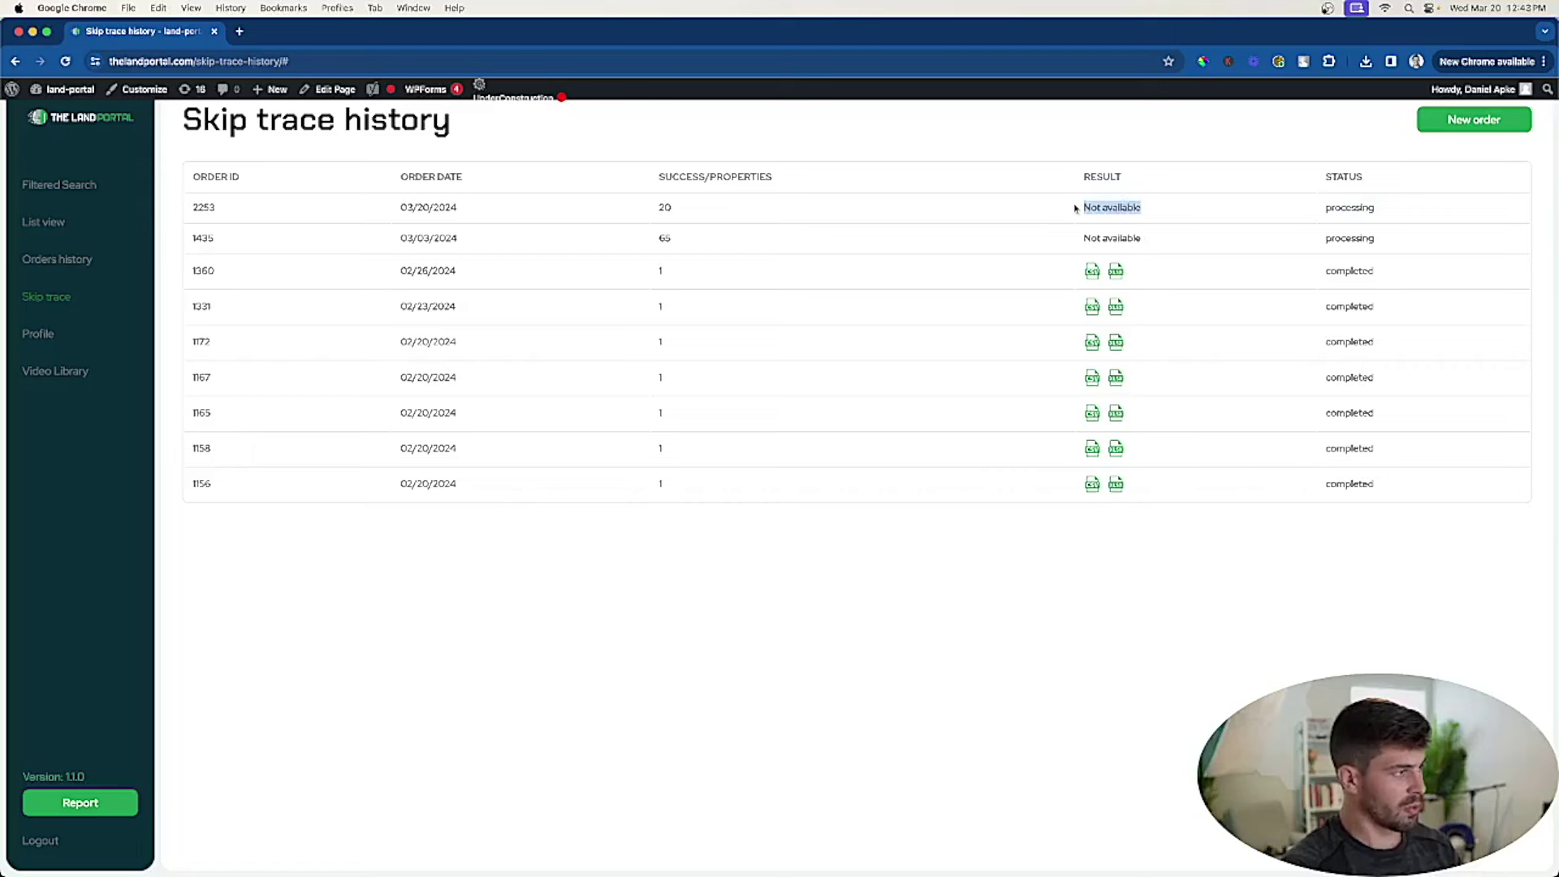
click(67, 62)
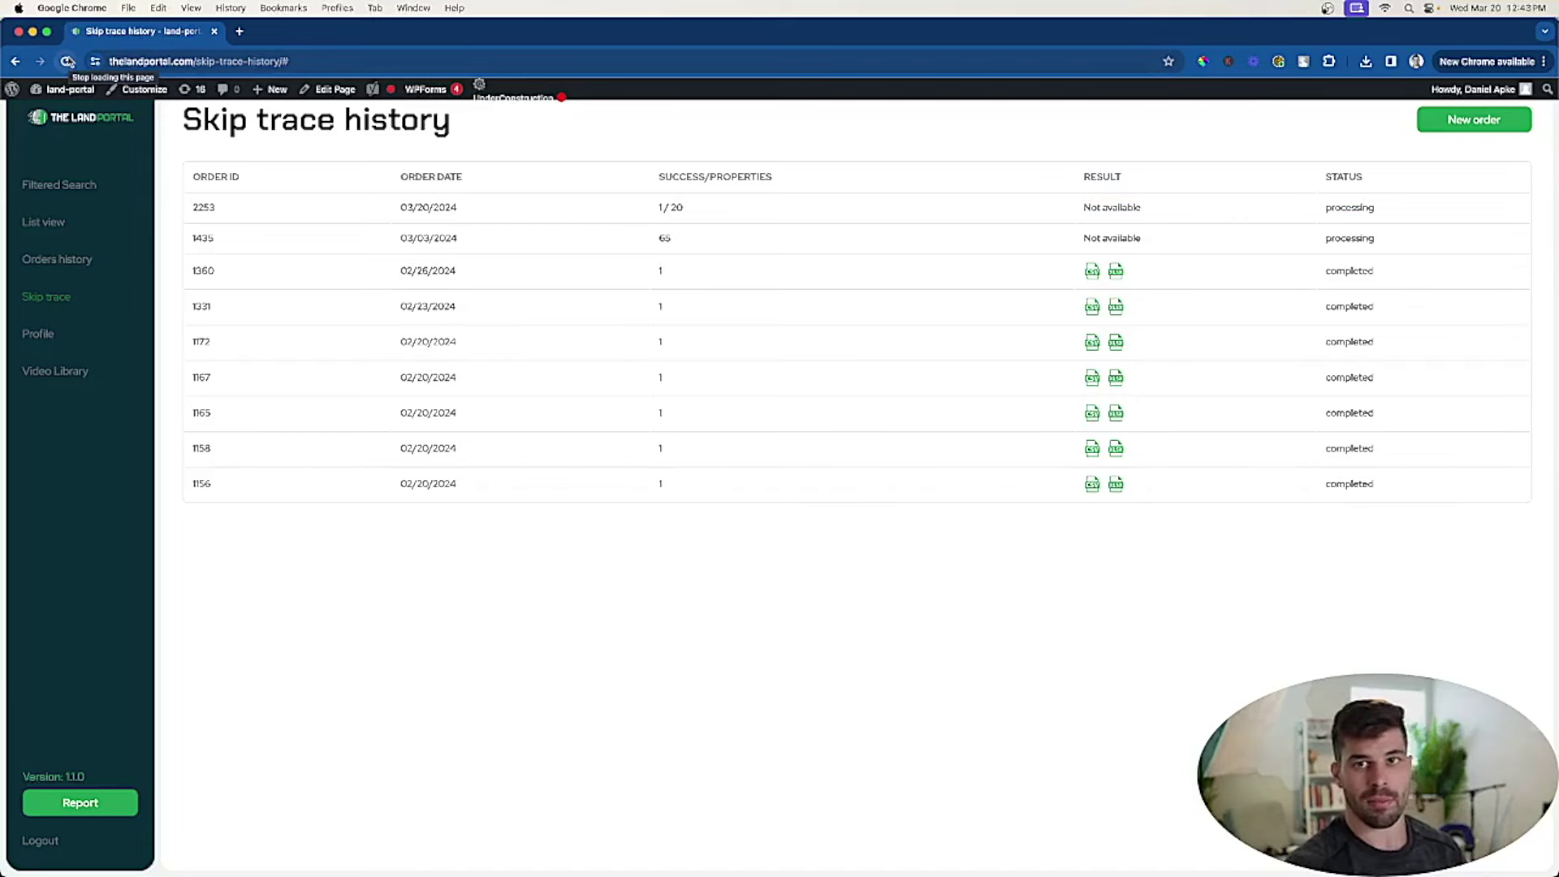
drag(727, 245, 220, 223)
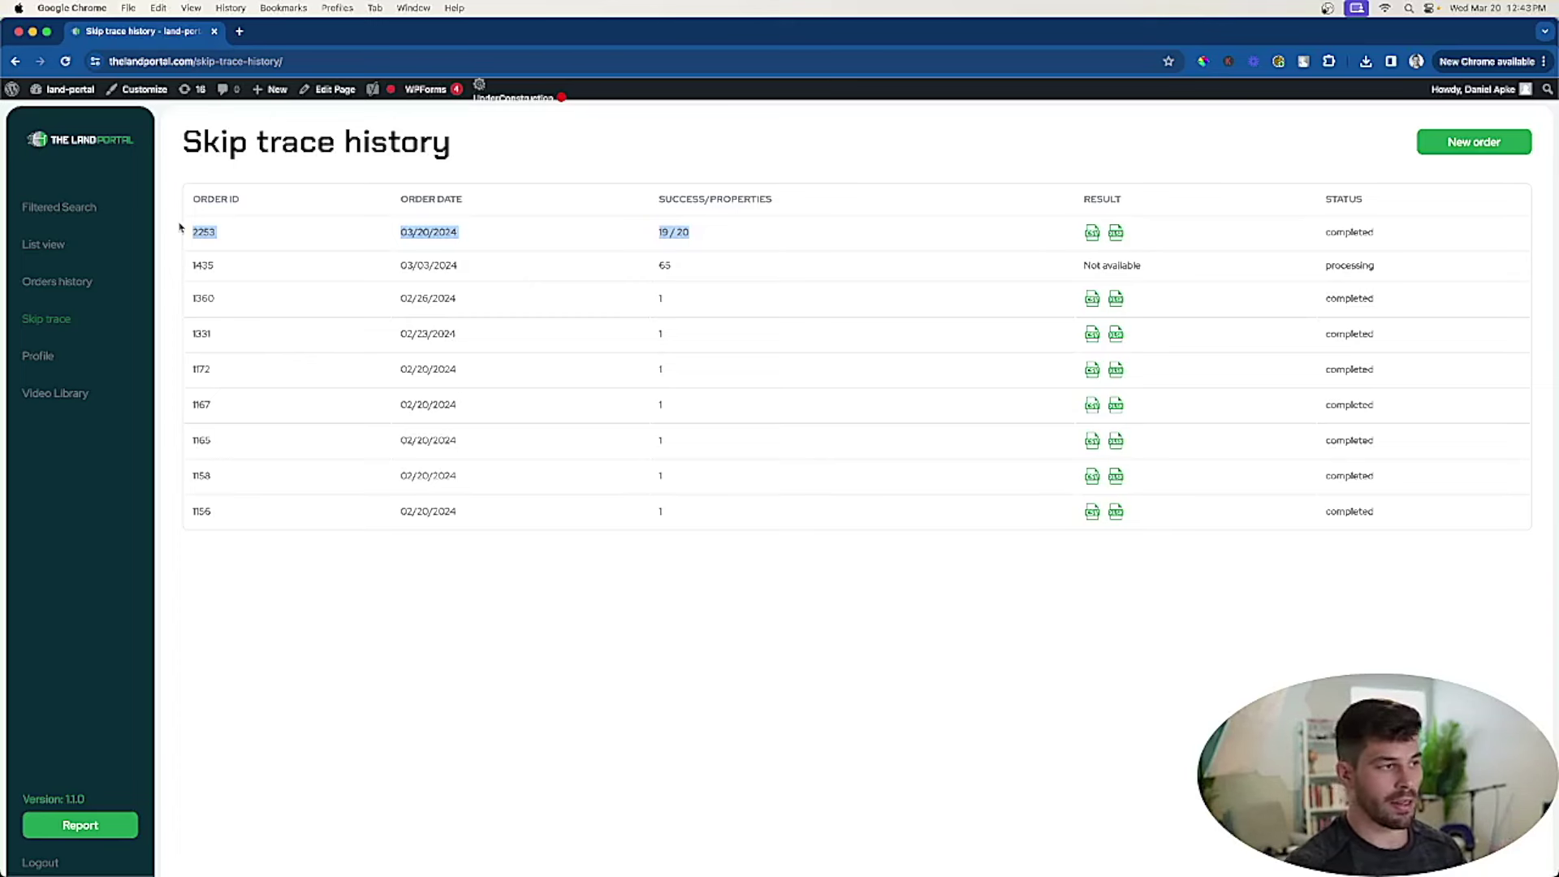
Download order 2253's XLS results, open them in Excel, and inspect the Phone1 Type column
click(1115, 234)
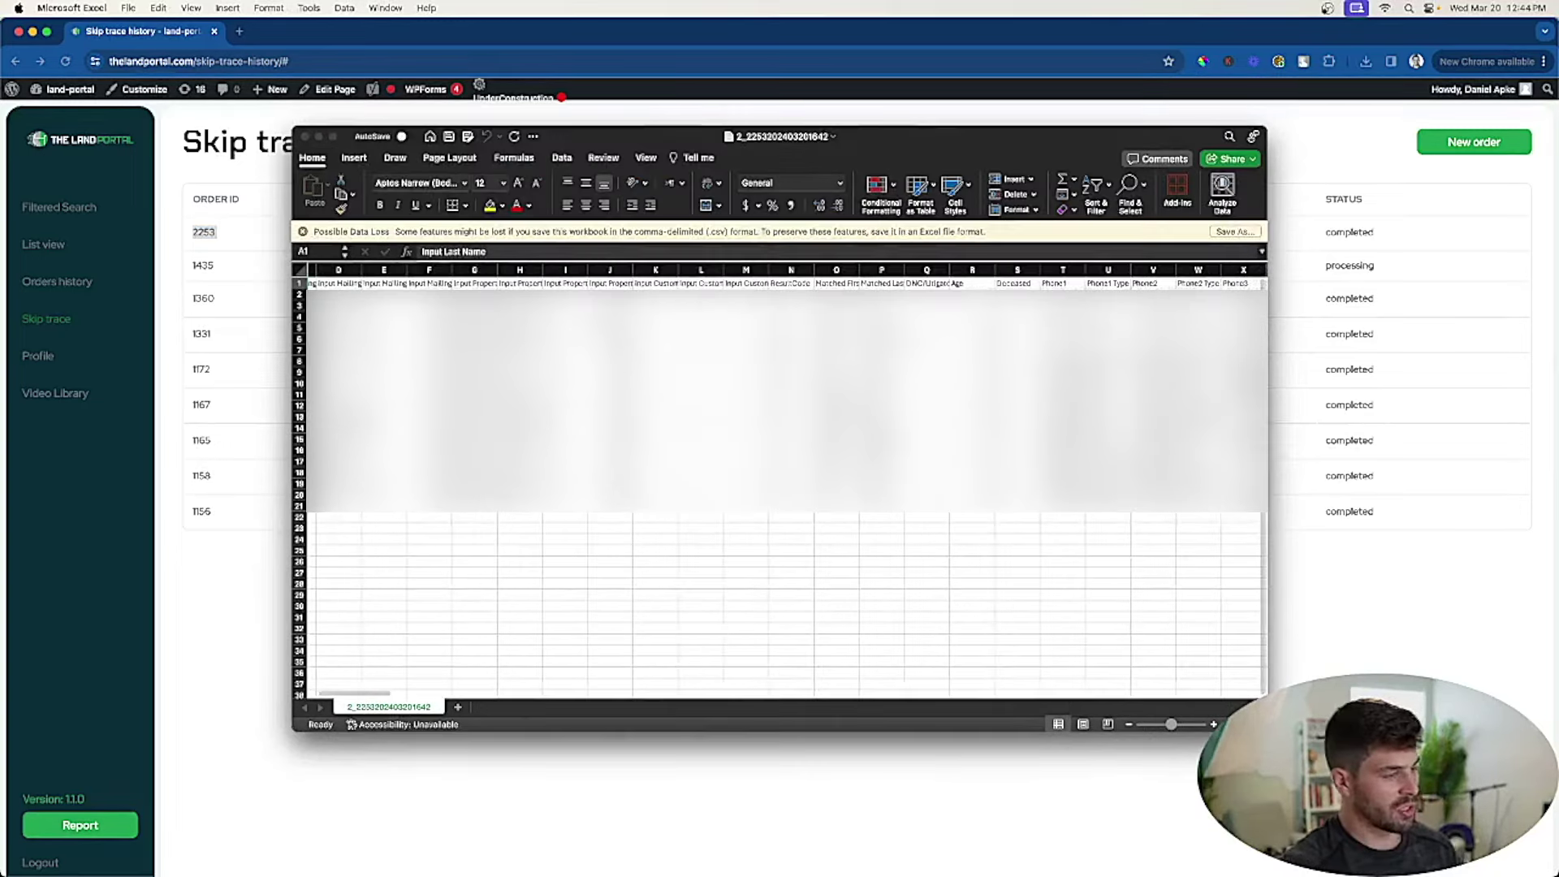
click(1120, 270)
scroll(1141, 280, right, 2)
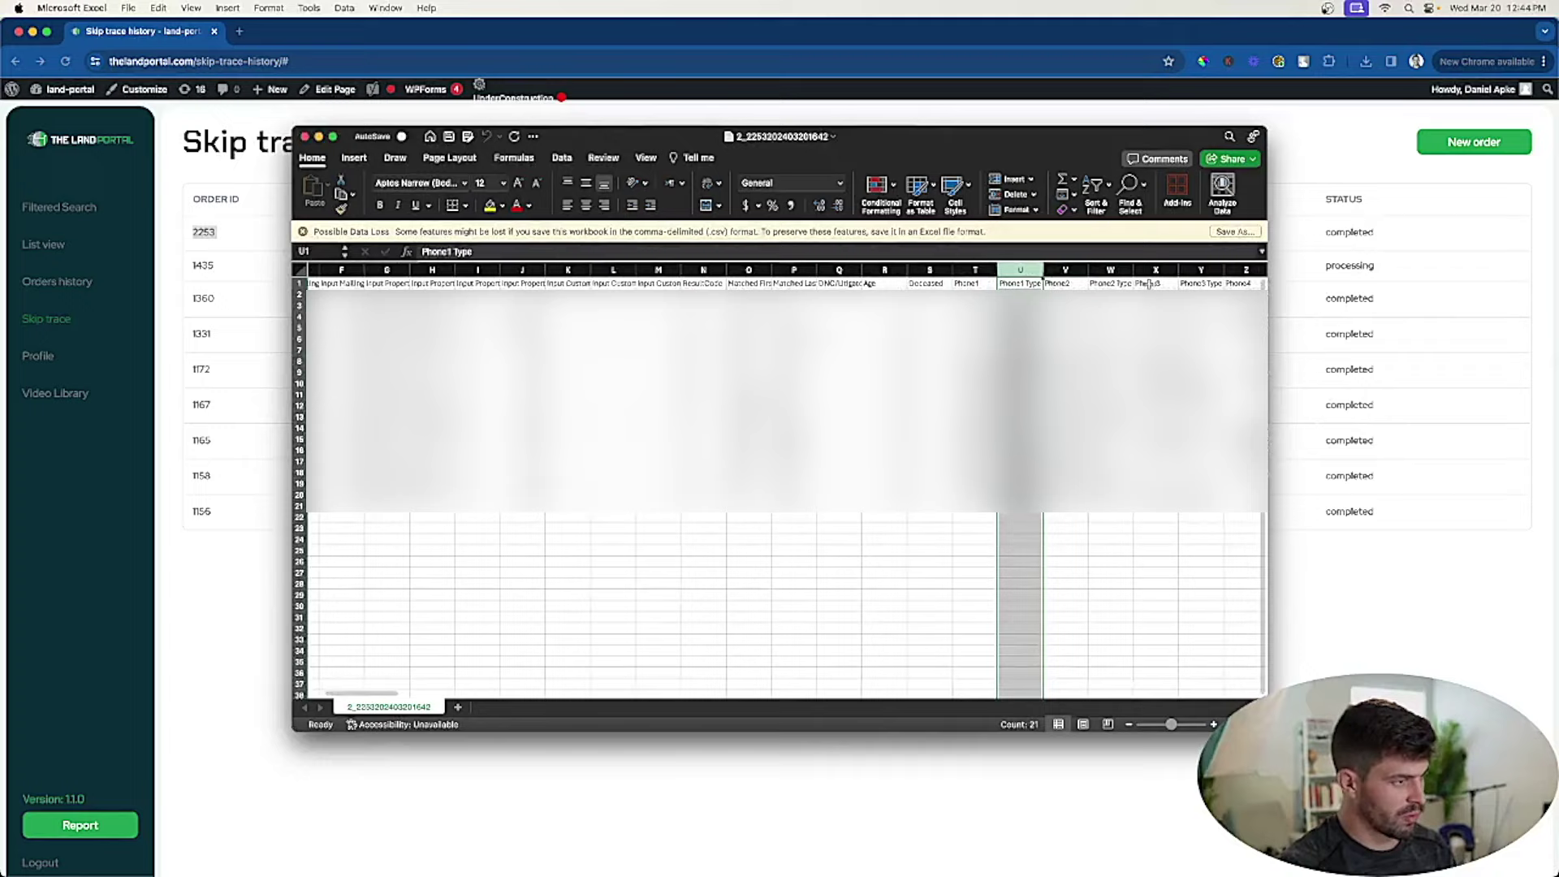
scroll(1148, 283, right, 5)
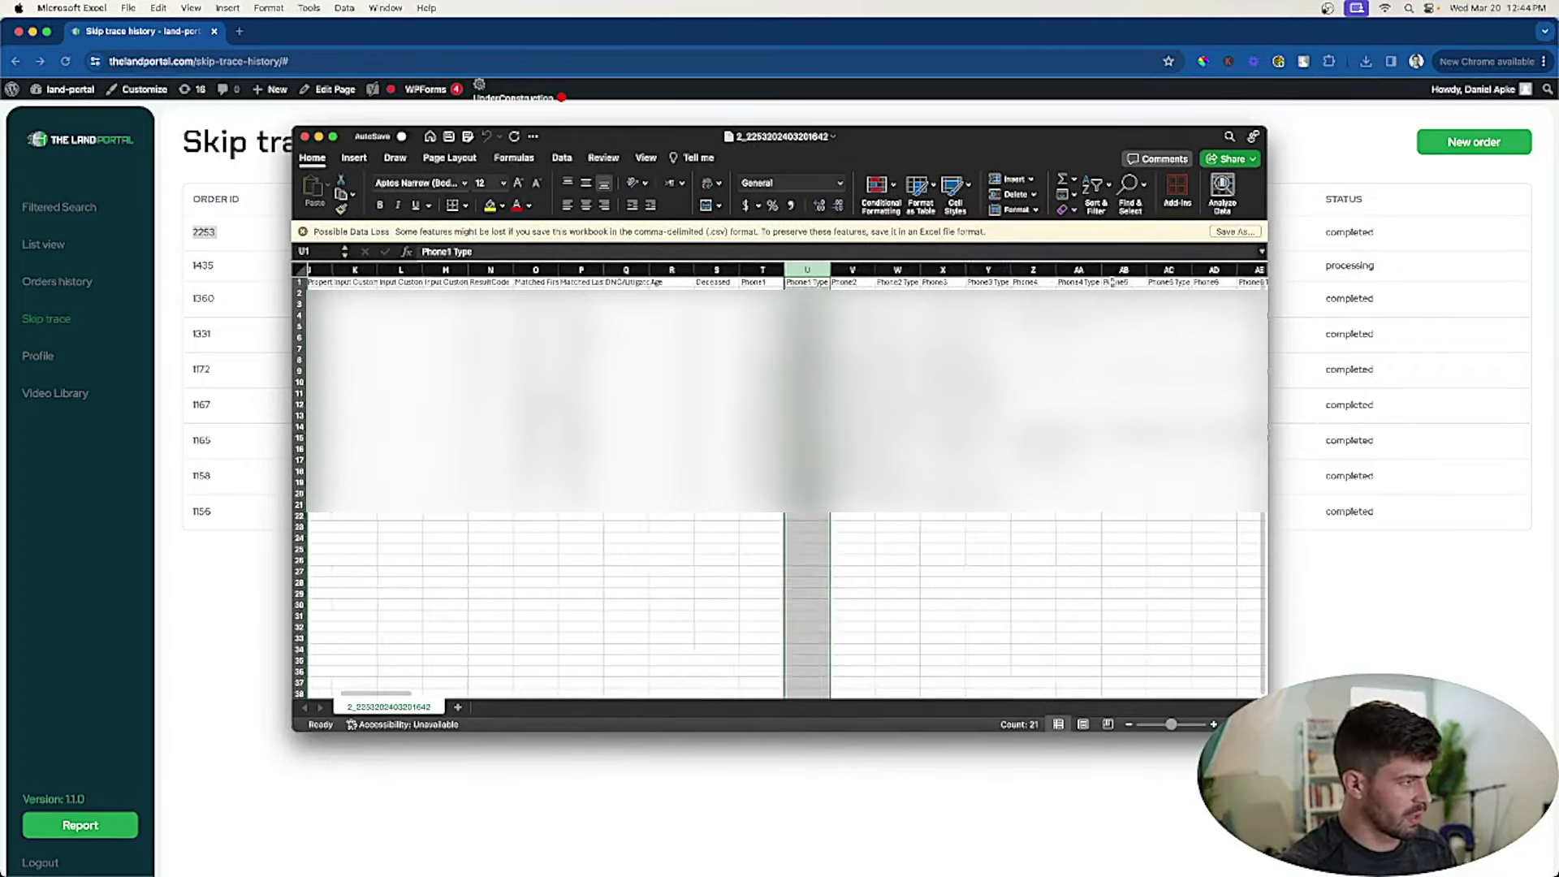
scroll(1113, 282, right, 5)
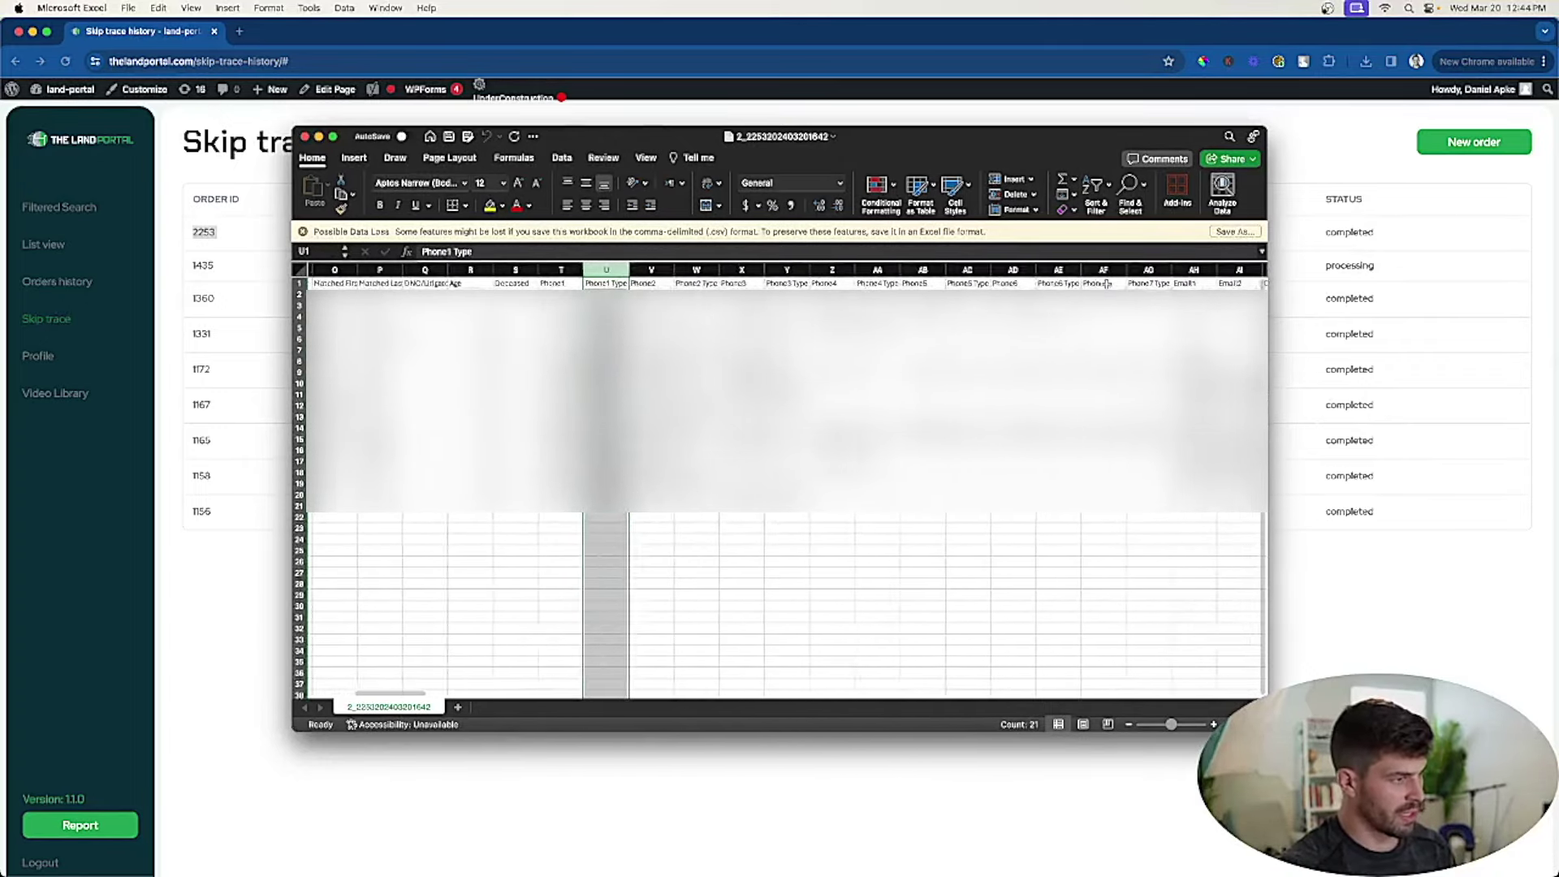
scroll(1106, 284, right, 3)
Scroll onward to review the Email1 and Relative1 Name columns and those beyond
click(1072, 270)
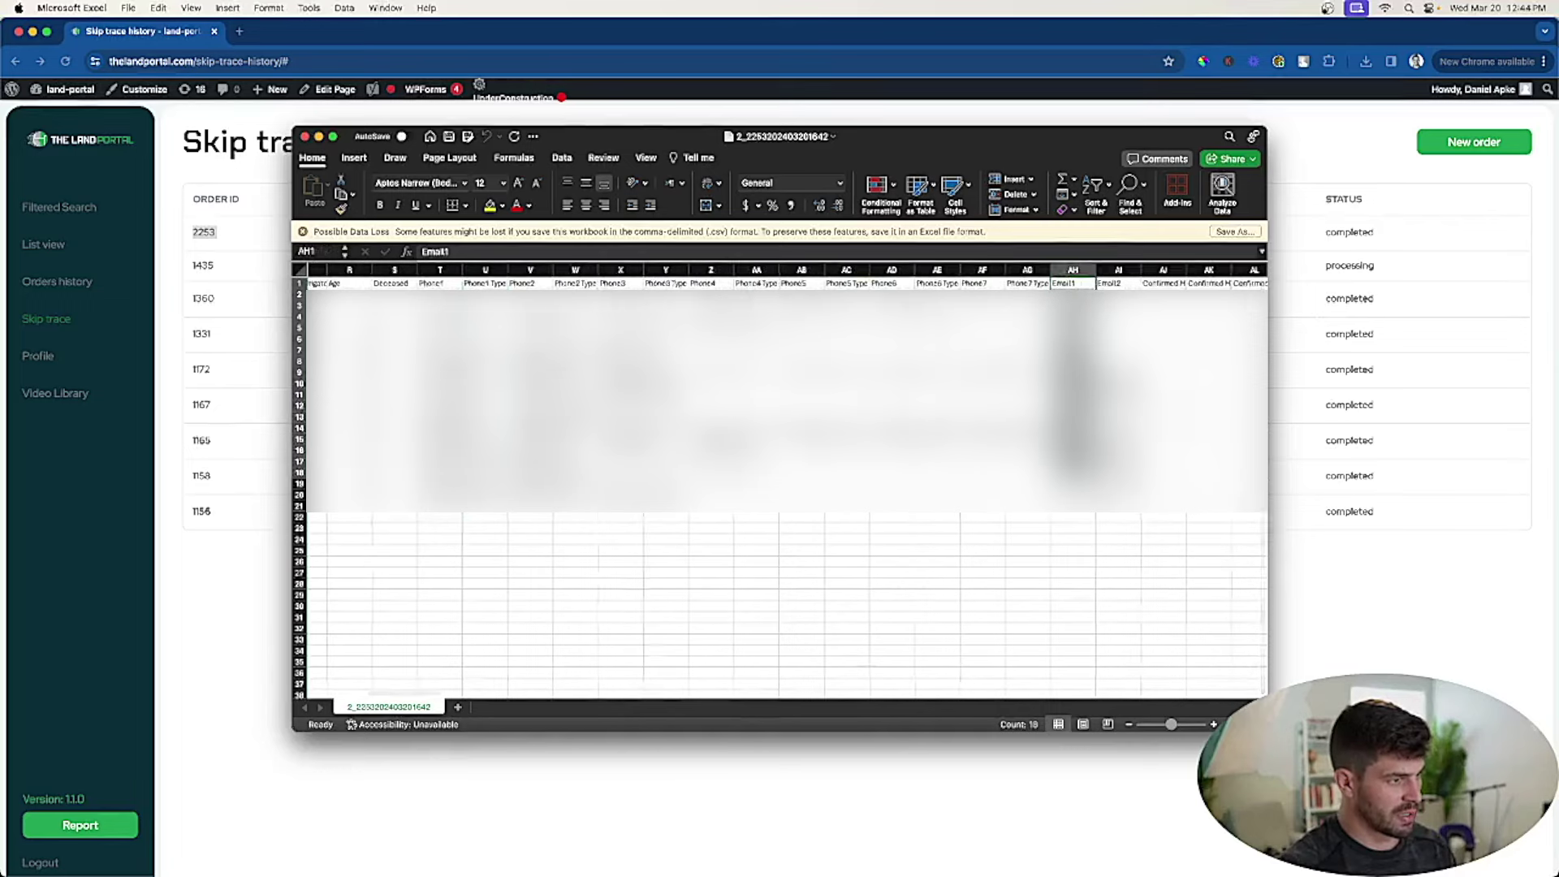
scroll(779, 397, right, 6)
click(1015, 270)
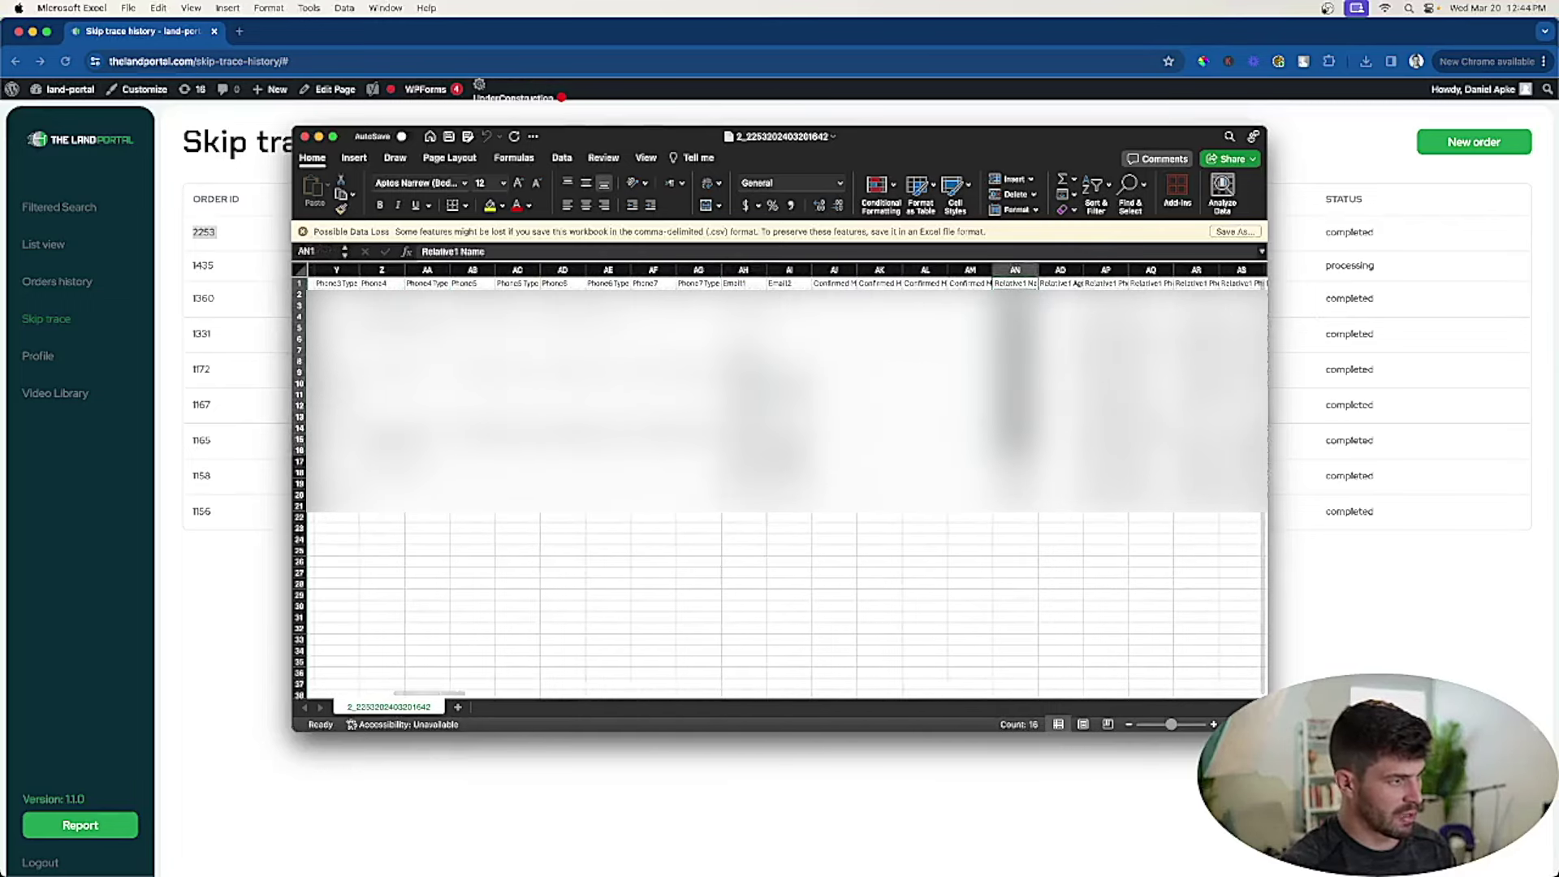
scroll(780, 397, right, 20)
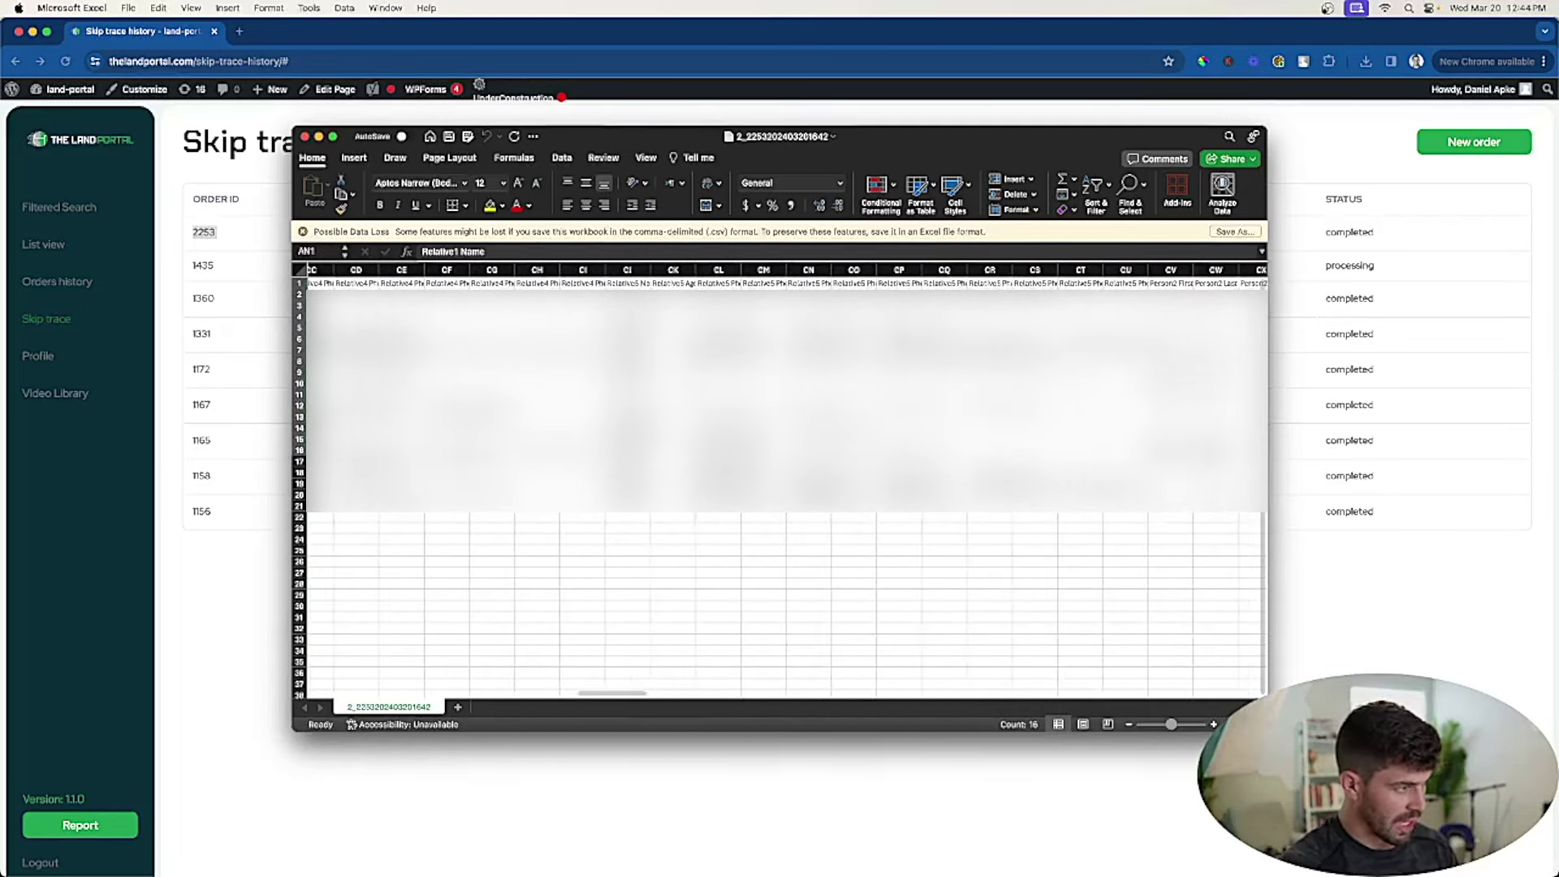
scroll(779, 398, right, 2)
drag(673, 294, 673, 504)
scroll(779, 398, right, 7)
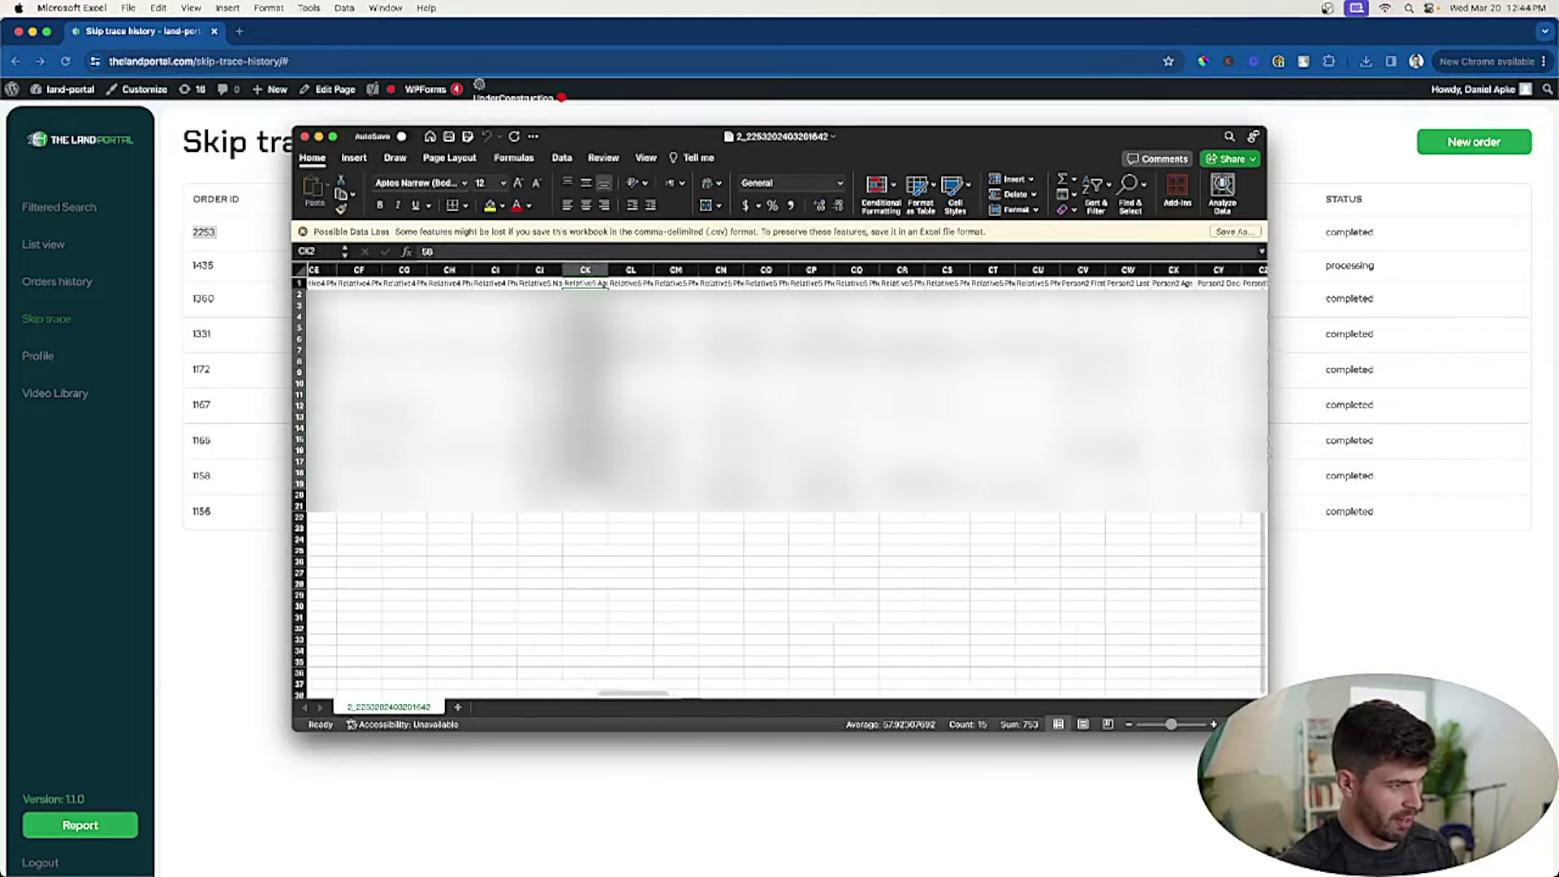
scroll(780, 398, right, 9)
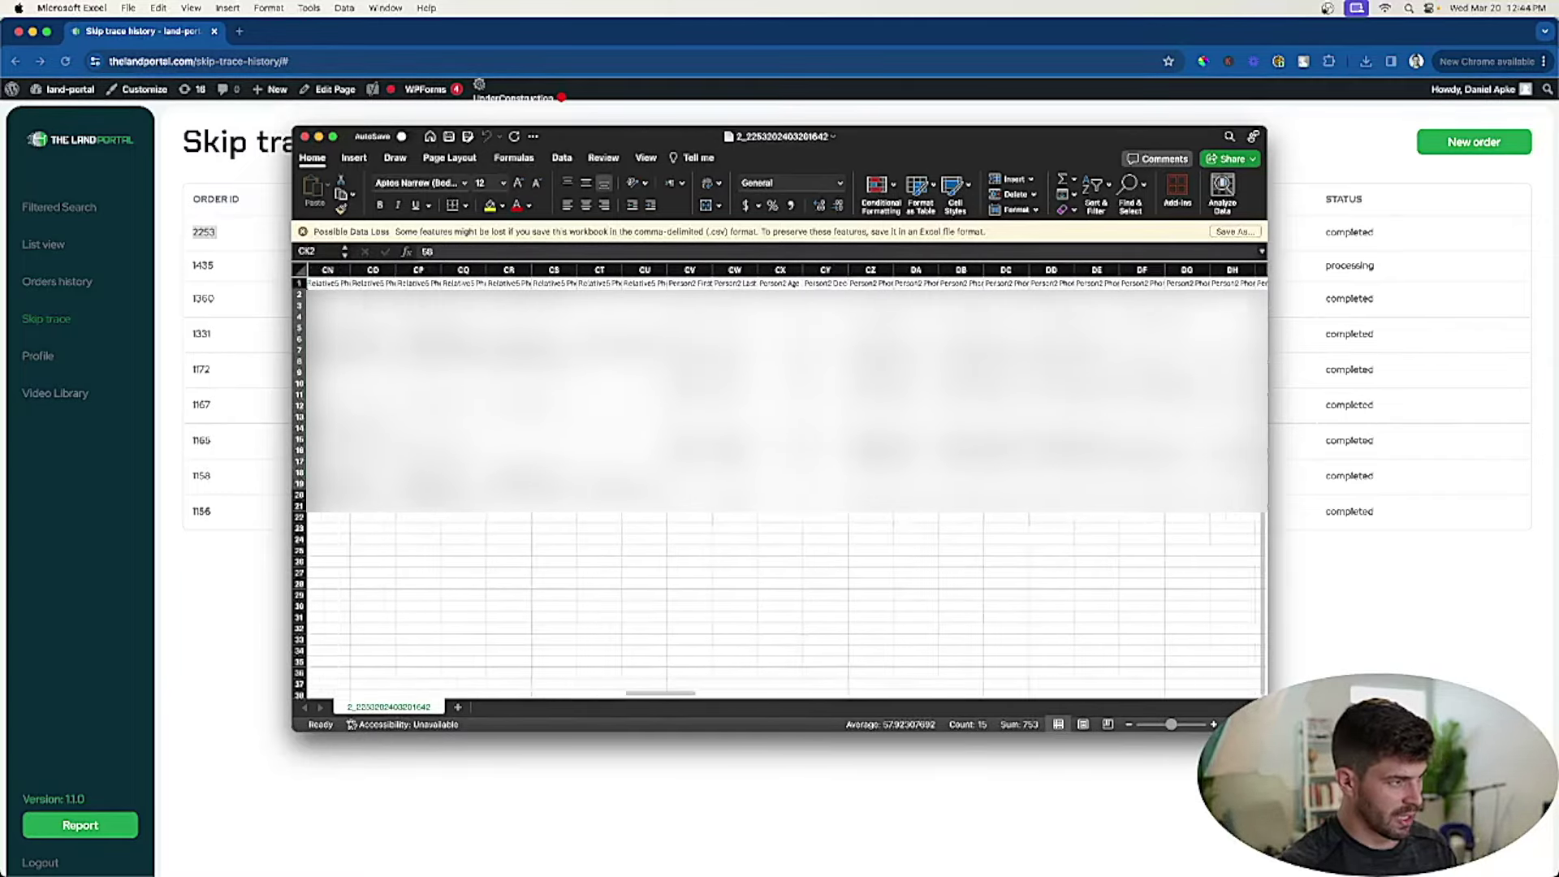
scroll(780, 479, right, 20)
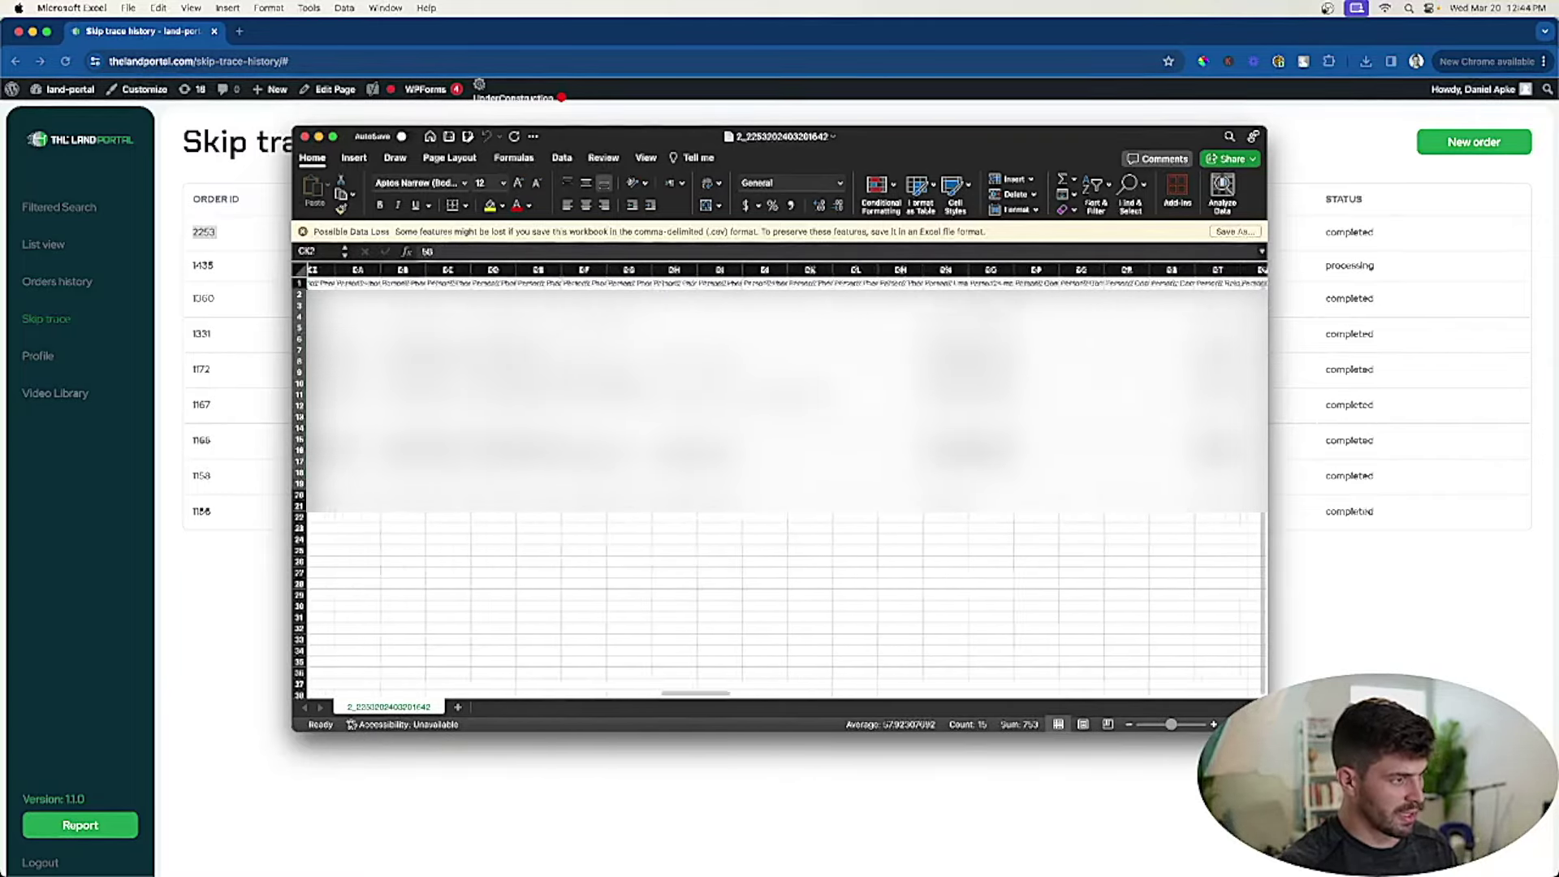
scroll(780, 479, right, 20)
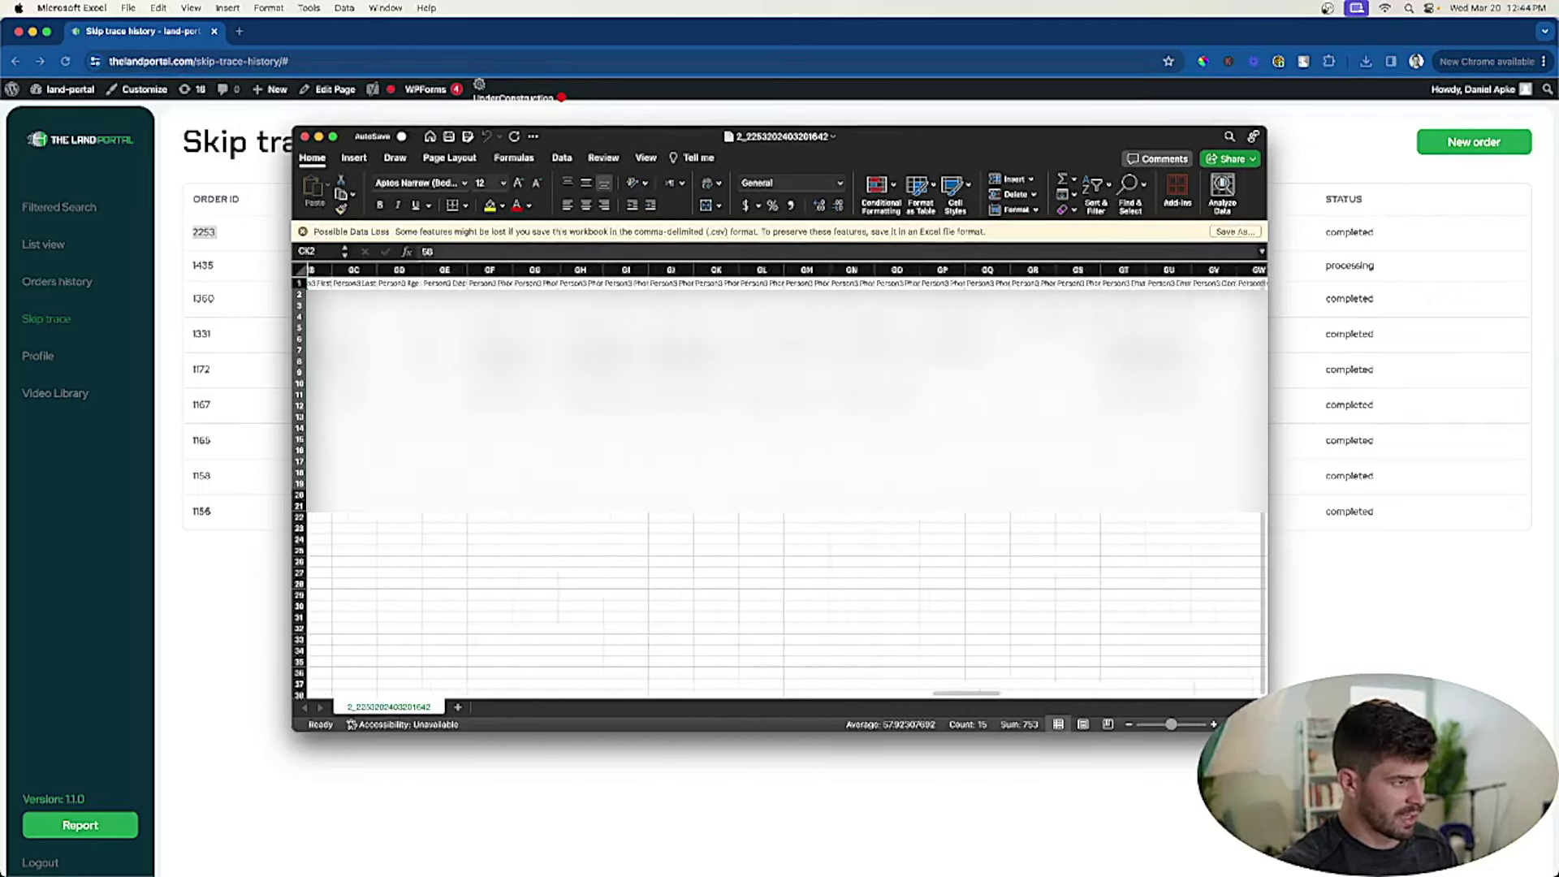
scroll(779, 398, left, 20)
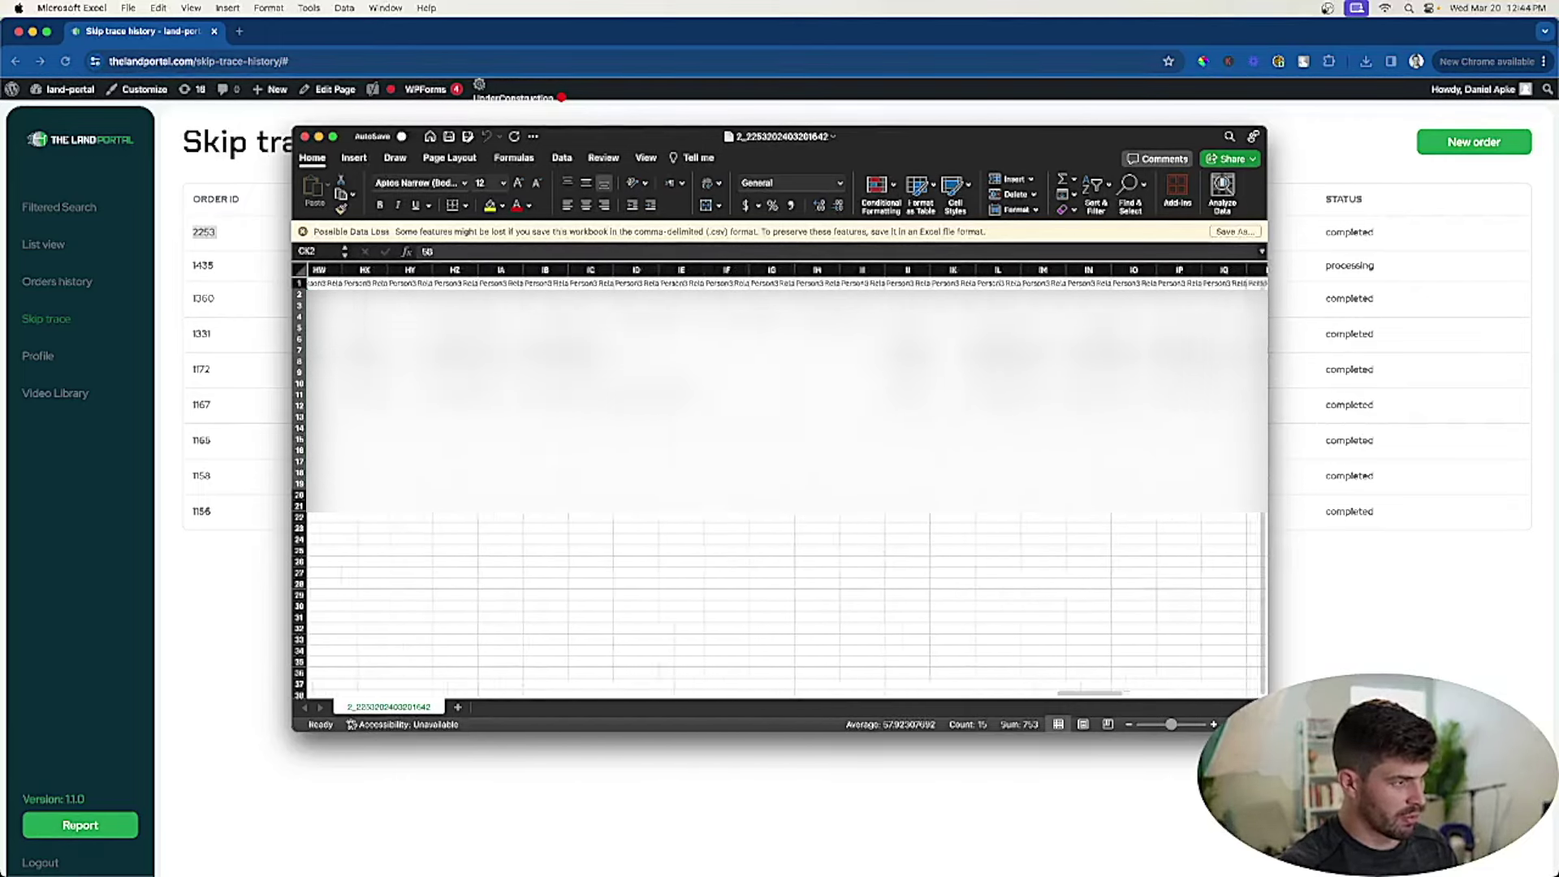
scroll(779, 479, right, 1)
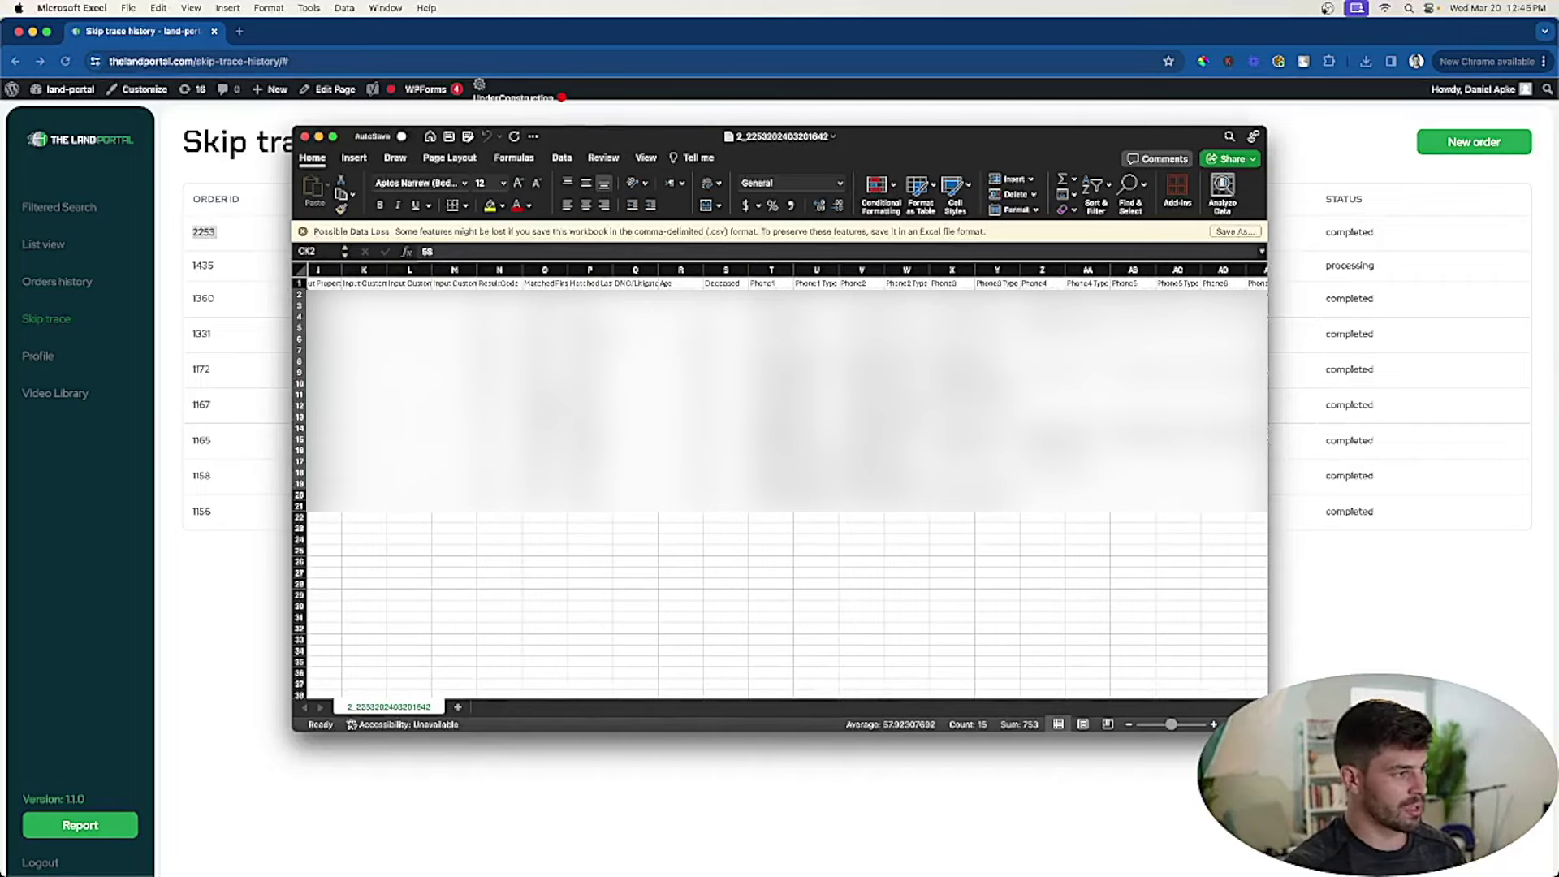
Select cells T2 through T21 holding the 20 Phone1 numbers
drag(771, 293, 771, 505)
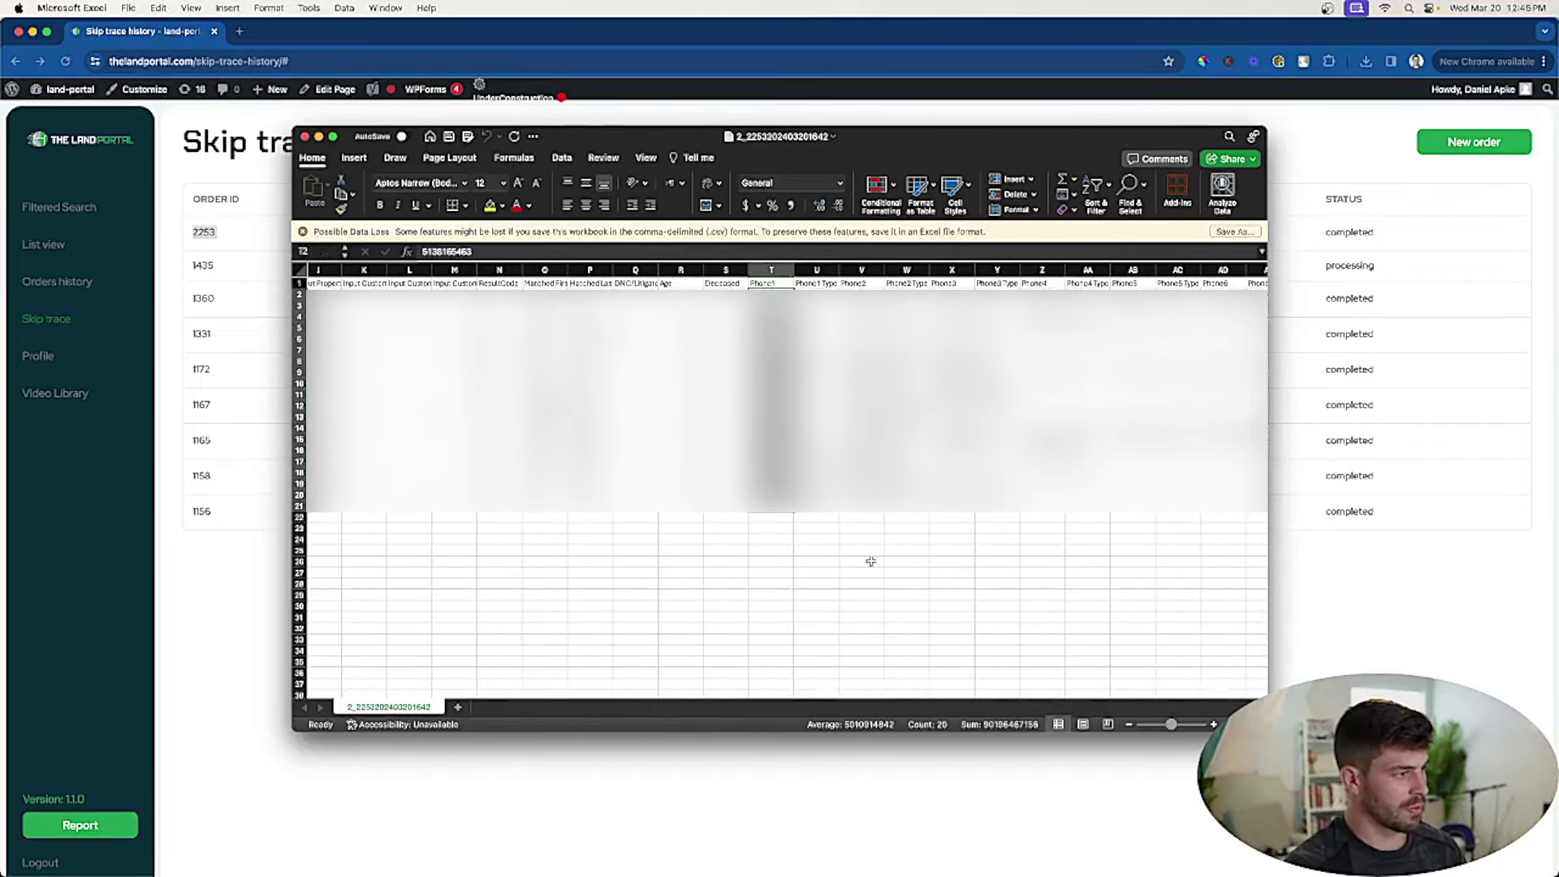